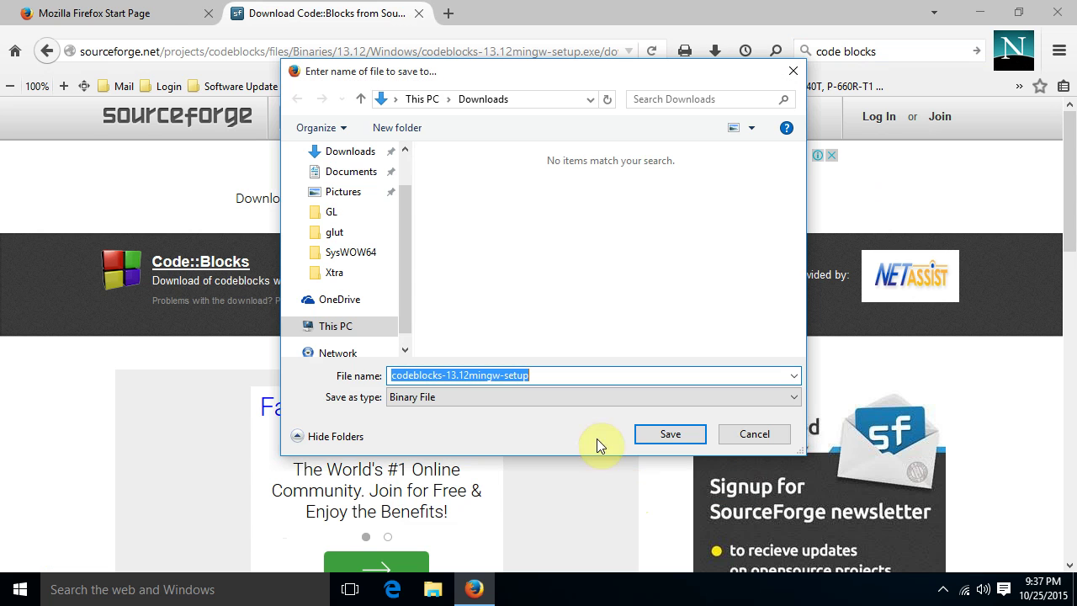
Save the Code::Blocks installer codeblocks-13.12mingw-setup to the Downloads folder.
{"action": "left_click", "coordinate": [666, 432]}
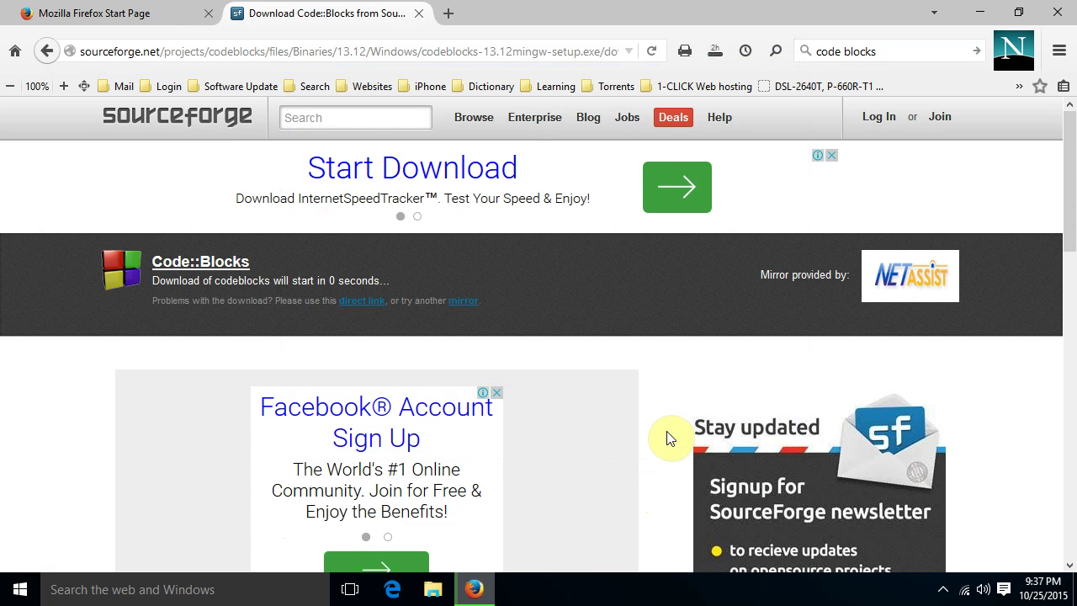
Search the web for "freeglut" in a new browser tab and open the freeglut Project's About page.
{"action": "left_click", "coordinate": [857, 53]}
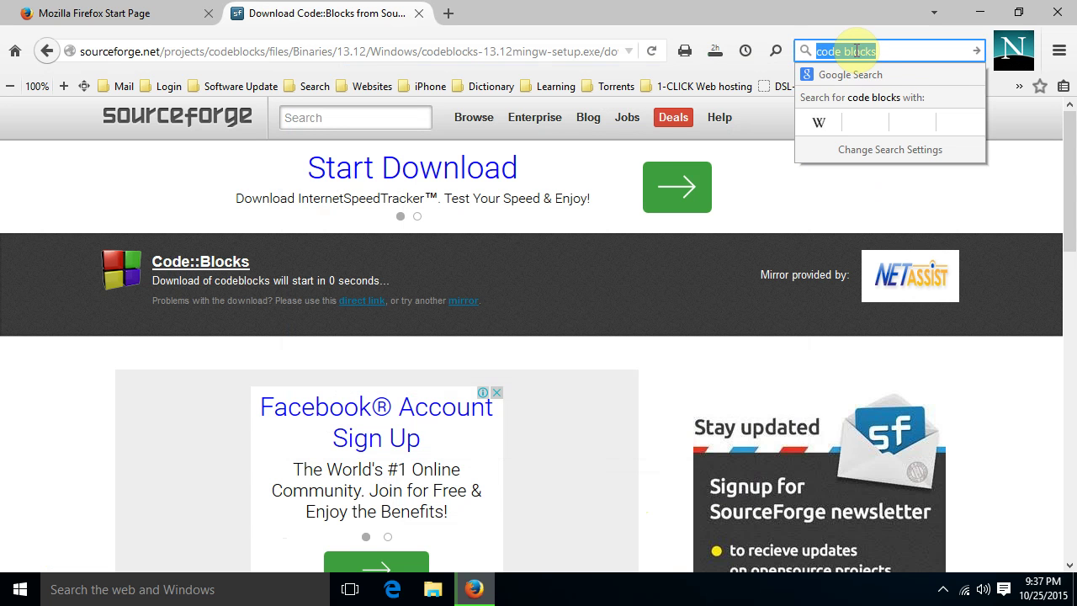
{"action": "type", "text": "freeglut"}
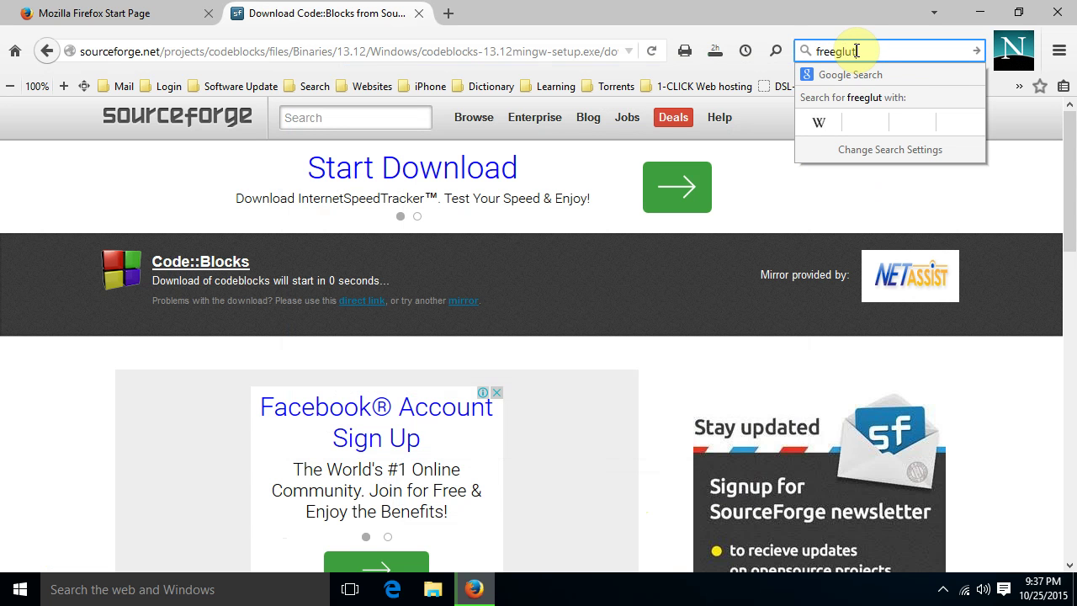
{"action": "key", "text": "alt+Return"}
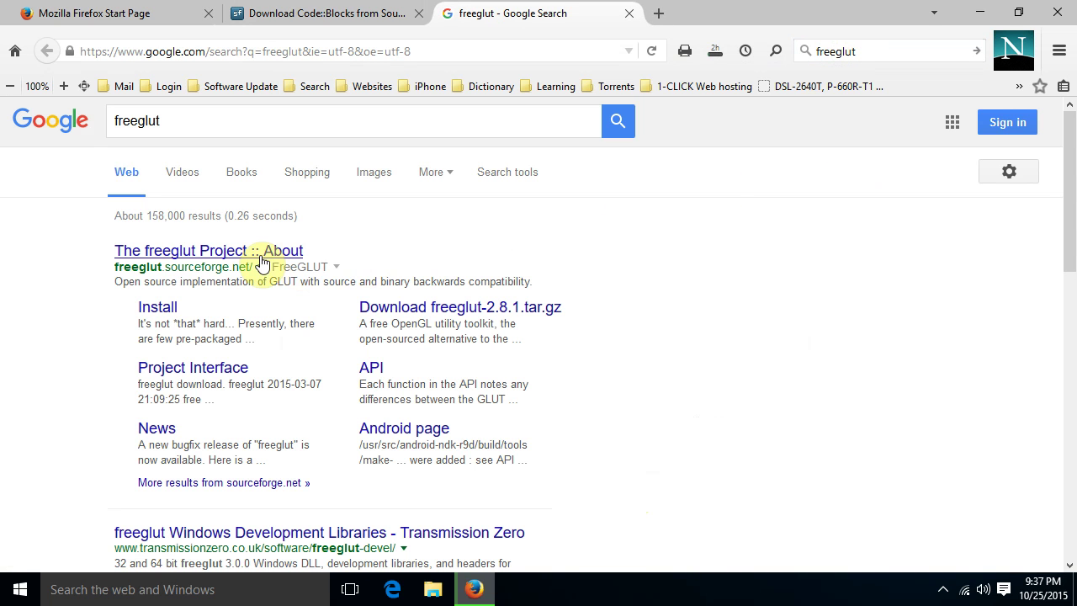
{"action": "left_click", "coordinate": [236, 252]}
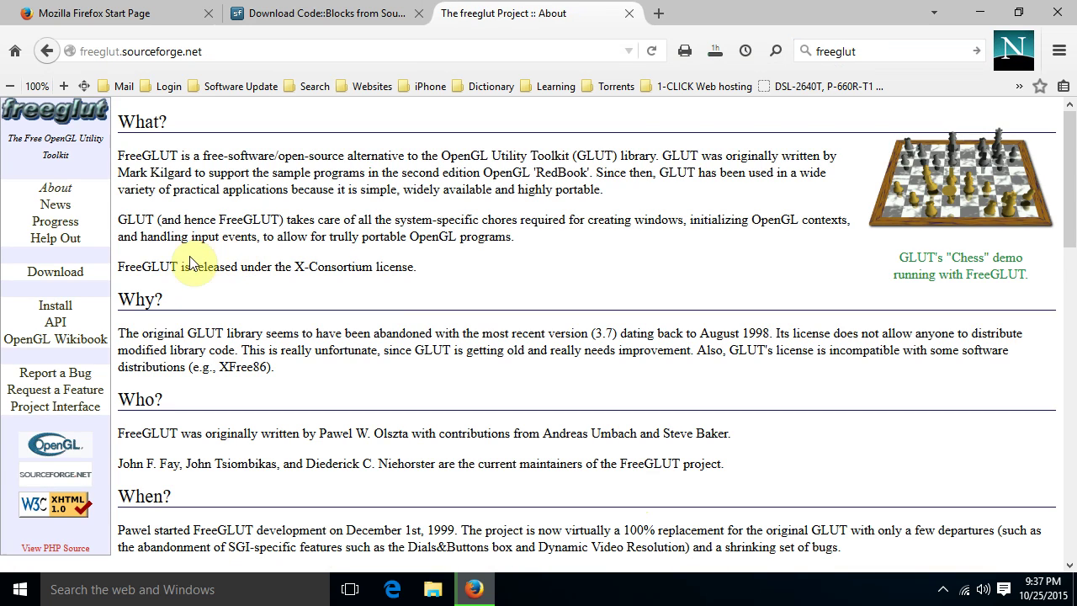
From the freeglut download section, open the prepackaged Windows binaries (MSVC and MinGW) page and find the MinGW package.
{"action": "left_click", "coordinate": [59, 271]}
{"action": "scroll", "coordinate": [215, 303], "scroll_direction": "down", "scroll_amount": 9}
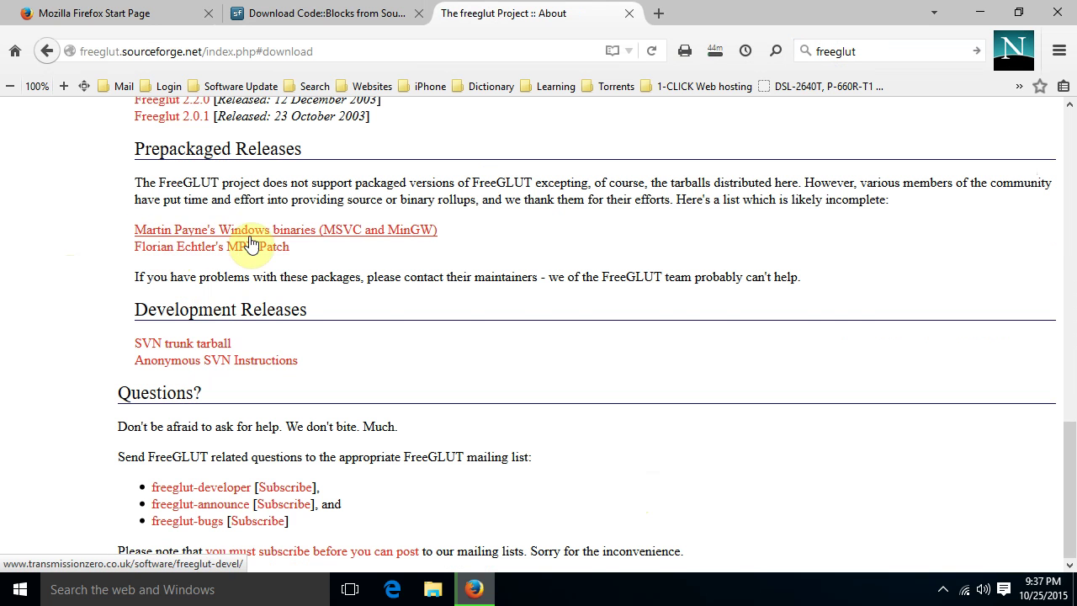
{"action": "left_click", "coordinate": [407, 240]}
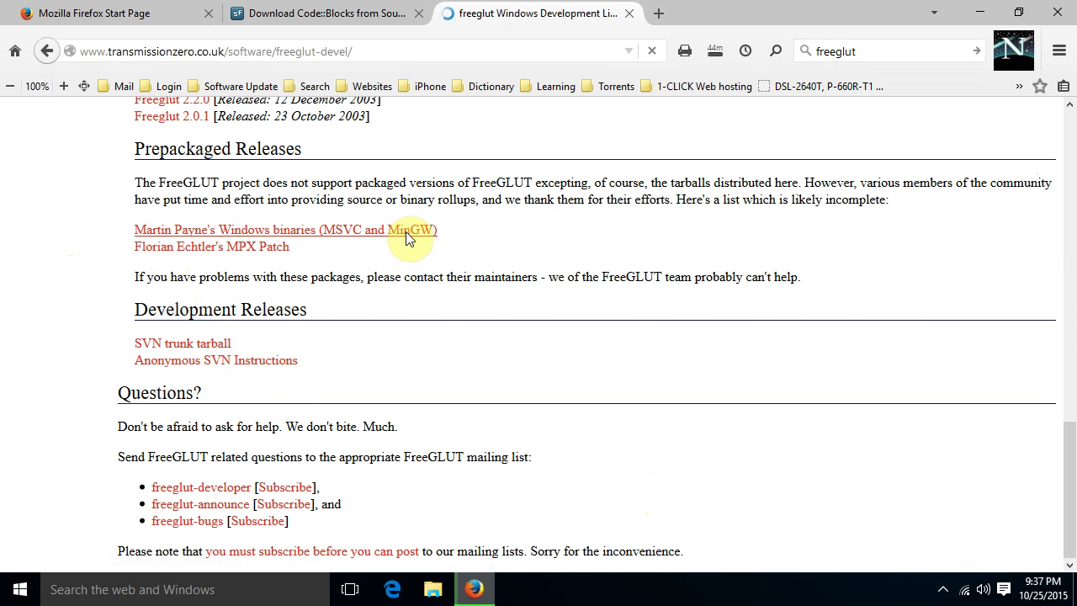
{"action": "scroll", "coordinate": [405, 240], "scroll_direction": "down", "scroll_amount": 5}
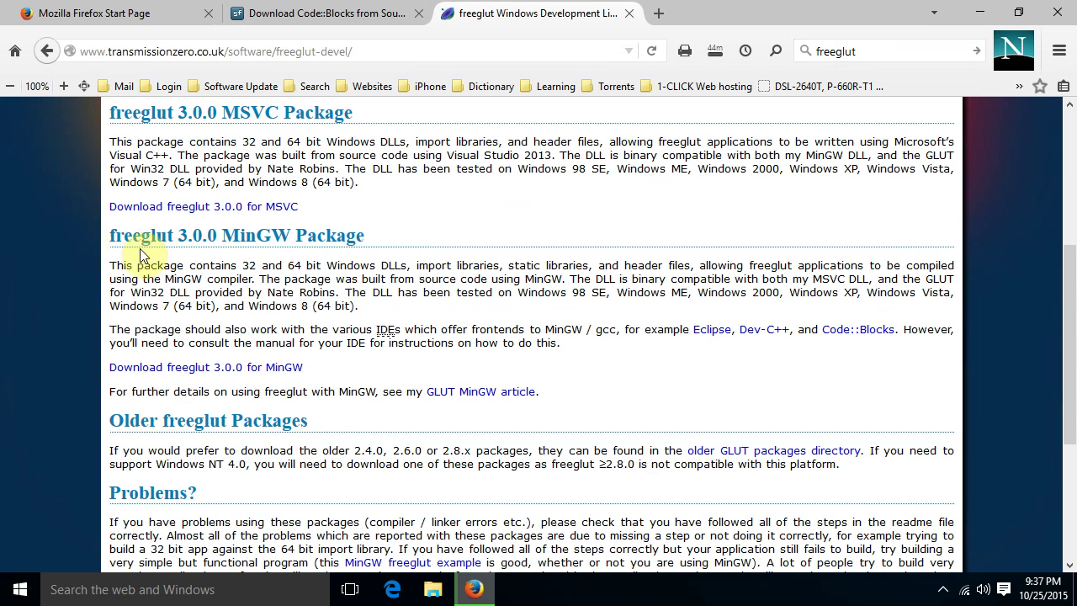
Download the freeglut 3.0.0 MinGW package and save freeglut-MinGW-3.0.0-1.mp.zip to the Downloads folder.
{"action": "left_click_drag", "start_coordinate": [108, 235], "coordinate": [366, 240]}
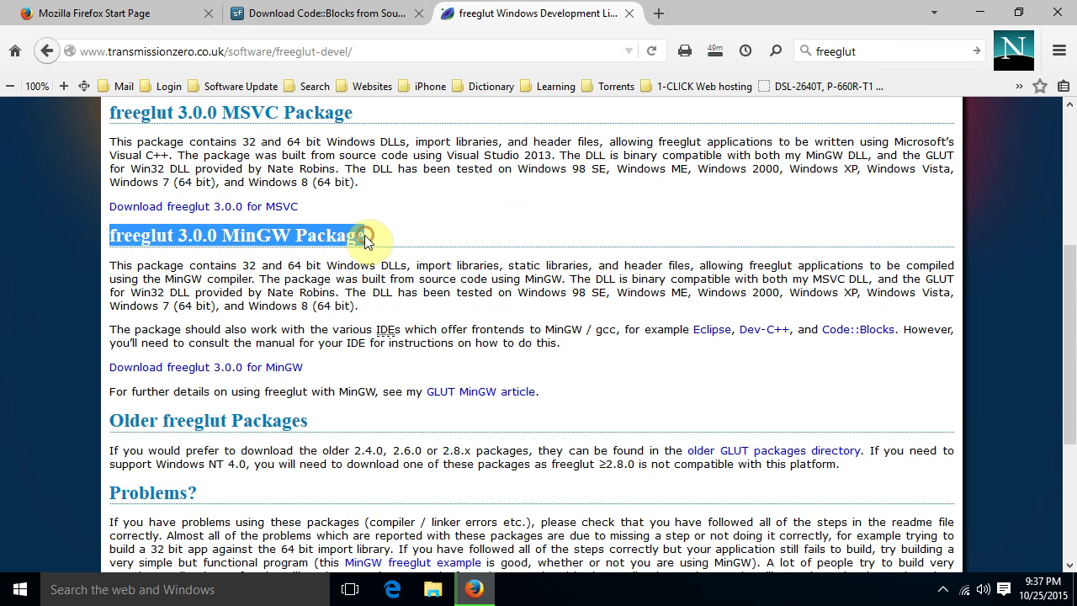
{"action": "left_click", "coordinate": [286, 372]}
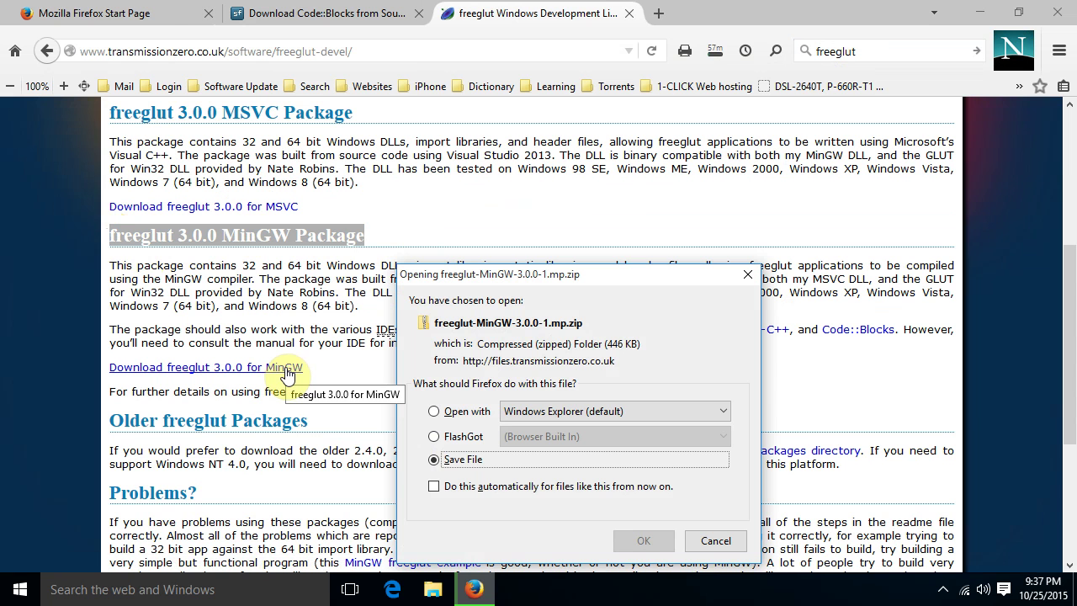
{"action": "left_click", "coordinate": [638, 539]}
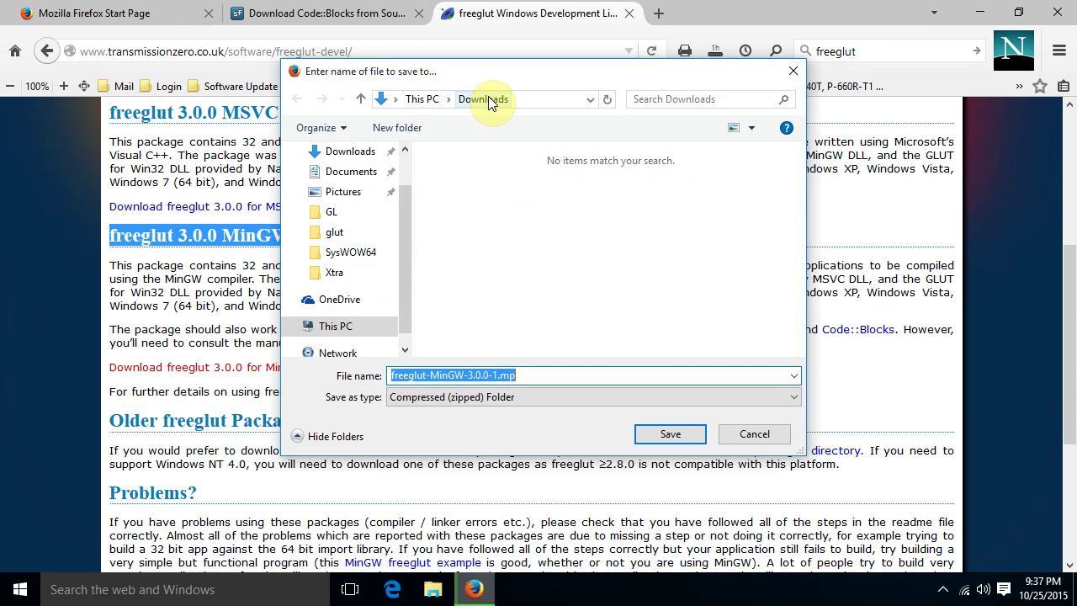
{"action": "left_click", "coordinate": [665, 433]}
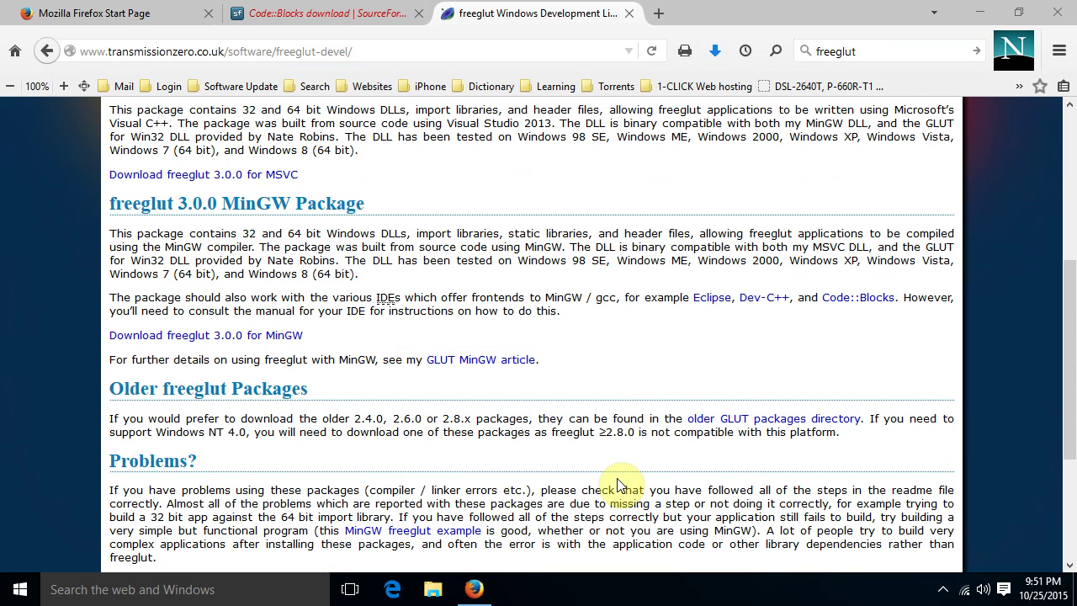
Show the downloaded codeblocks-13.12mingw-setup.exe in its folder and run it.
{"action": "left_click", "coordinate": [715, 51]}
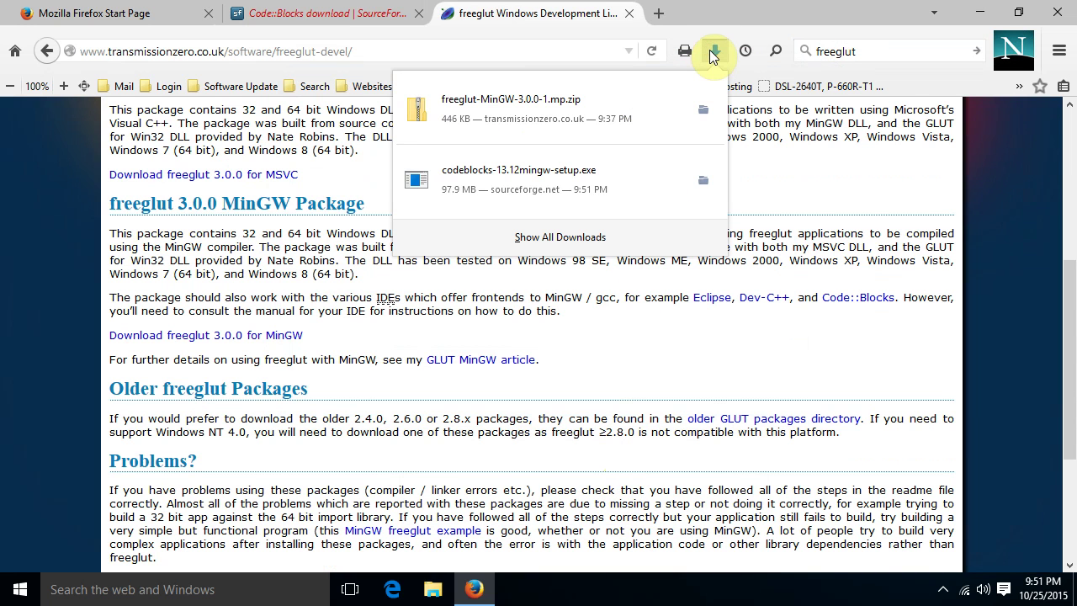
{"action": "left_click", "coordinate": [703, 183]}
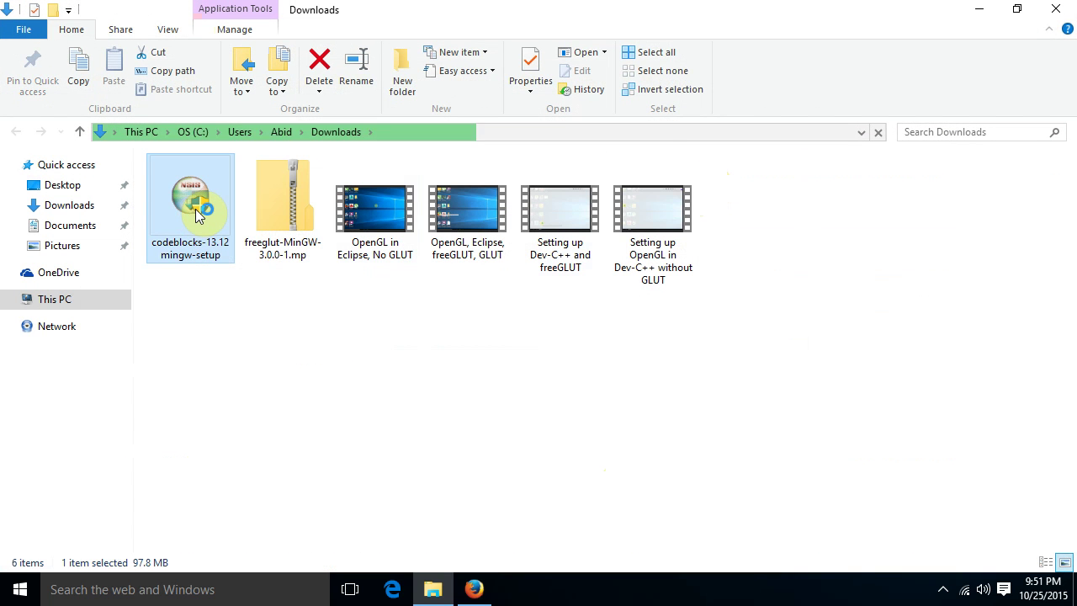
{"action": "key", "text": "Return"}
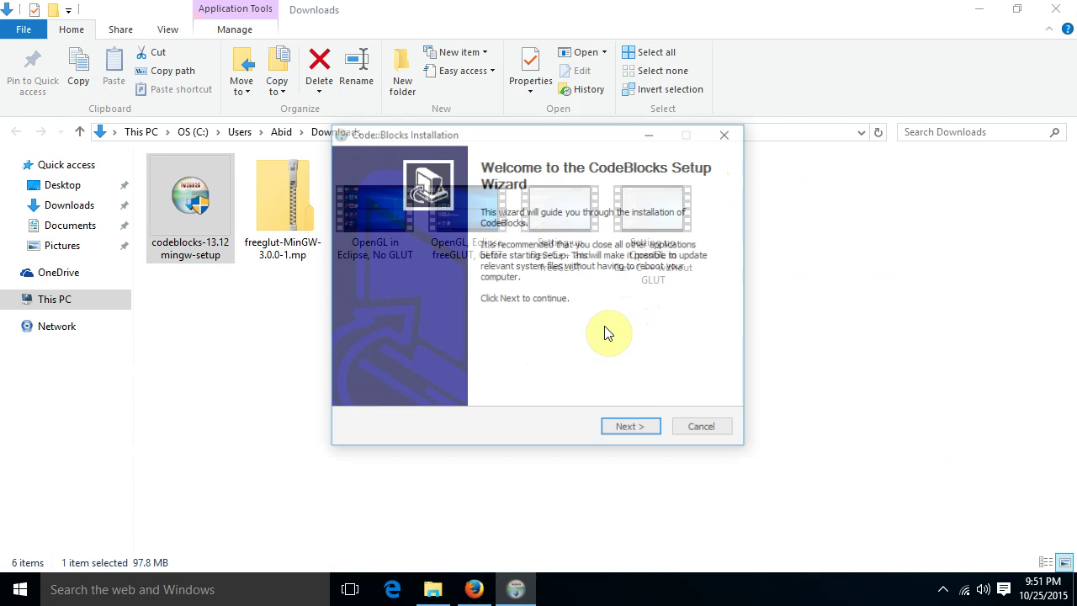
Install Code::Blocks with the full component set and default location, decline running it right away, and finish the setup wizard.
{"action": "left_click", "coordinate": [630, 428]}
{"action": "left_click", "coordinate": [630, 429]}
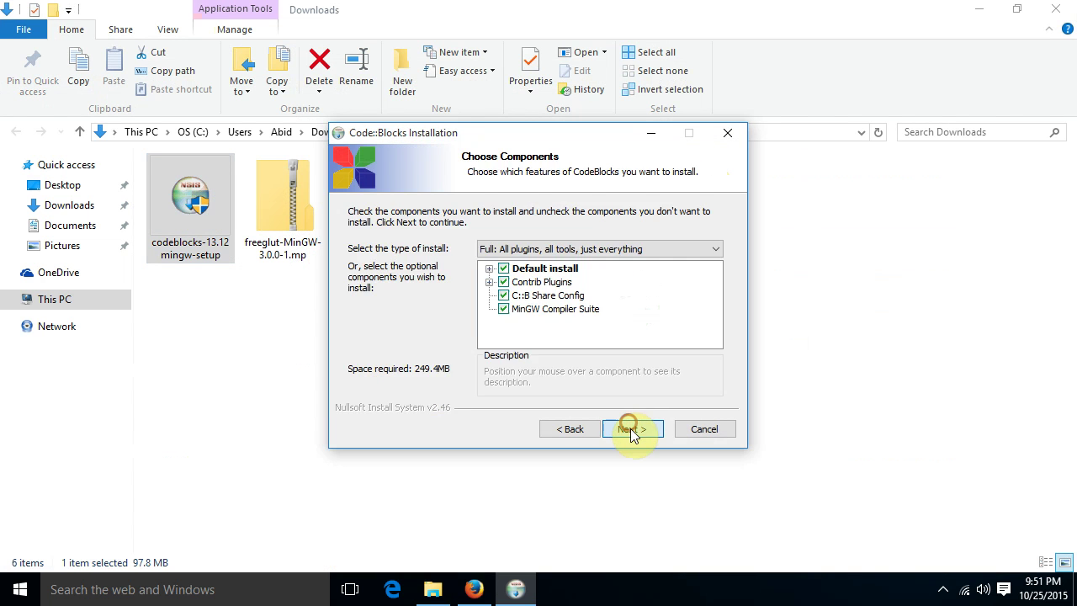
{"action": "left_click", "coordinate": [631, 428]}
{"action": "left_click", "coordinate": [632, 429]}
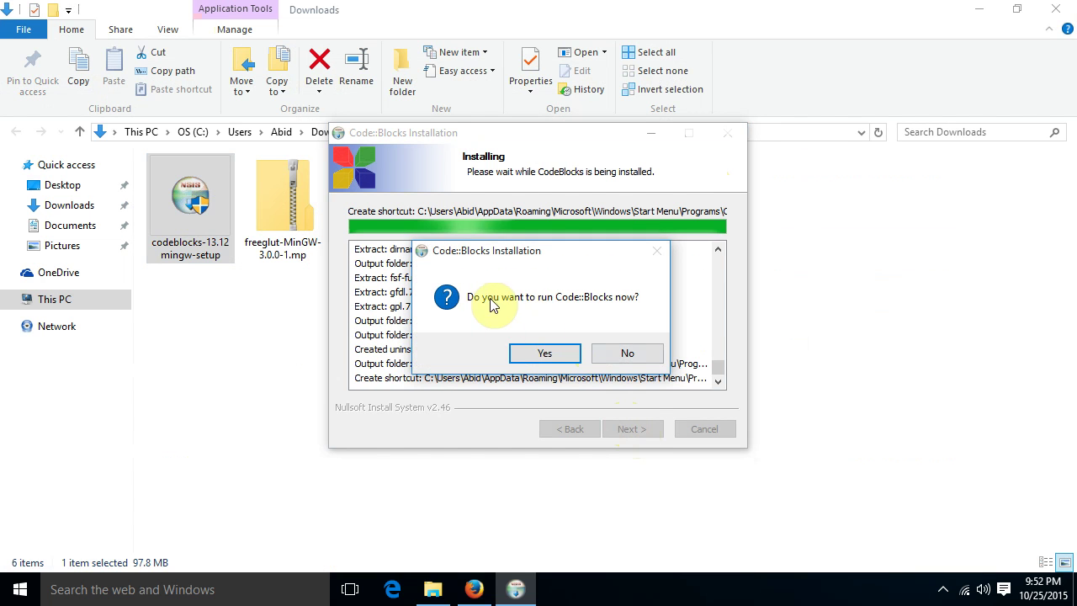
{"action": "left_click", "coordinate": [630, 353]}
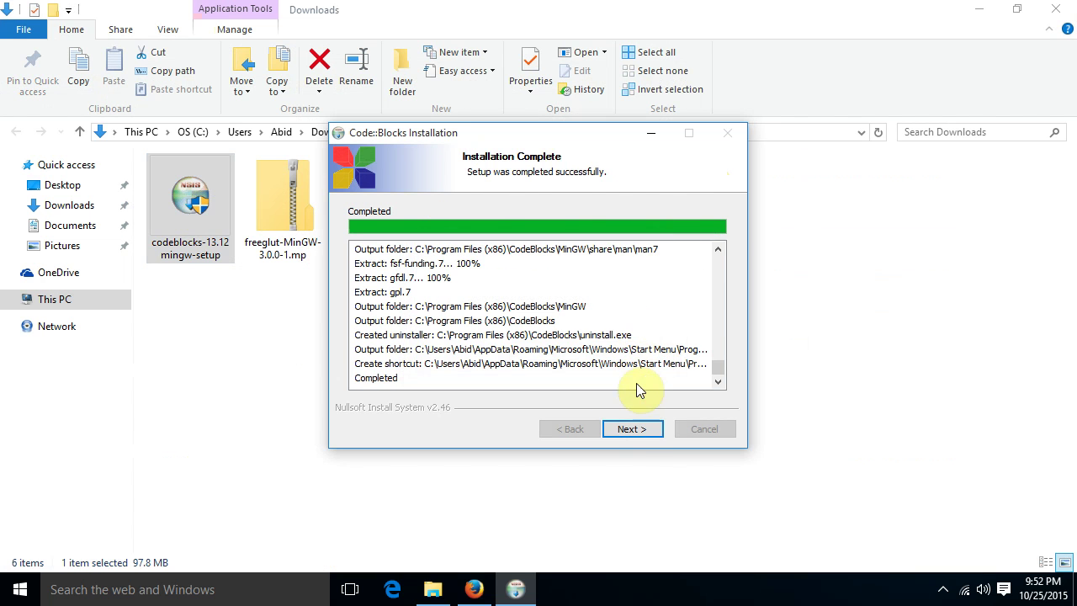
{"action": "left_click", "coordinate": [633, 430]}
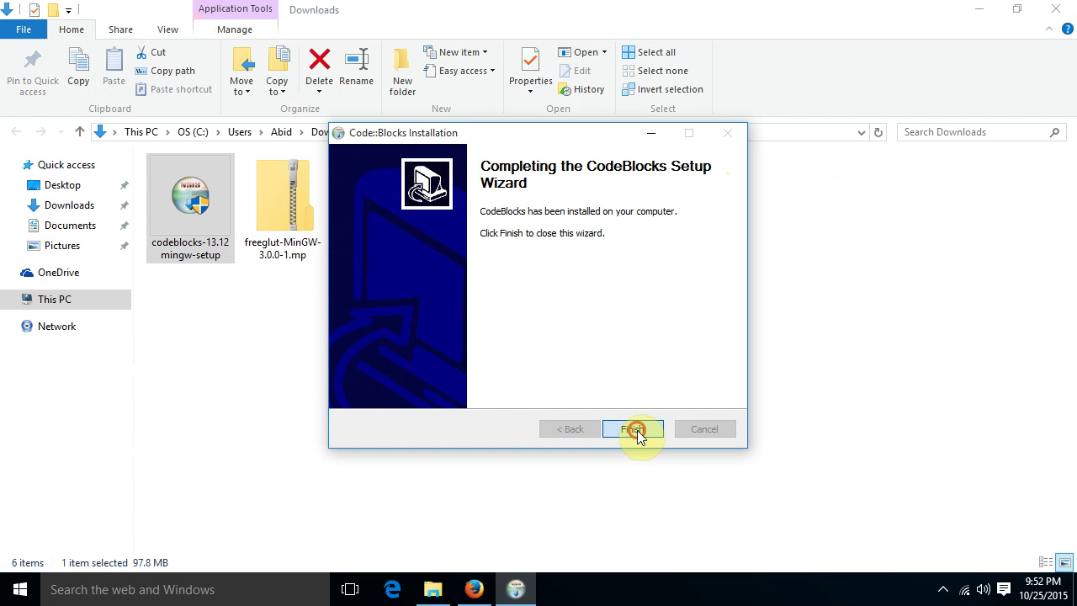
{"action": "left_click", "coordinate": [637, 430]}
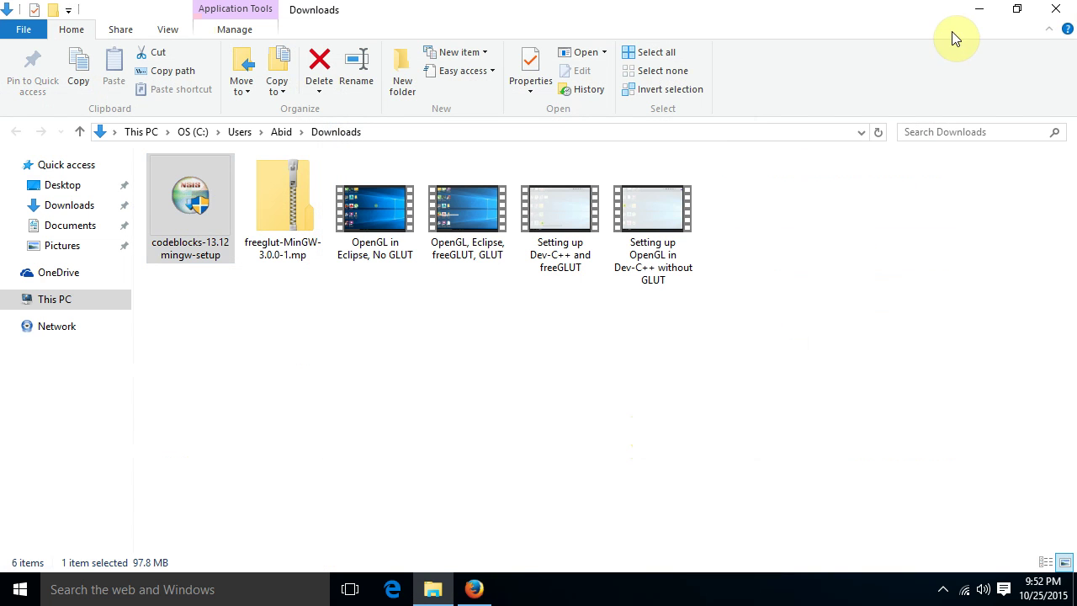
Minimize the Downloads window, launch Notepad as administrator, and maximize it.
{"action": "left_click", "coordinate": [980, 11]}
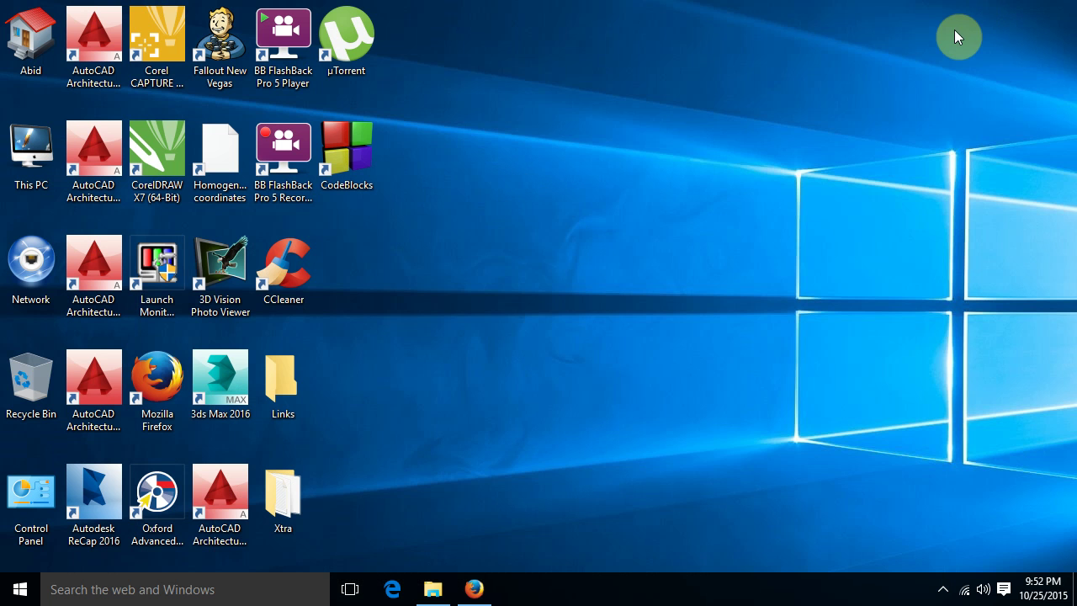
{"action": "left_click", "coordinate": [21, 591]}
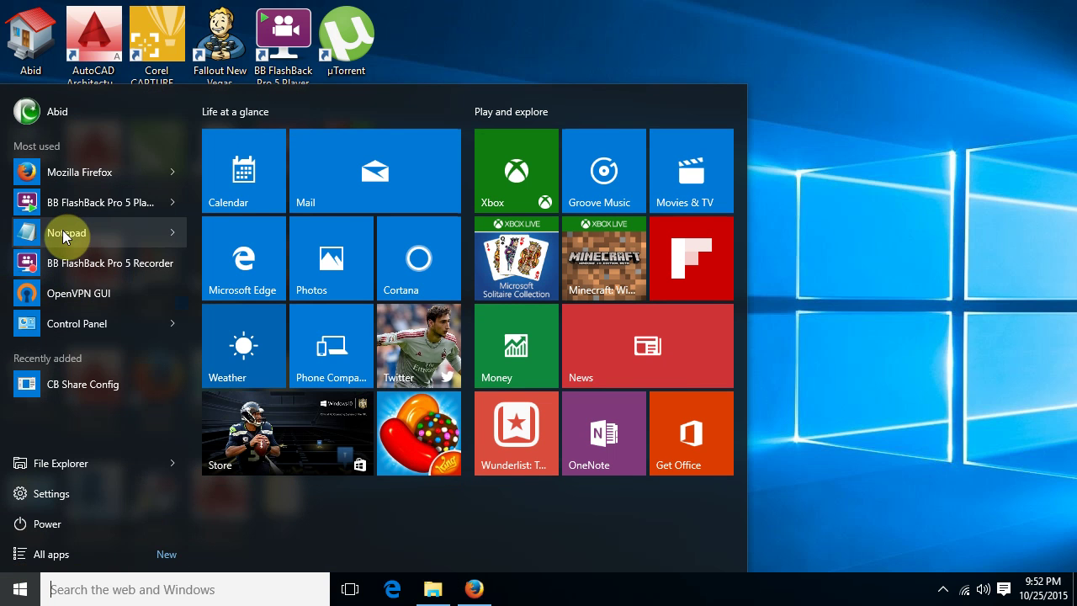
{"action": "right_click", "coordinate": [62, 231]}
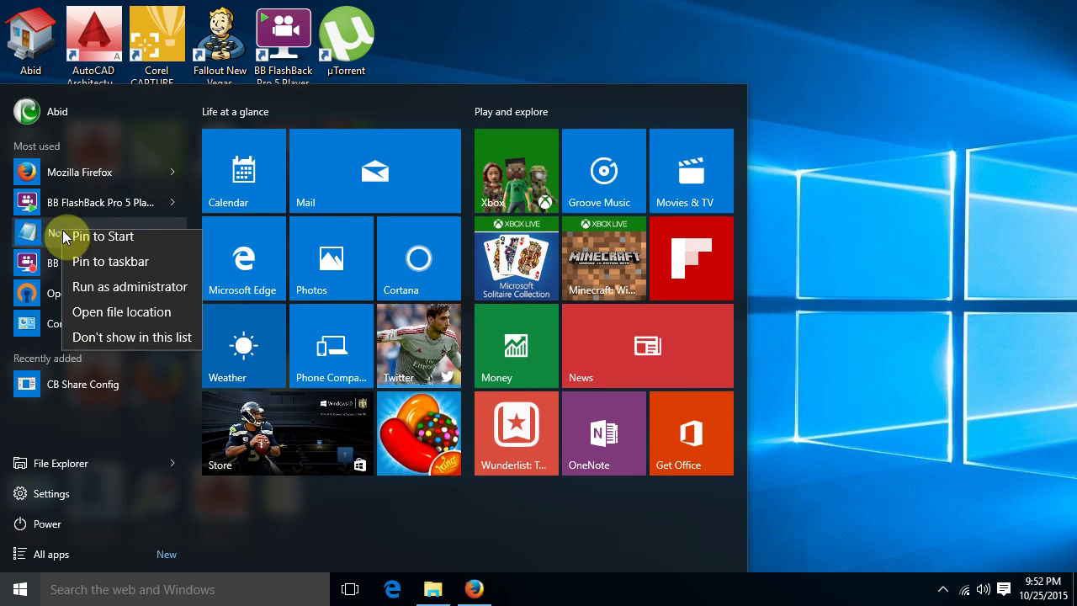
{"action": "left_click", "coordinate": [109, 293]}
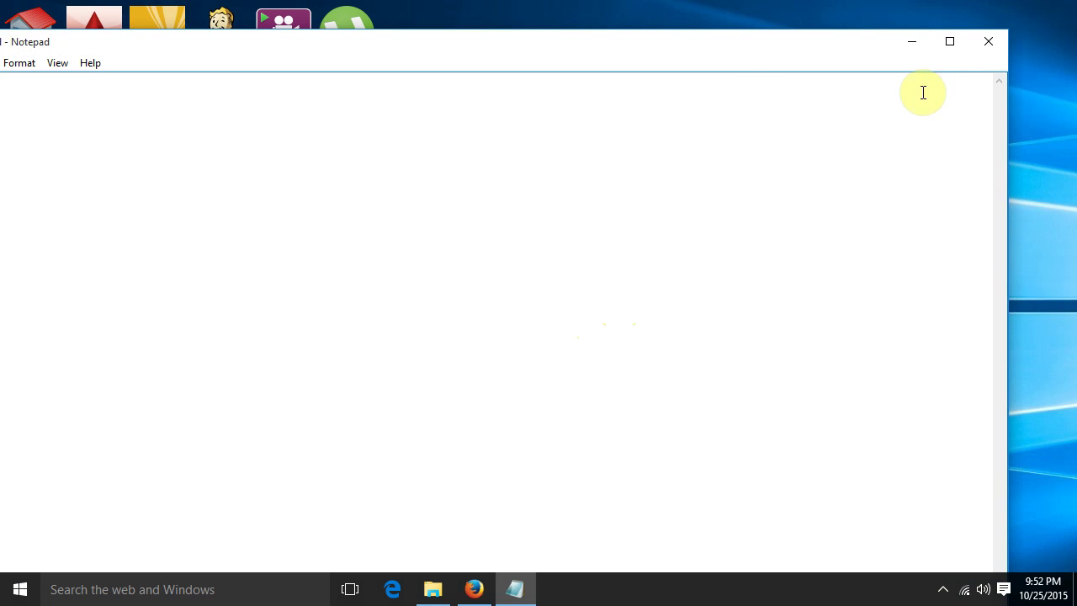
{"action": "left_click", "coordinate": [952, 43]}
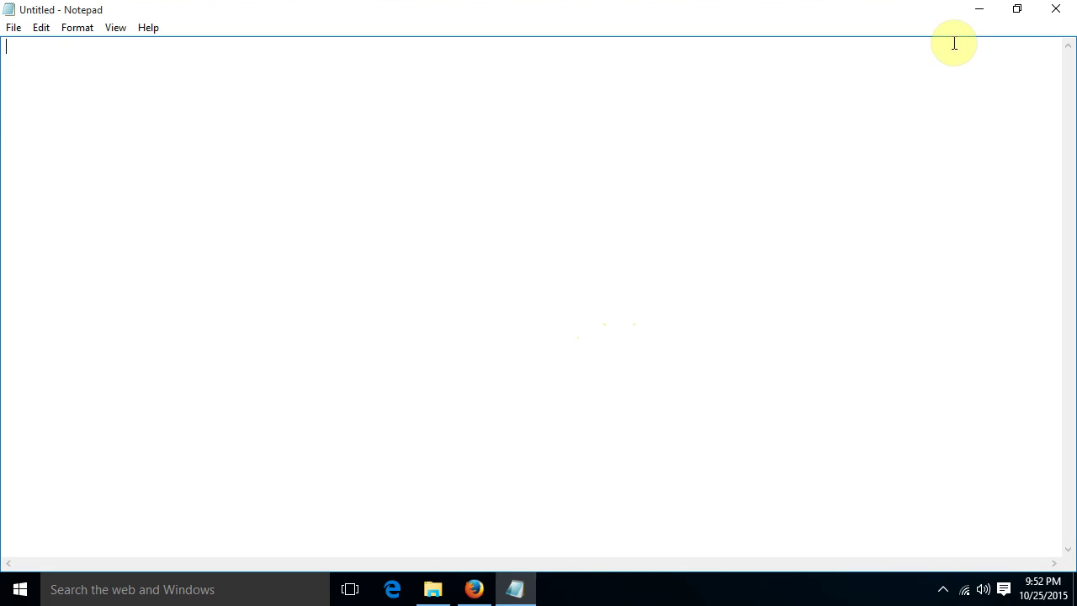
In Notepad's Open dialog, browse to C:\Program Files (x86)\CodeBlocks\share\CodeBlocks\templates and set the file type to All Files.
{"action": "left_click", "coordinate": [17, 32]}
{"action": "left_click", "coordinate": [37, 66]}
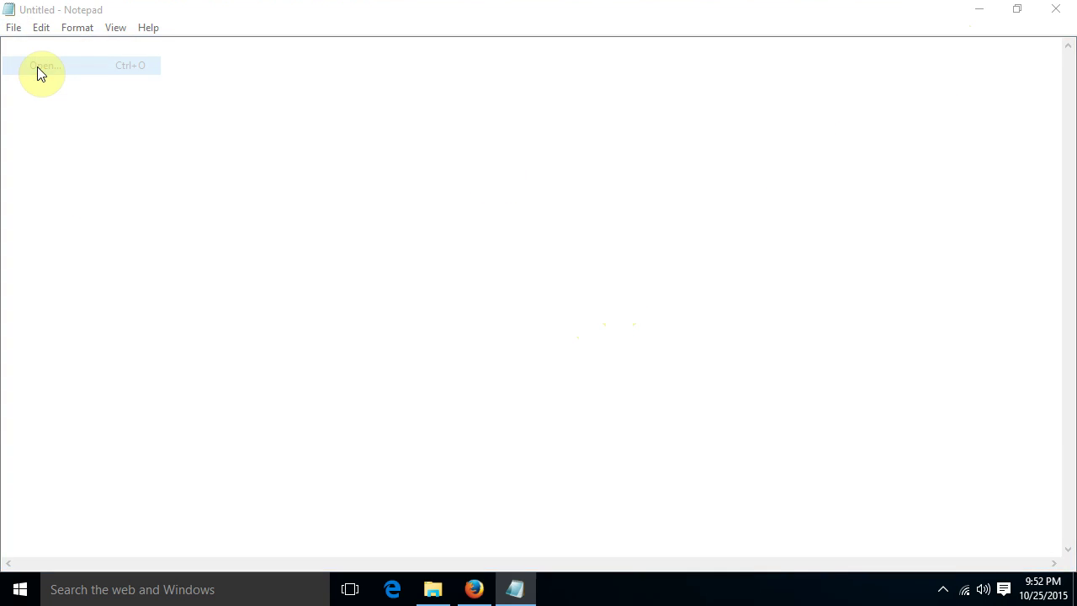
{"action": "left_click_drag", "start_coordinate": [144, 51], "coordinate": [308, 50]}
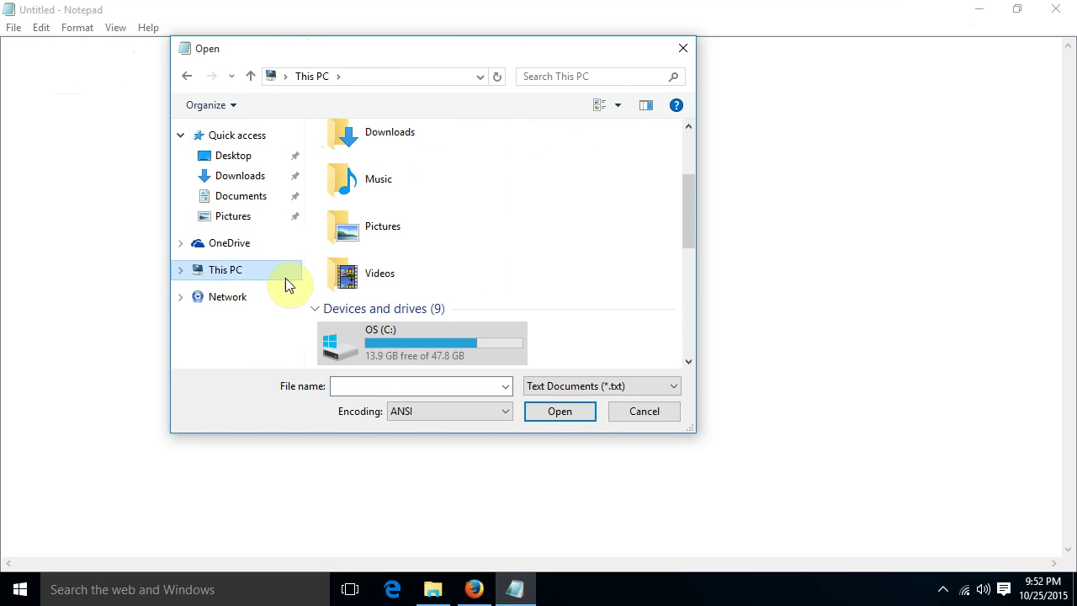
{"action": "left_click_drag", "start_coordinate": [688, 216], "coordinate": [691, 262]}
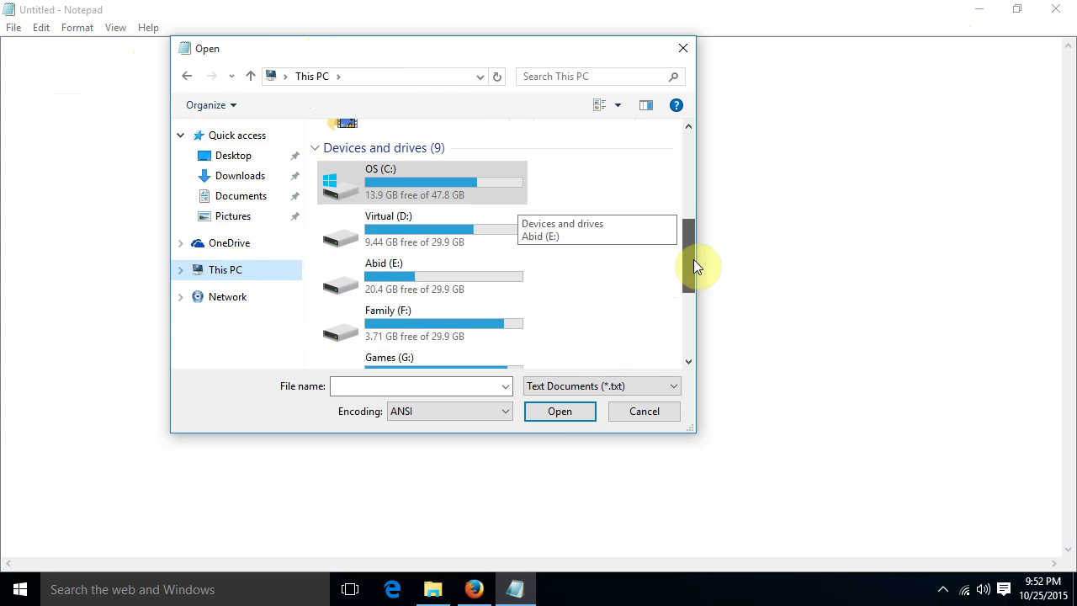
{"action": "double_click", "coordinate": [409, 183]}
{"action": "double_click", "coordinate": [374, 176]}
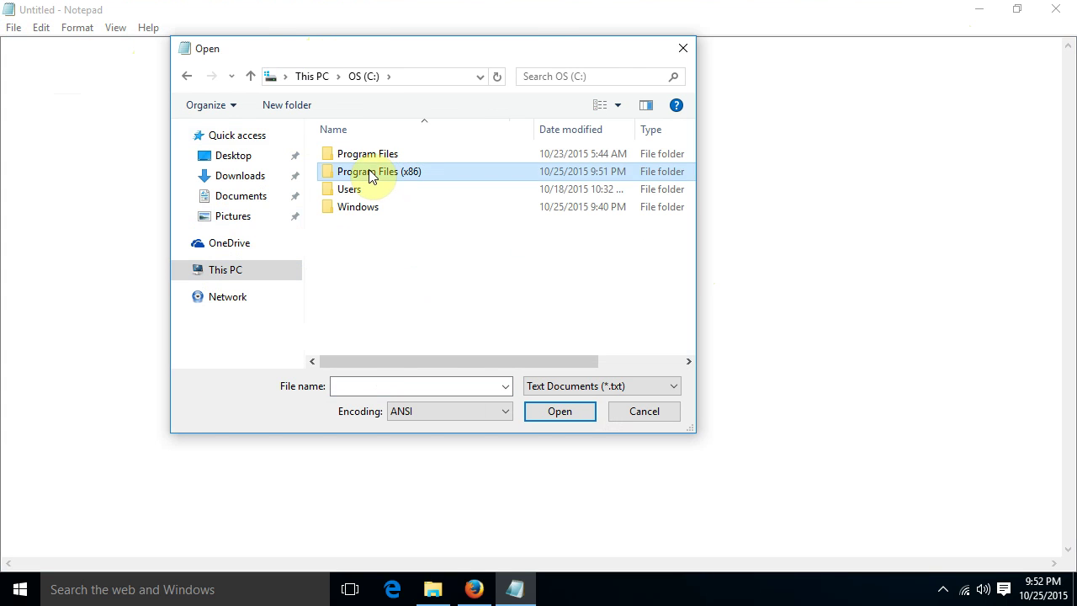
{"action": "double_click", "coordinate": [366, 225]}
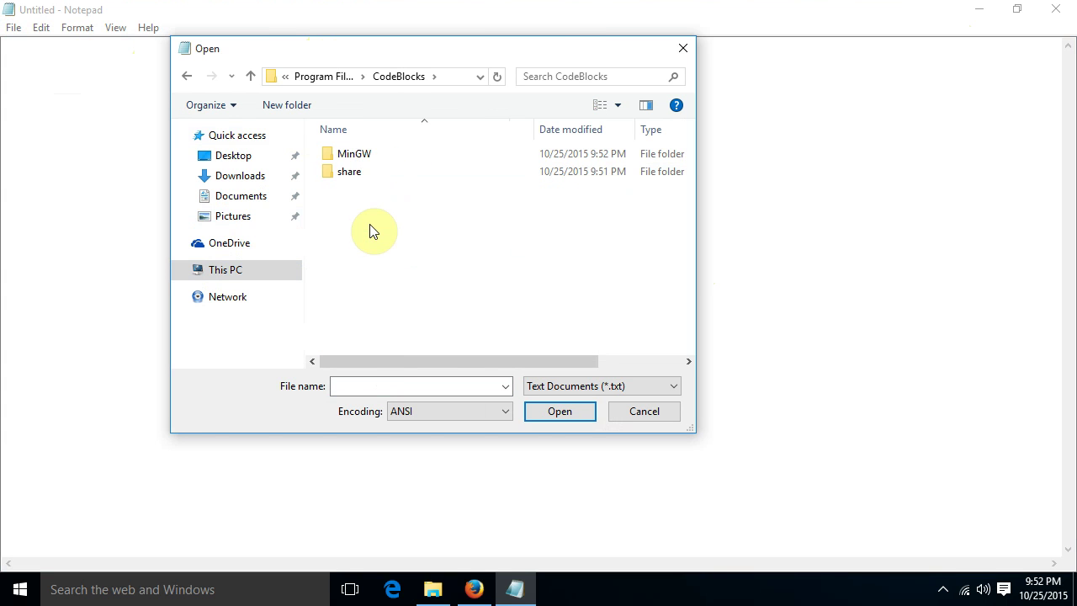
{"action": "double_click", "coordinate": [351, 172]}
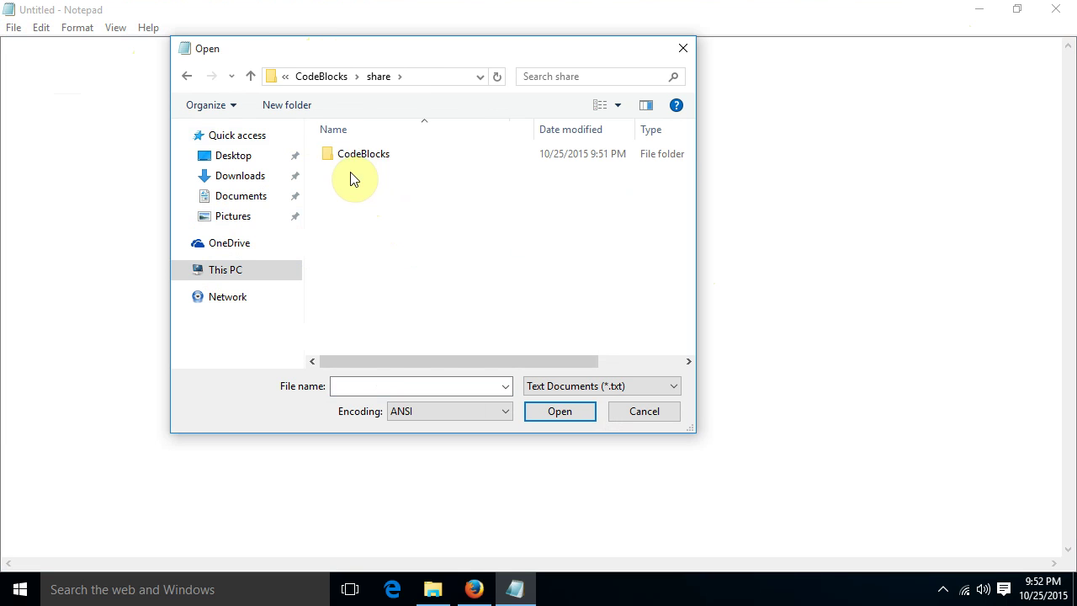
{"action": "double_click", "coordinate": [358, 155]}
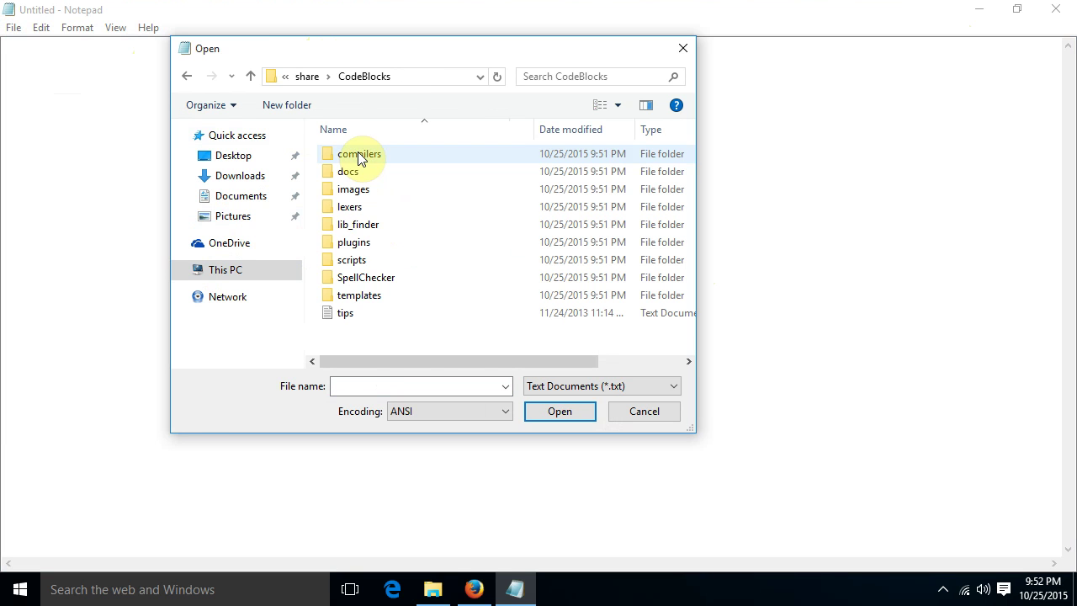
{"action": "double_click", "coordinate": [357, 295]}
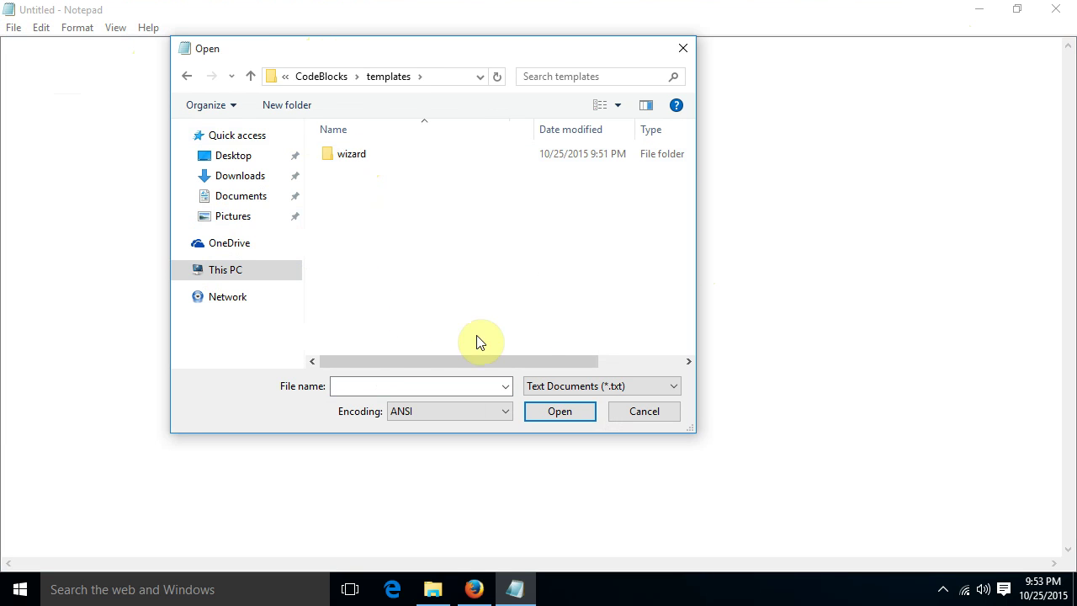
{"action": "left_click", "coordinate": [565, 389]}
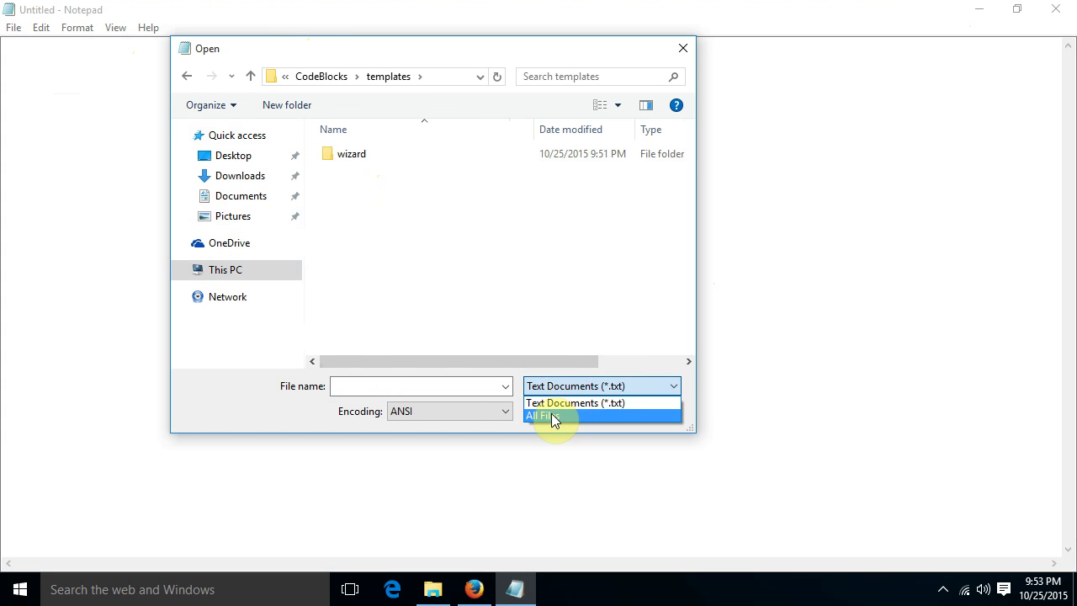
{"action": "left_click", "coordinate": [555, 416]}
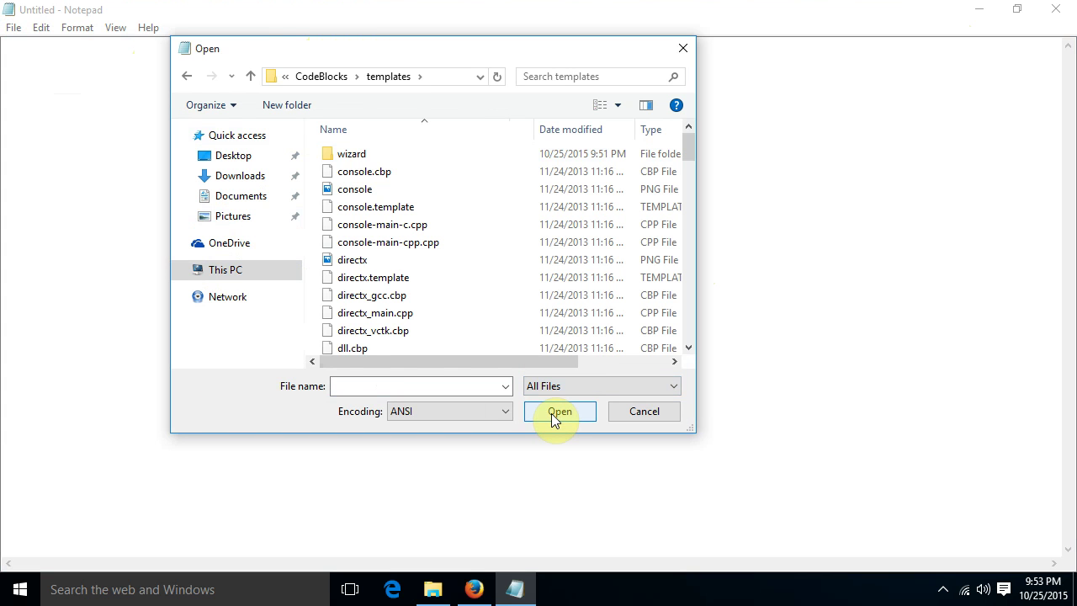
Open glut.cbp from the CodeBlocks templates folder.
{"action": "left_click", "coordinate": [688, 347]}
{"action": "left_click", "coordinate": [687, 346]}
{"action": "left_click", "coordinate": [687, 346]}
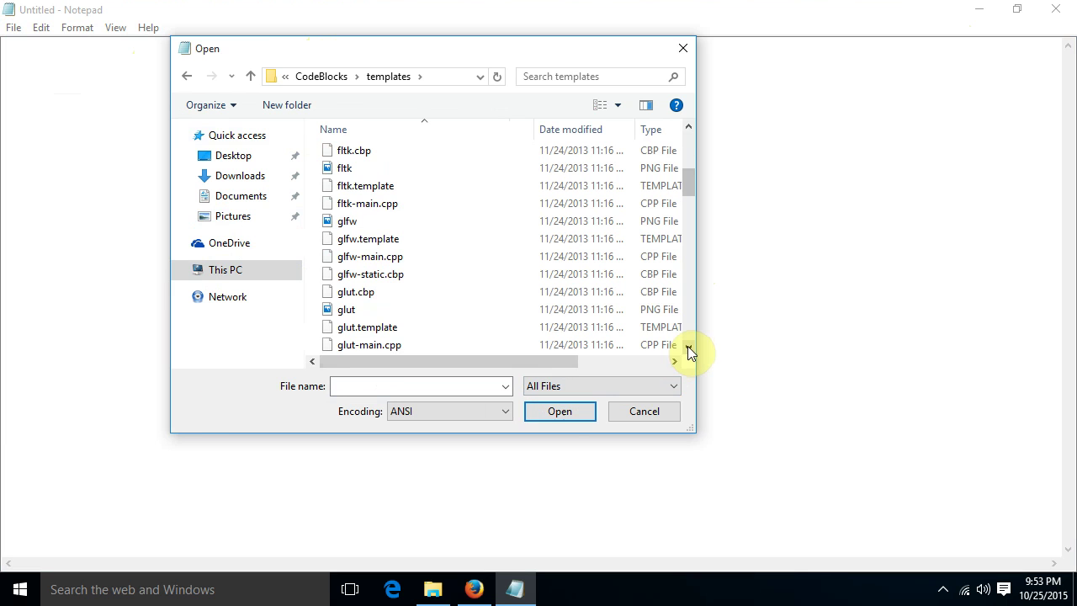
{"action": "left_click", "coordinate": [364, 300]}
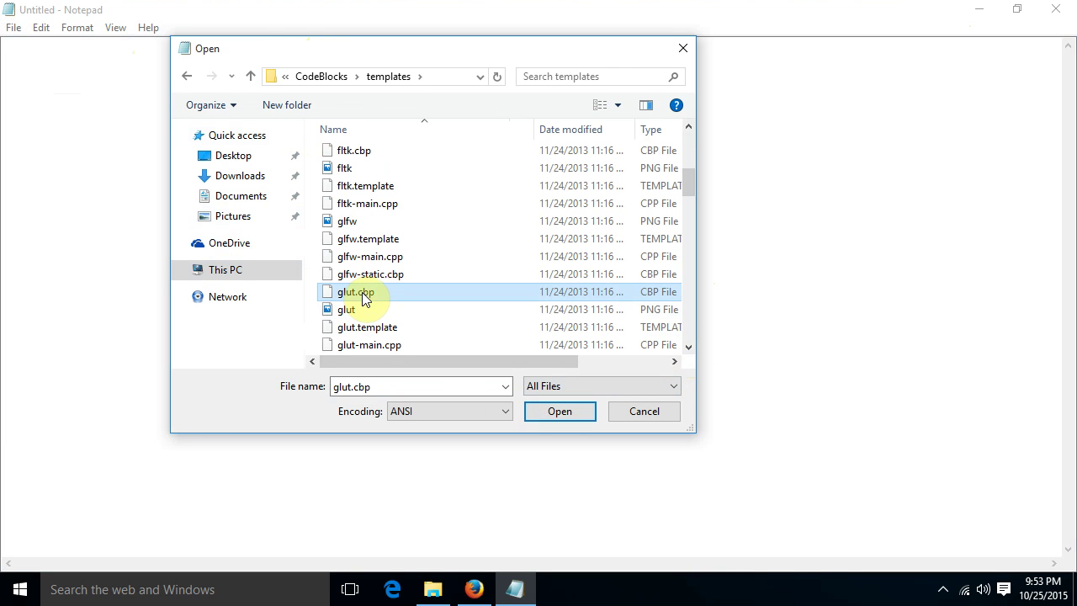
{"action": "left_click_drag", "start_coordinate": [697, 272], "coordinate": [776, 272]}
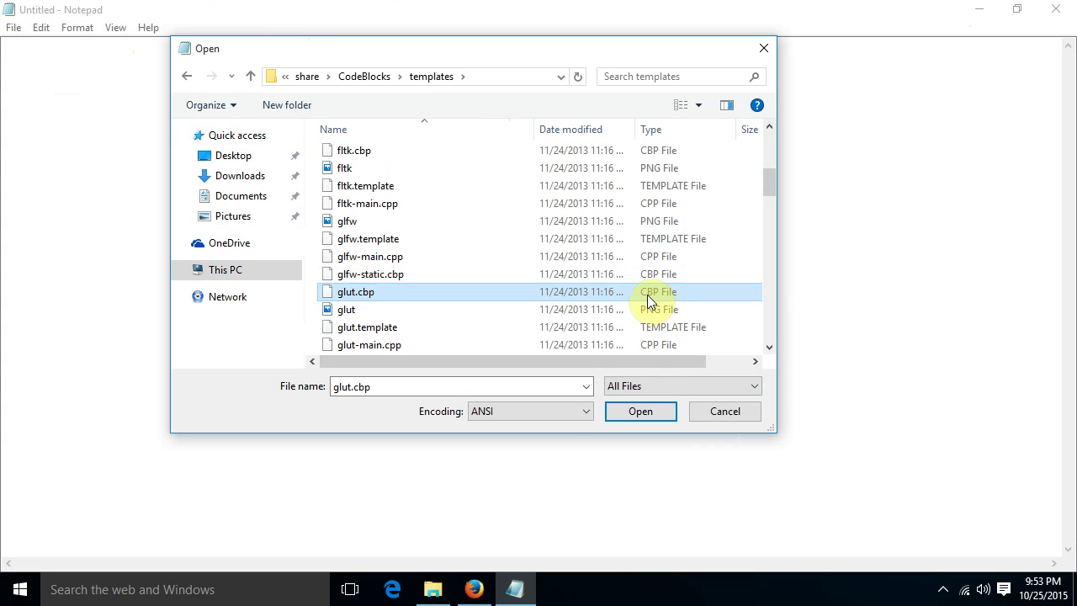
{"action": "left_click", "coordinate": [636, 410]}
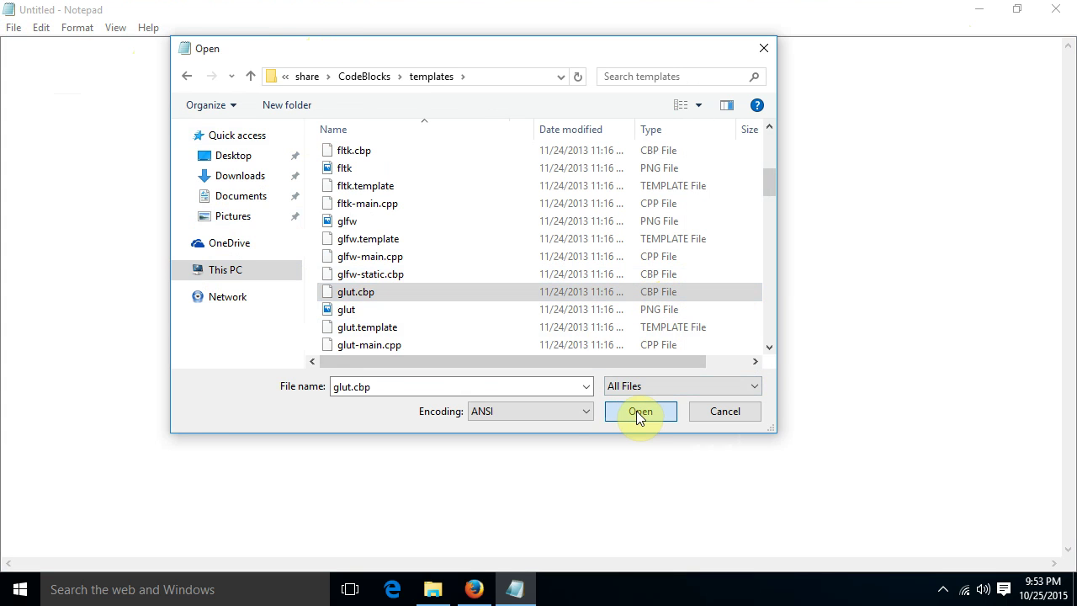
Replace Glut32 with freeglut in glut.cbp and save the file.
{"action": "left_click", "coordinate": [43, 30]}
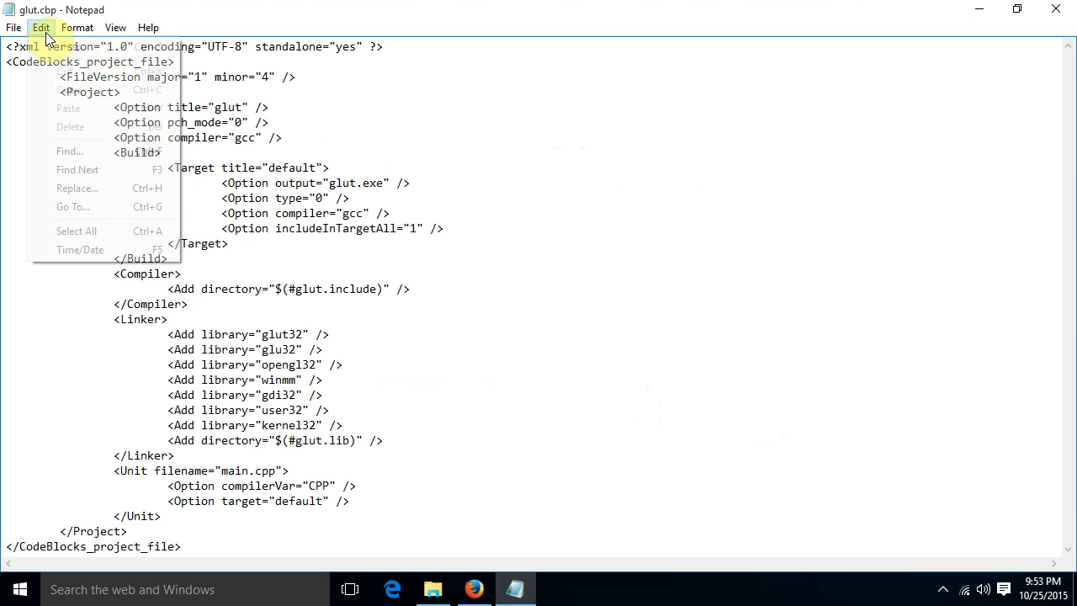
{"action": "left_click", "coordinate": [77, 188]}
{"action": "left_click_drag", "start_coordinate": [186, 110], "coordinate": [530, 106]}
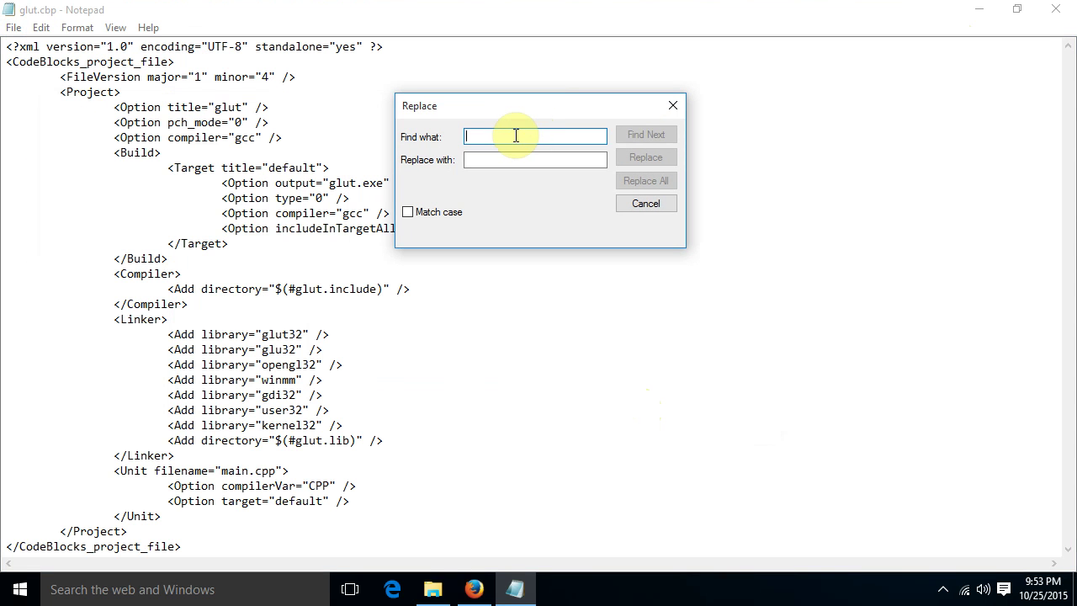
{"action": "type", "text": "Glut32"}
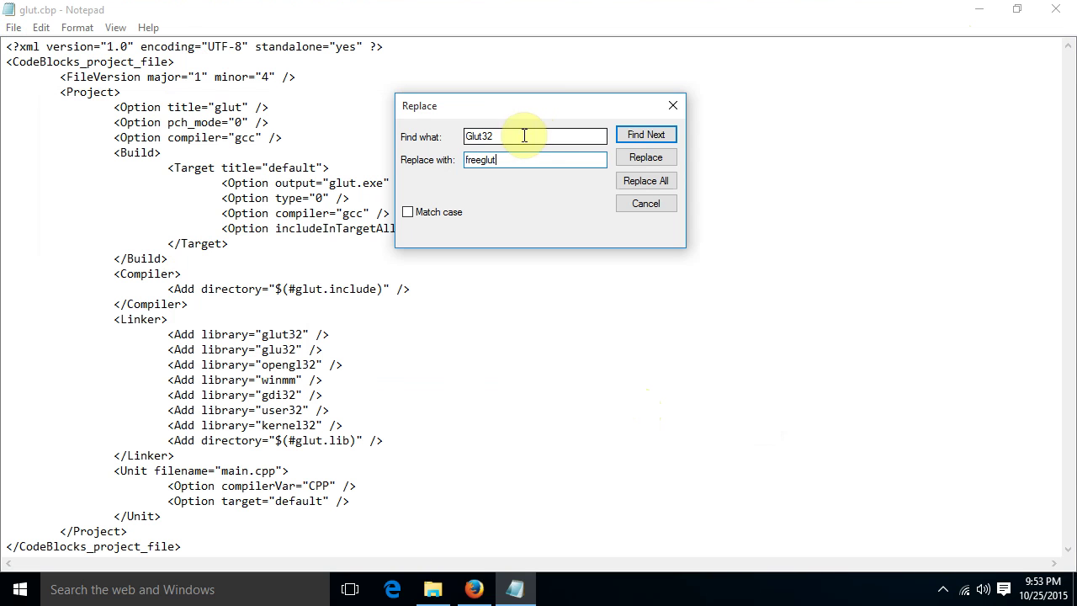
{"action": "left_click", "coordinate": [646, 134]}
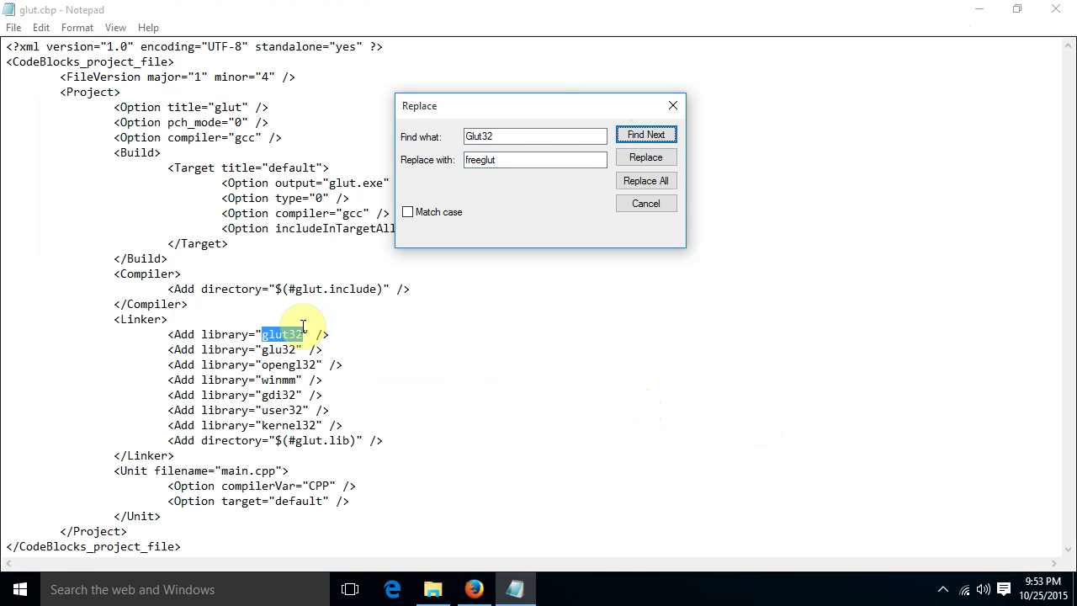
{"action": "left_click", "coordinate": [641, 158]}
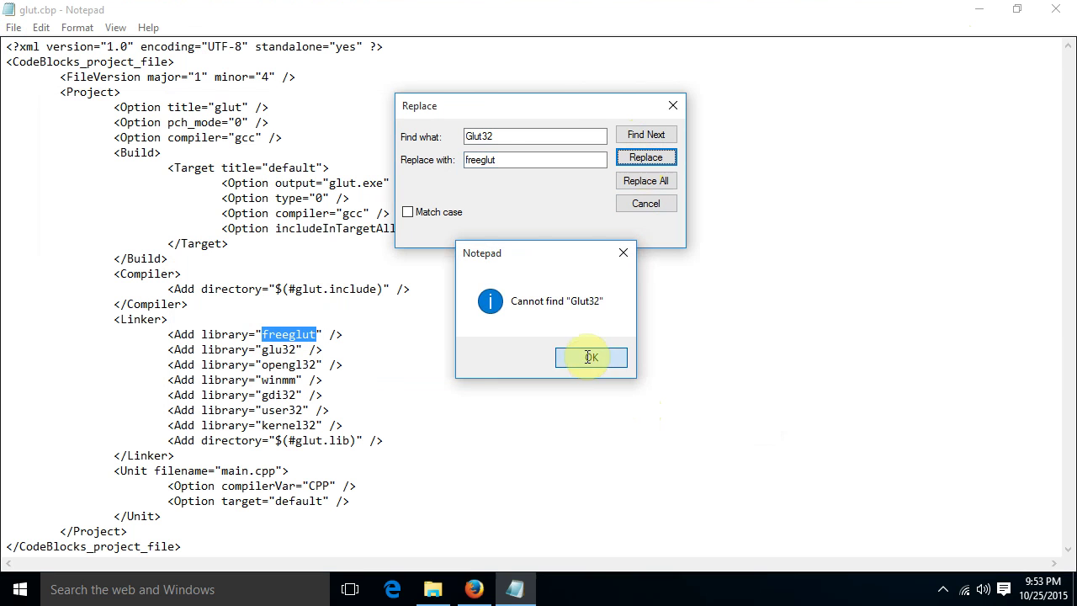
{"action": "left_click", "coordinate": [591, 358]}
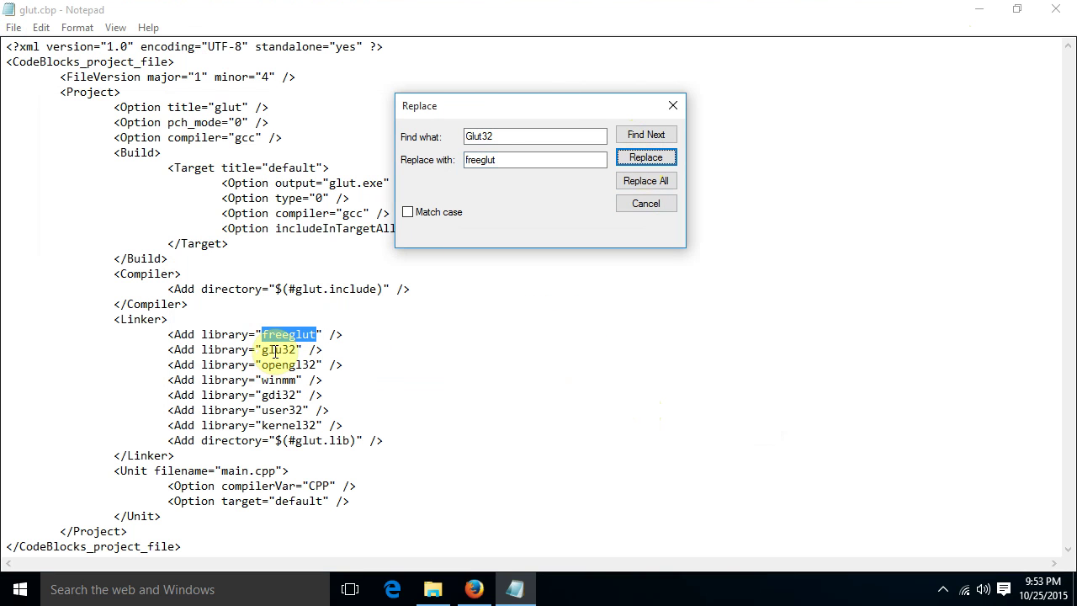
{"action": "left_click", "coordinate": [674, 105]}
{"action": "left_click", "coordinate": [14, 28]}
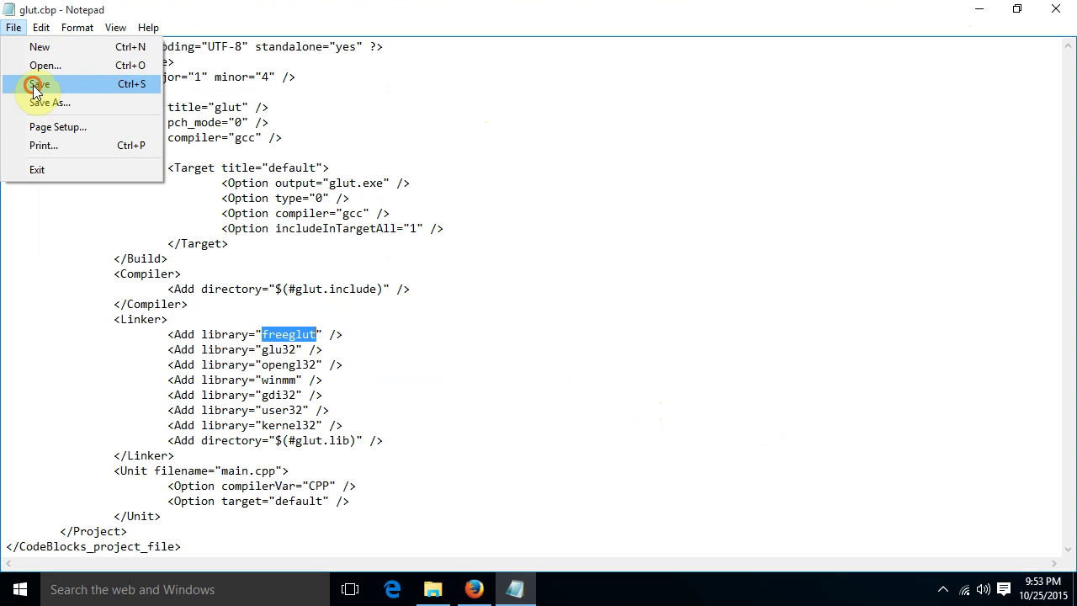
{"action": "left_click", "coordinate": [35, 86]}
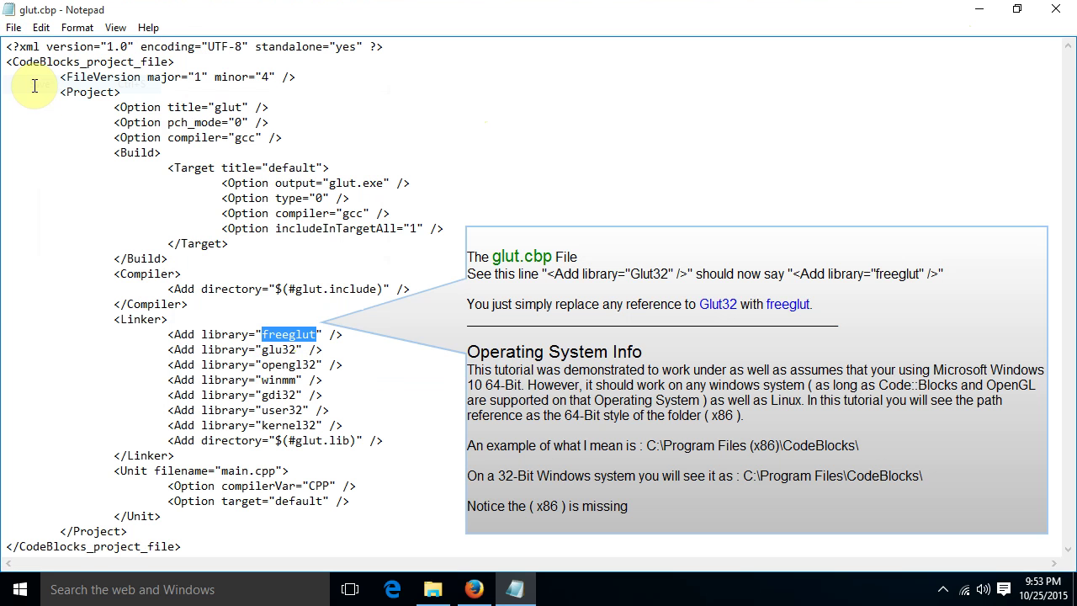
Start a blank document and browse for a file to open in the wizard\glut subfolder of templates.
{"action": "left_click", "coordinate": [14, 28]}
{"action": "left_click", "coordinate": [46, 47]}
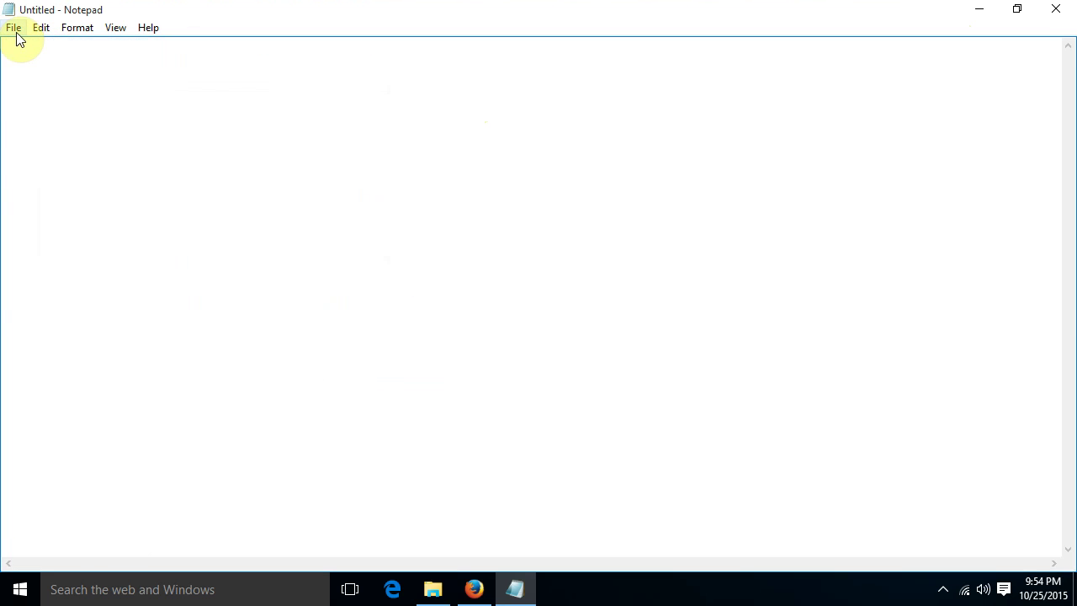
{"action": "left_click", "coordinate": [14, 28]}
{"action": "left_click", "coordinate": [40, 65]}
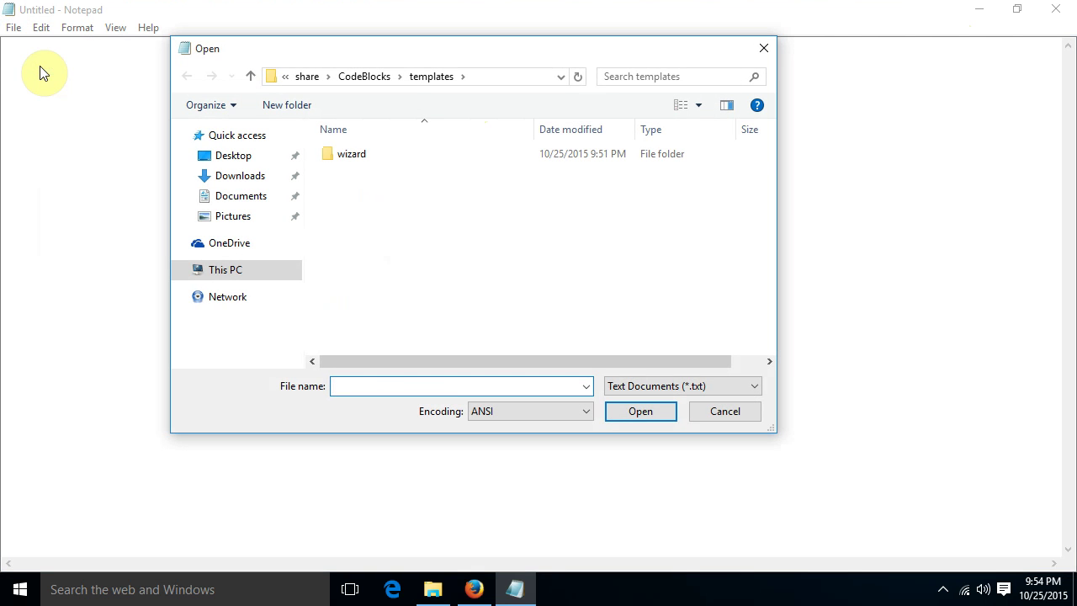
{"action": "double_click", "coordinate": [352, 155]}
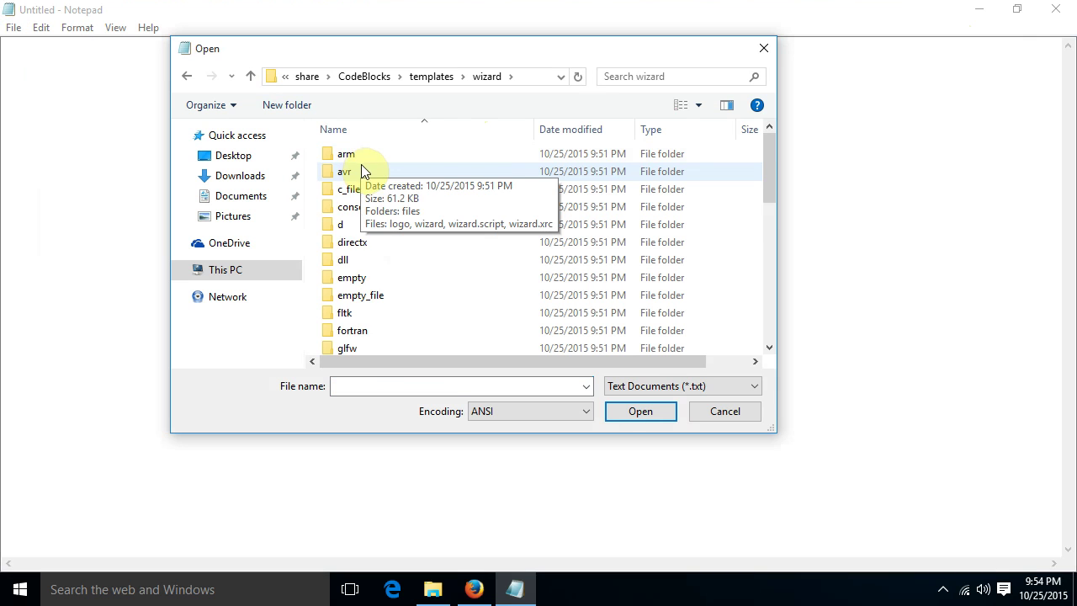
{"action": "scroll", "coordinate": [361, 164], "scroll_direction": "down", "scroll_amount": 2}
{"action": "scroll", "coordinate": [362, 166], "scroll_direction": "down", "scroll_amount": 1}
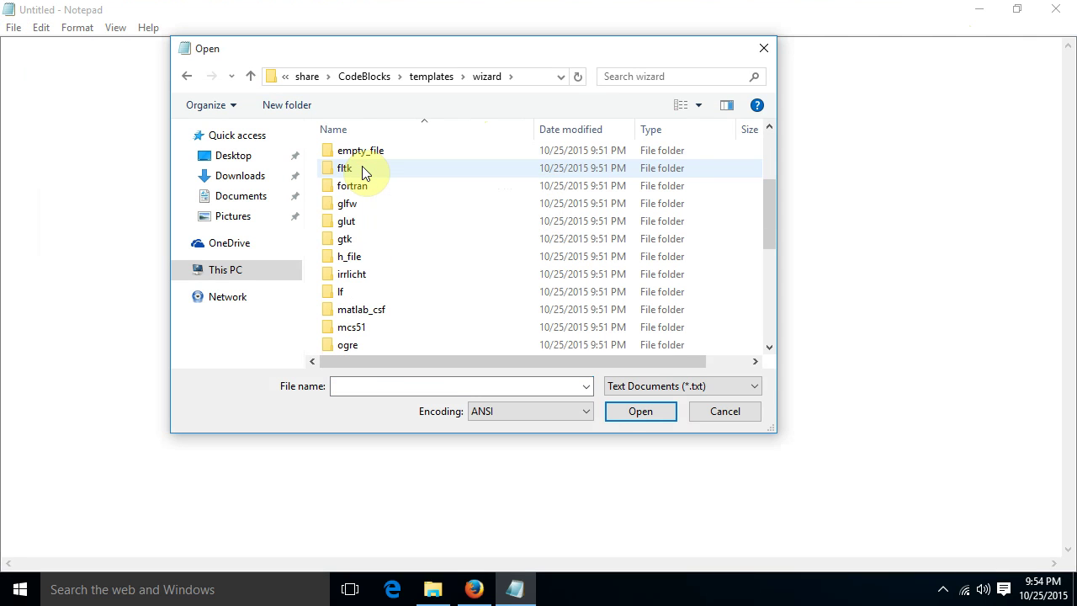
{"action": "left_click", "coordinate": [352, 229]}
{"action": "double_click", "coordinate": [348, 226]}
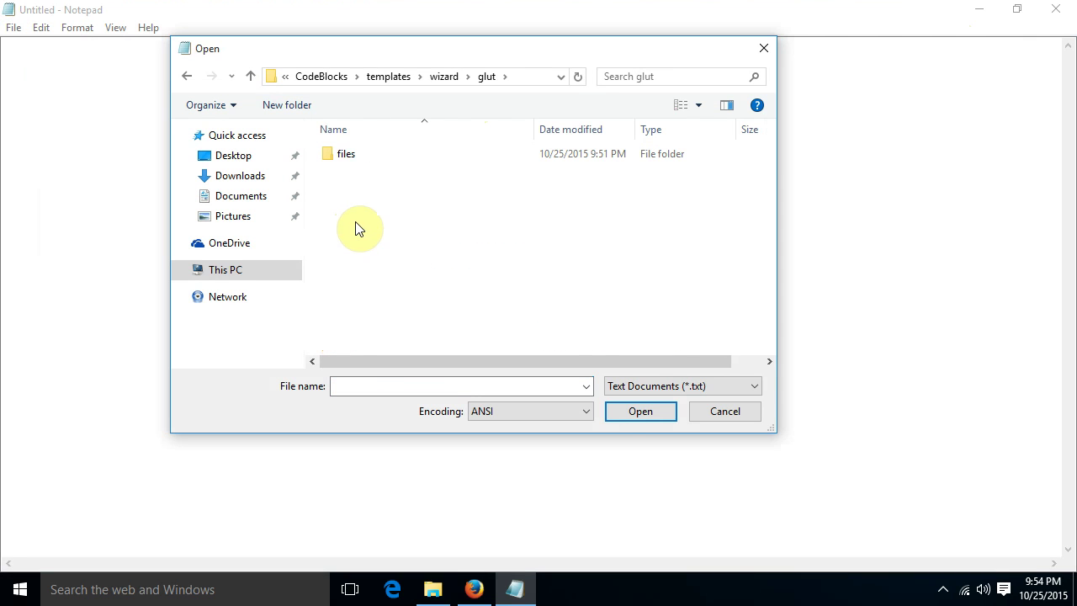
Set the file type to All Files and open wizard.script.
{"action": "left_click", "coordinate": [615, 387]}
{"action": "left_click", "coordinate": [621, 412]}
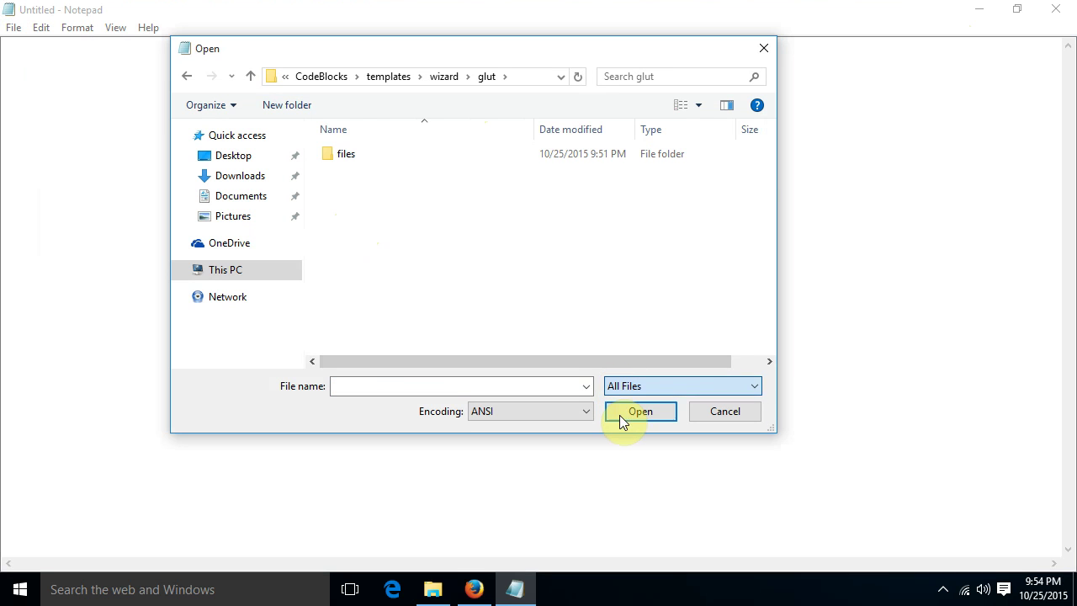
{"action": "left_click", "coordinate": [372, 211]}
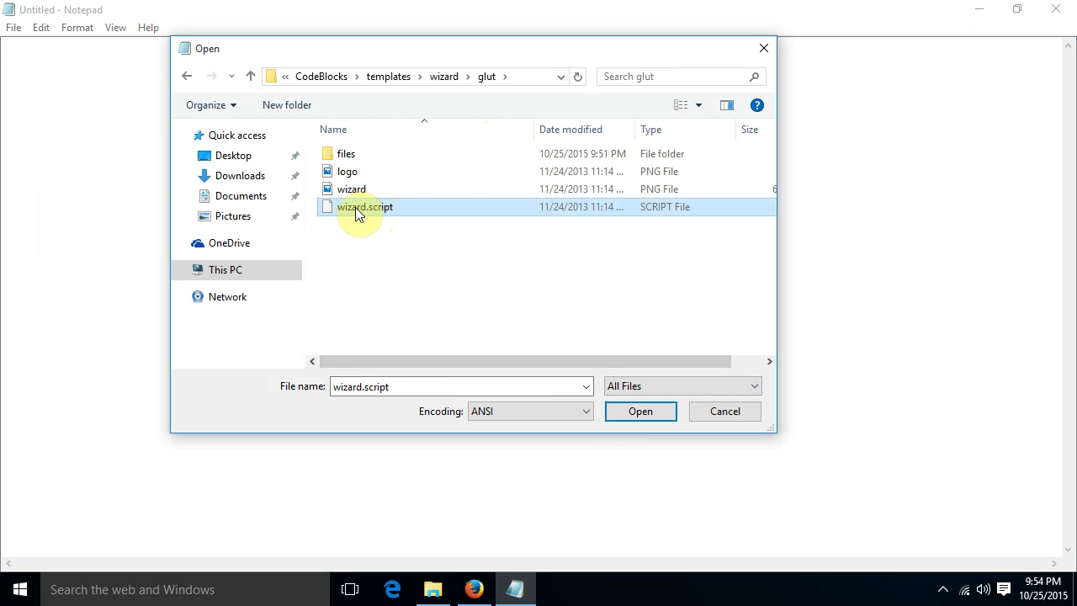
{"action": "double_click", "coordinate": [355, 211]}
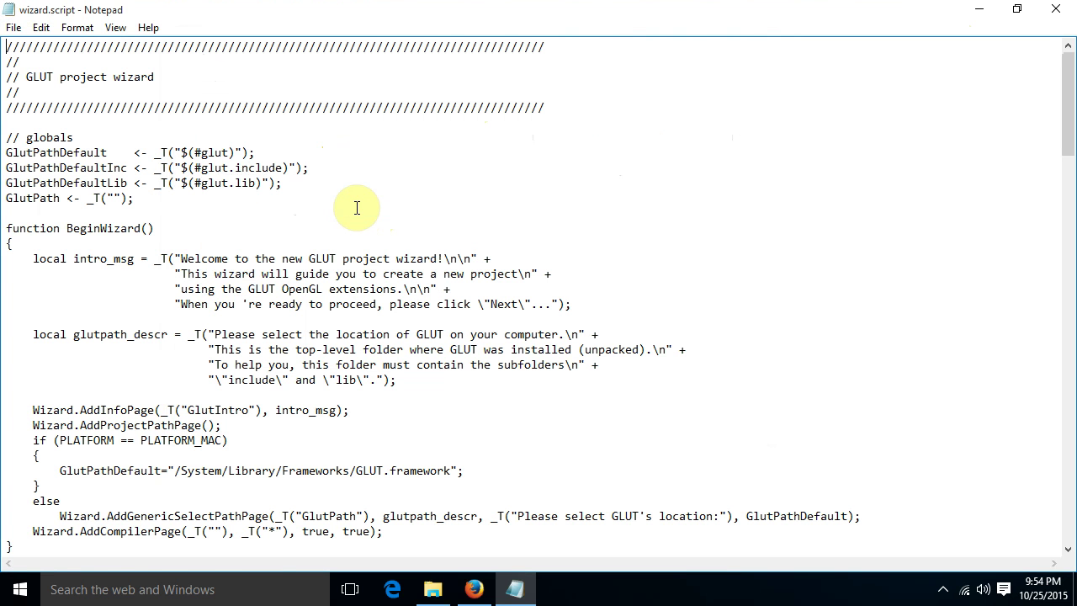
Replace both occurrences of Glut32 in wizard.script with freeglut, one at a time.
{"action": "left_click", "coordinate": [41, 31]}
{"action": "left_click", "coordinate": [74, 189]}
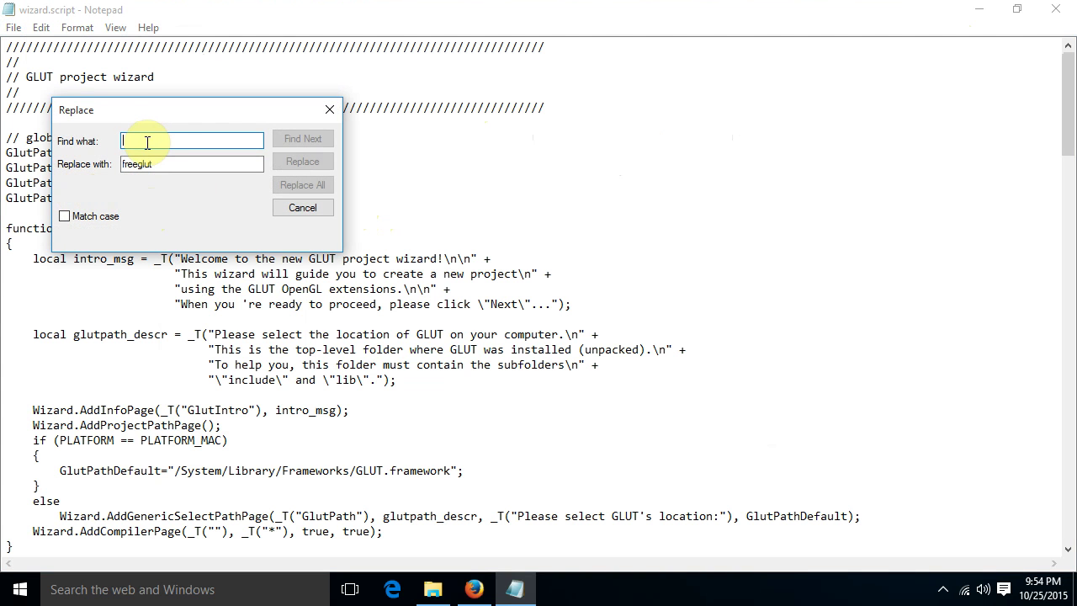
{"action": "type", "text": "Glut32"}
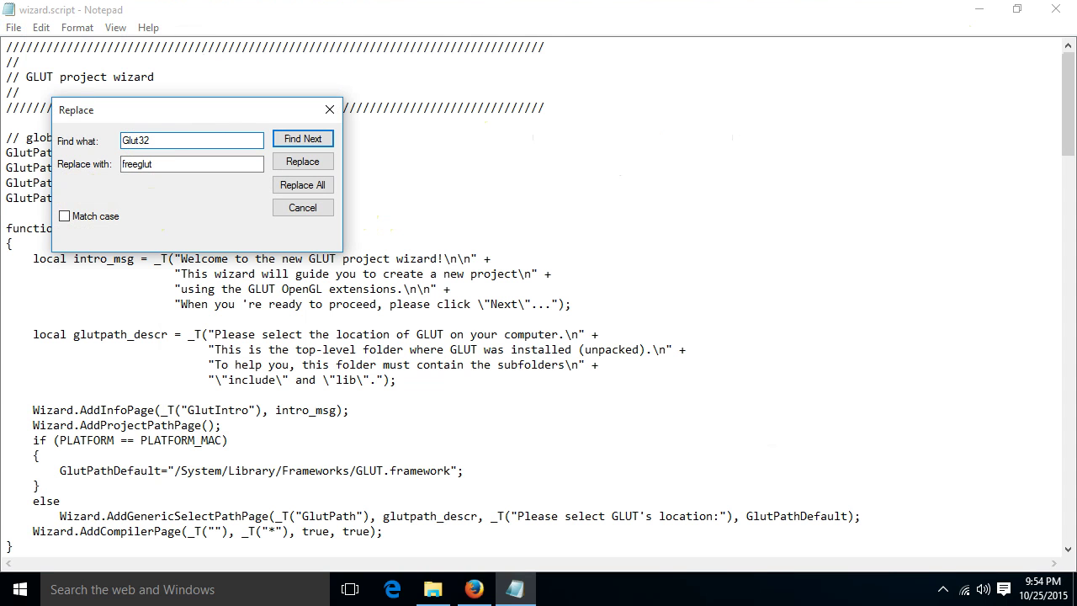
{"action": "left_click", "coordinate": [302, 140]}
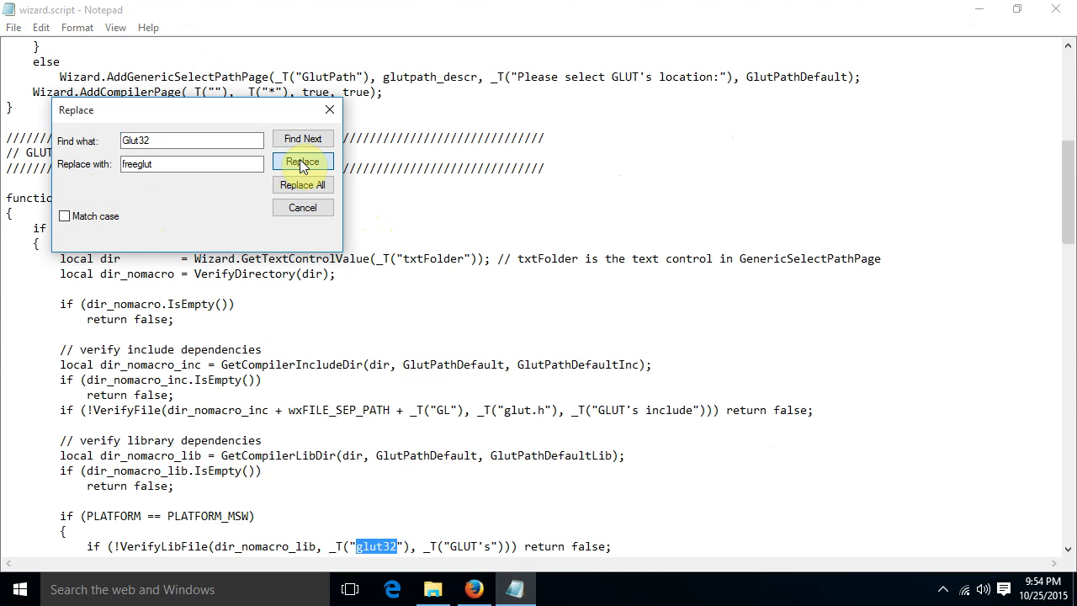
{"action": "left_click", "coordinate": [300, 161]}
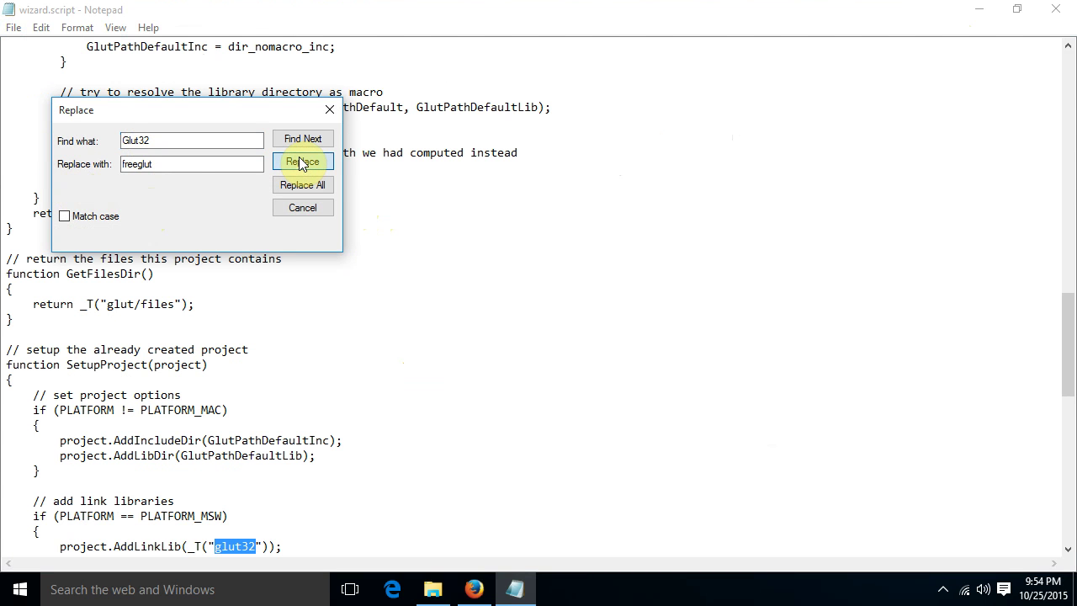
{"action": "left_click", "coordinate": [299, 158]}
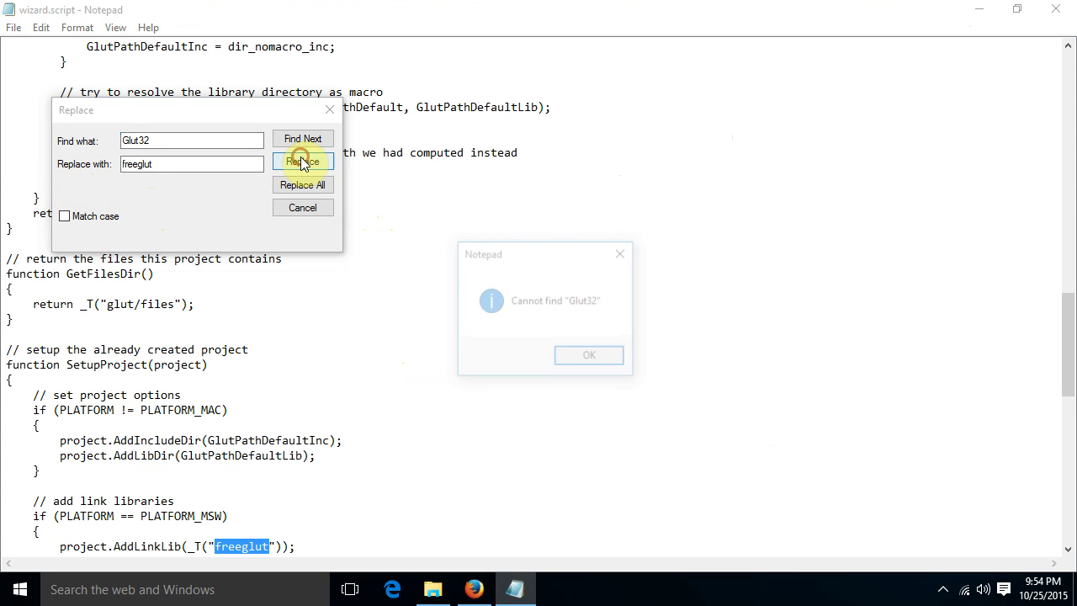
{"action": "left_click", "coordinate": [606, 359]}
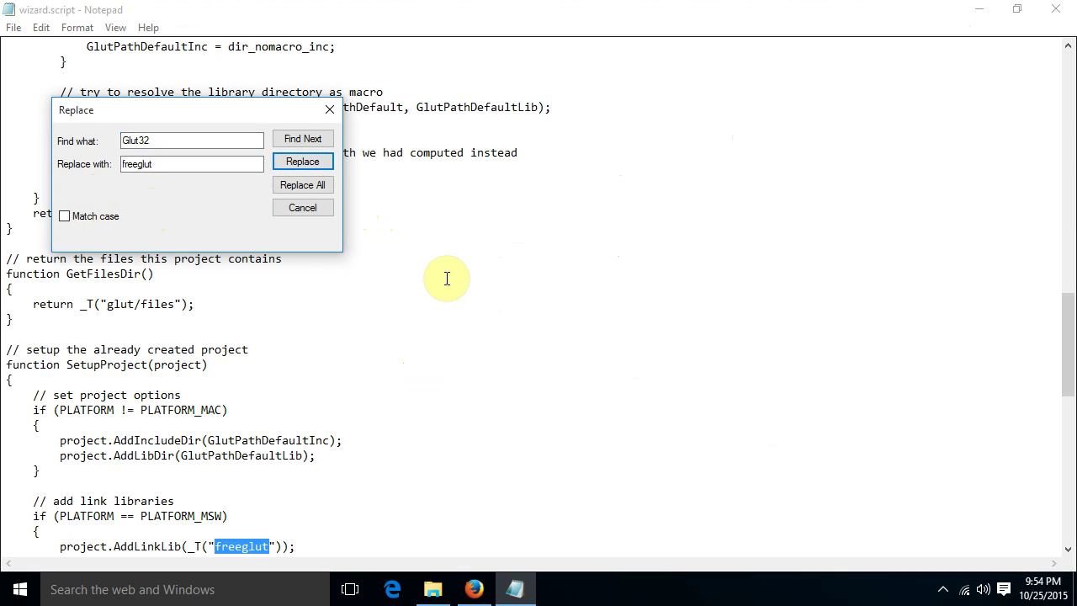
{"action": "left_click", "coordinate": [330, 109]}
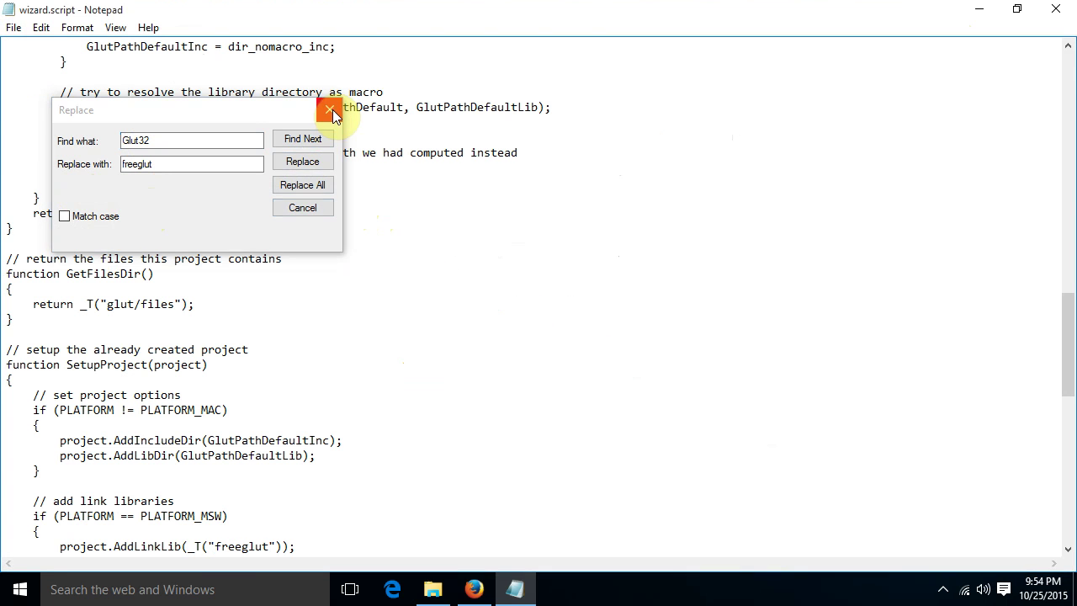
Save wizard.script and exit Notepad.
{"action": "left_click", "coordinate": [13, 27]}
{"action": "left_click", "coordinate": [35, 81]}
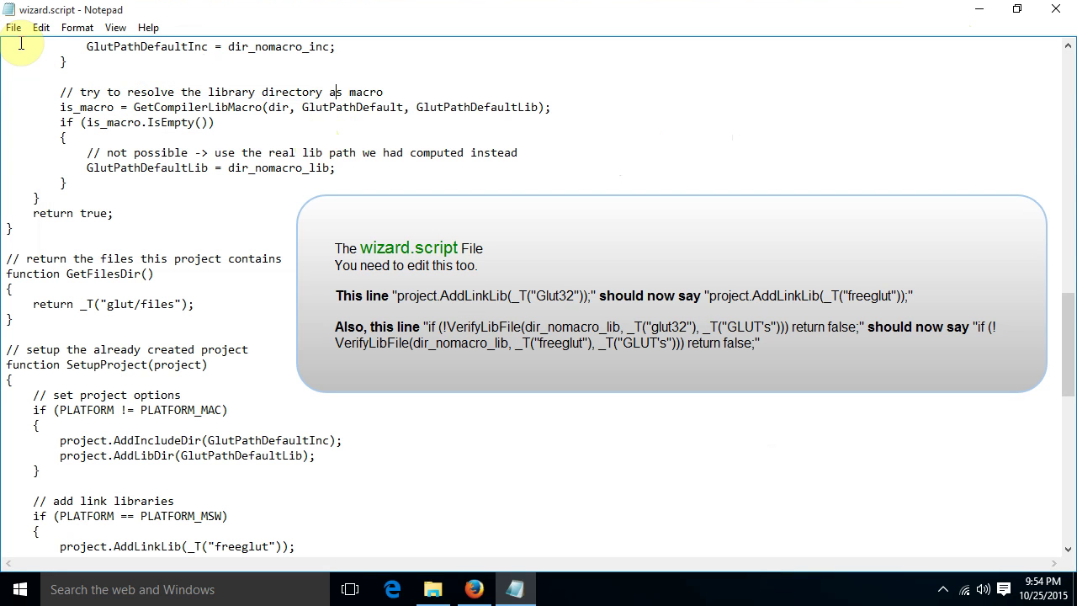
{"action": "left_click", "coordinate": [13, 27]}
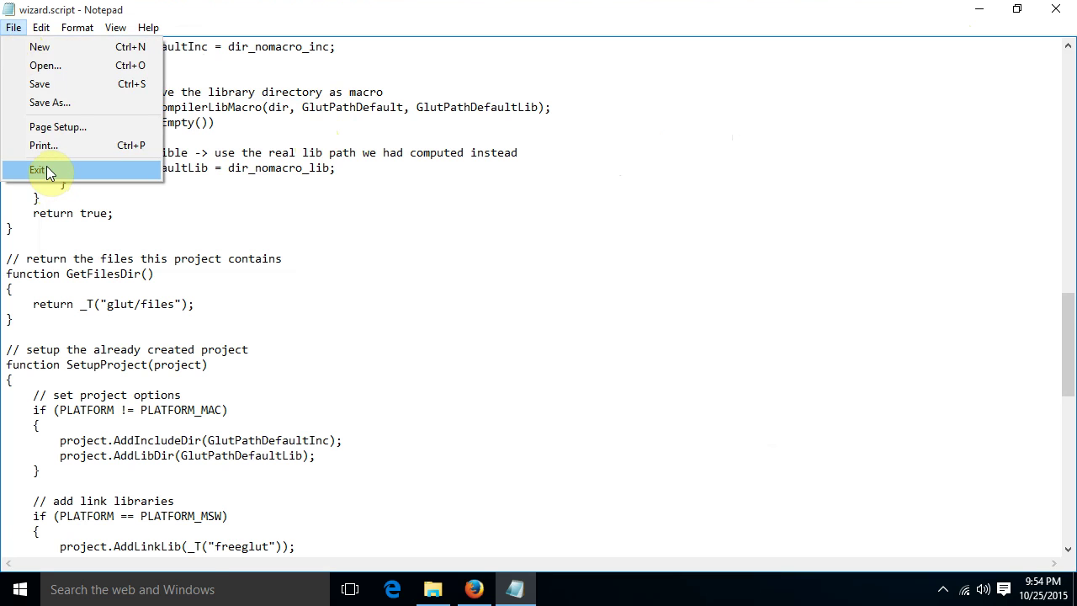
{"action": "left_click", "coordinate": [48, 171]}
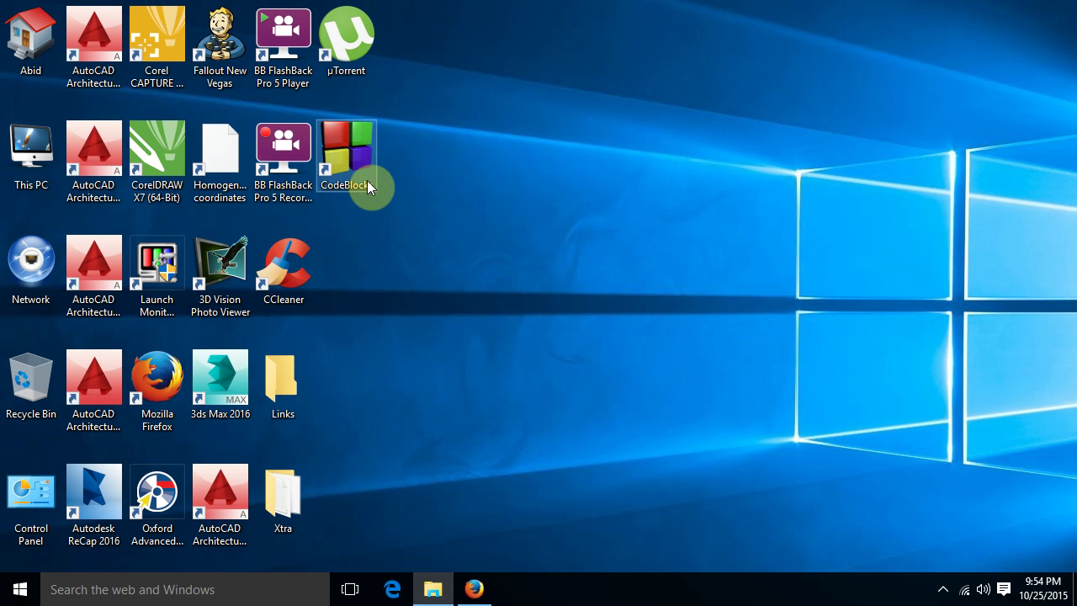
Launch Code::Blocks from the desktop, accept GNU GCC Compiler as the default compiler, and leave the file associations as they are.
{"action": "double_click", "coordinate": [360, 152]}
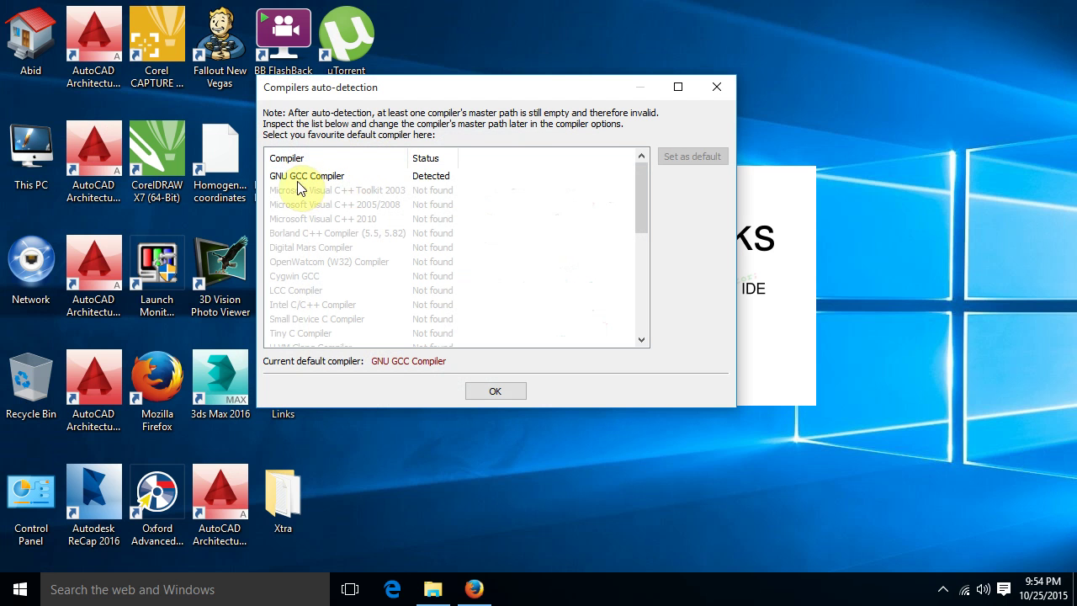
{"action": "left_click", "coordinate": [495, 391]}
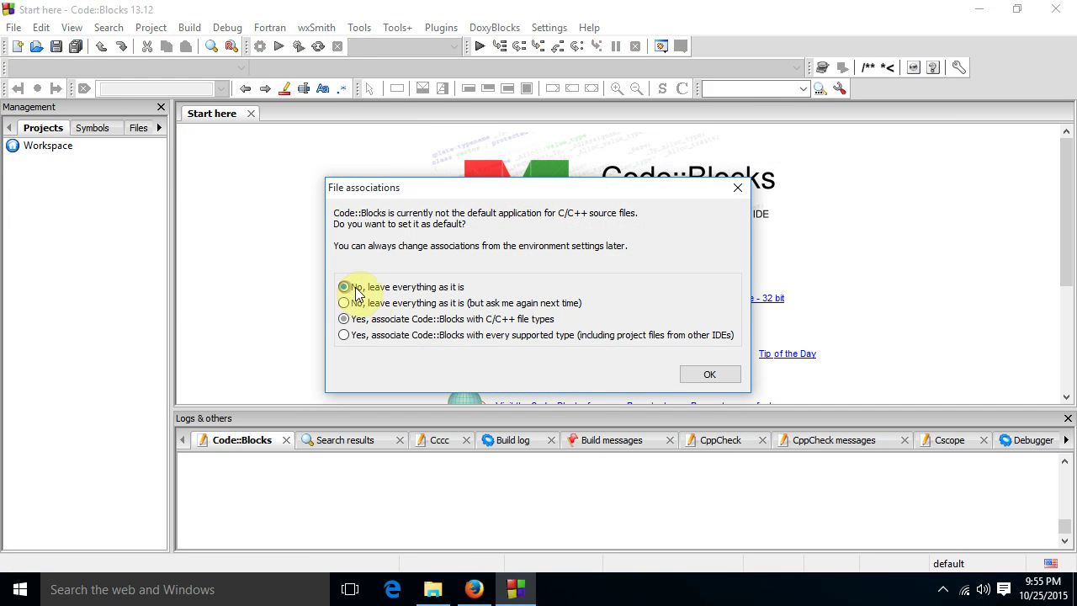
{"action": "left_click", "coordinate": [714, 376]}
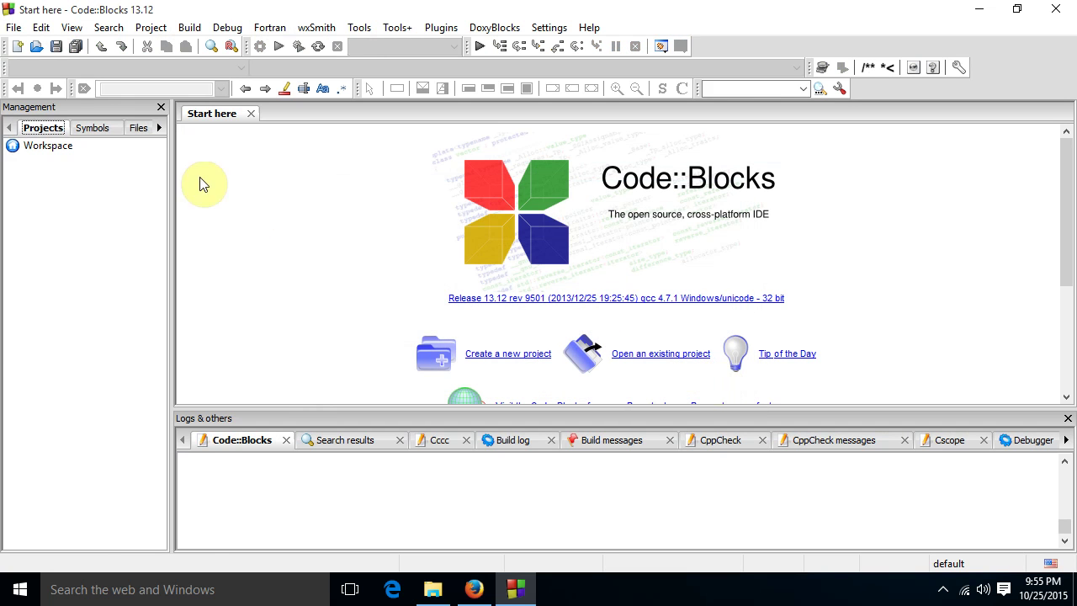
Start a new project from the GLUT project template.
{"action": "left_click", "coordinate": [13, 27]}
{"action": "mouse_move", "coordinate": [34, 45]}
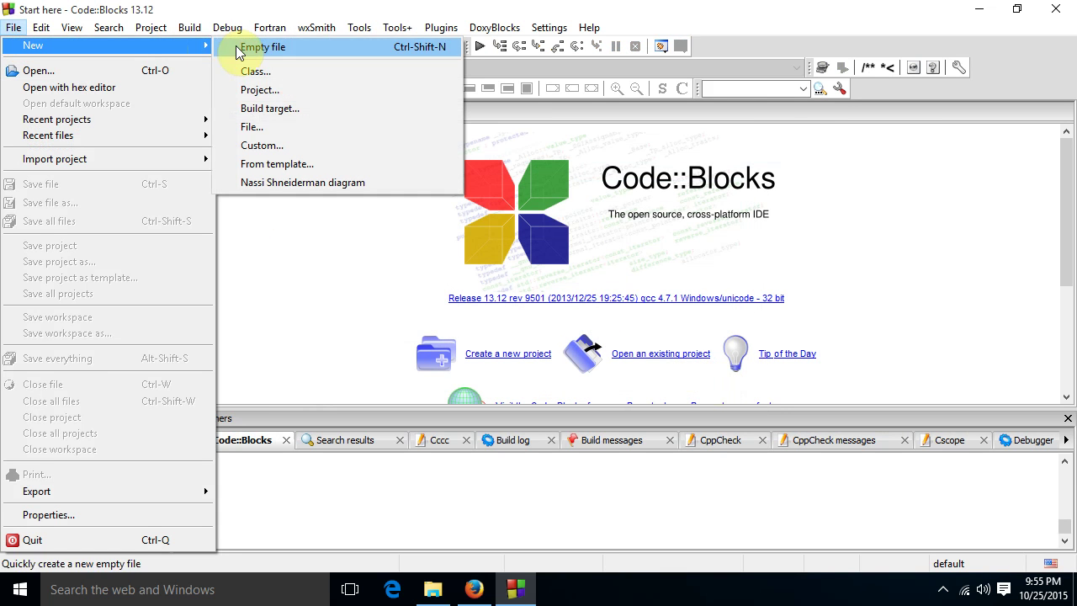
{"action": "left_click", "coordinate": [260, 92]}
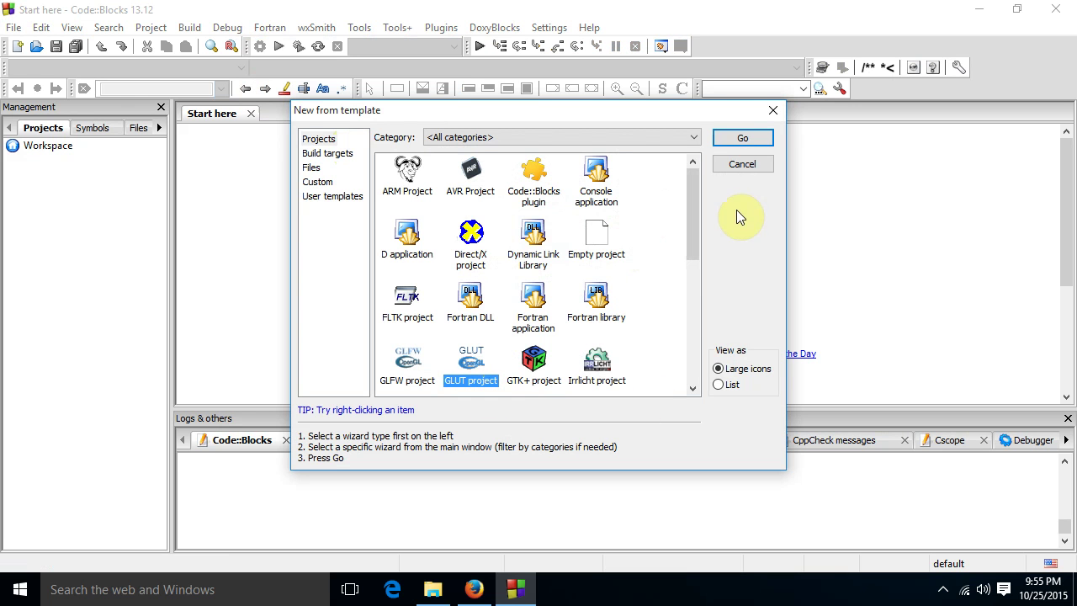
{"action": "left_click", "coordinate": [729, 138]}
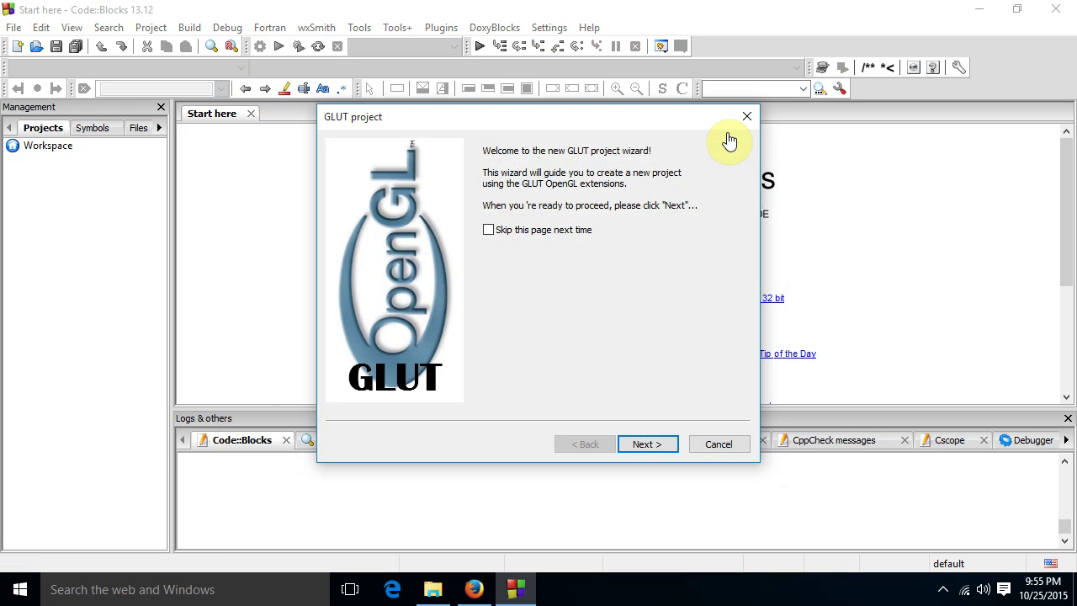
Title the project "OpenGL with freeGLUT" and set the Documents folder as its location.
{"action": "left_click", "coordinate": [661, 451]}
{"action": "type", "text": "OpenGL with freeGLUT"}
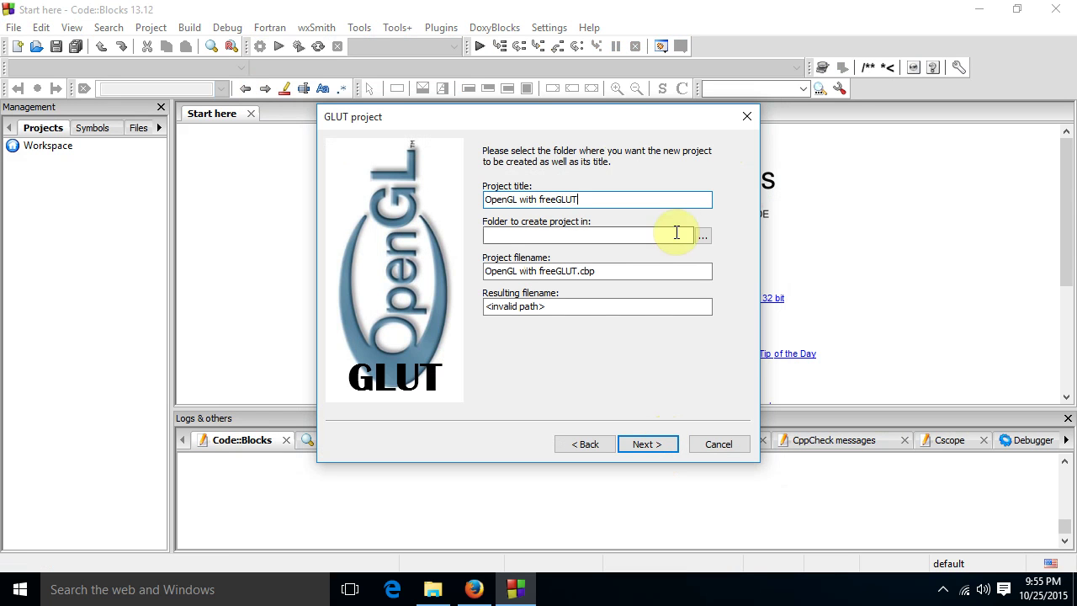
{"action": "left_click", "coordinate": [702, 240]}
{"action": "double_click", "coordinate": [465, 280]}
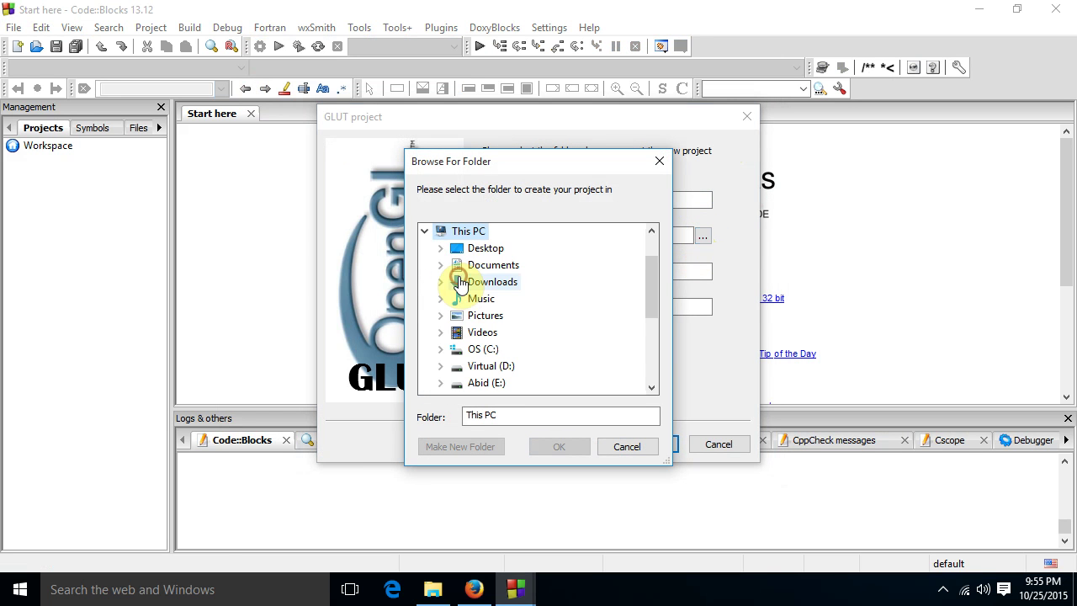
{"action": "double_click", "coordinate": [493, 264]}
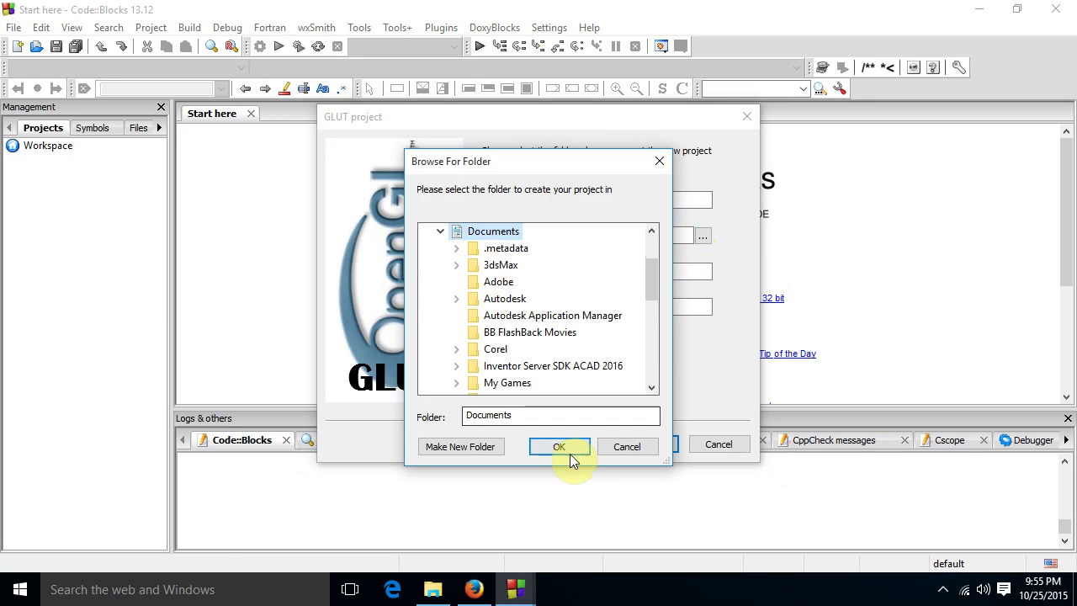
{"action": "left_click", "coordinate": [568, 450]}
{"action": "left_click", "coordinate": [647, 449]}
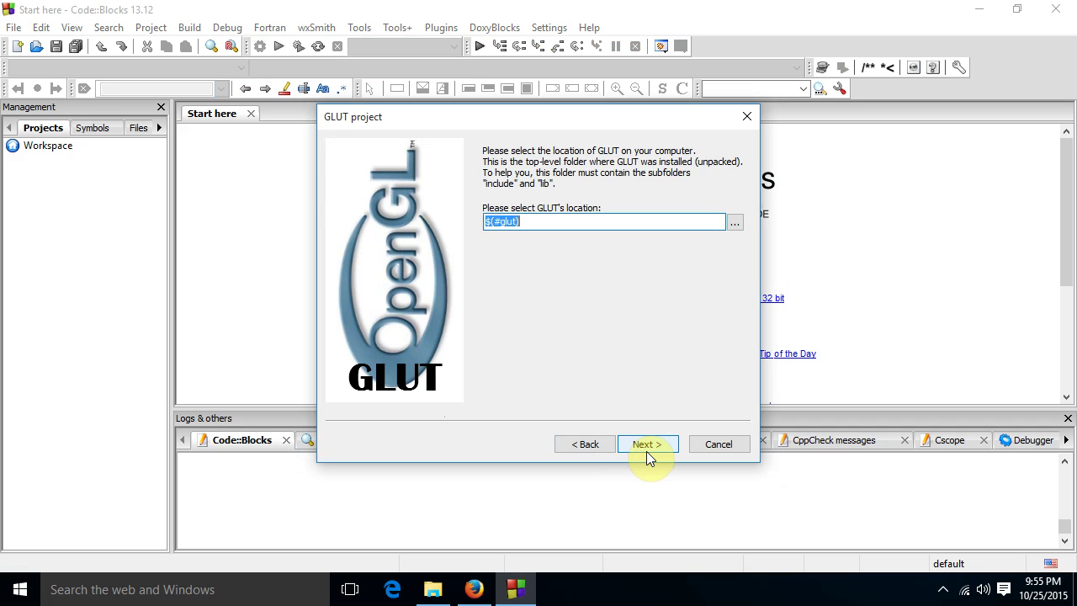
Set GLUT's location to C:\Program Files (x86)\CodeBlocks\MinGW, without saving the empty glut global variable.
{"action": "left_click", "coordinate": [733, 219]}
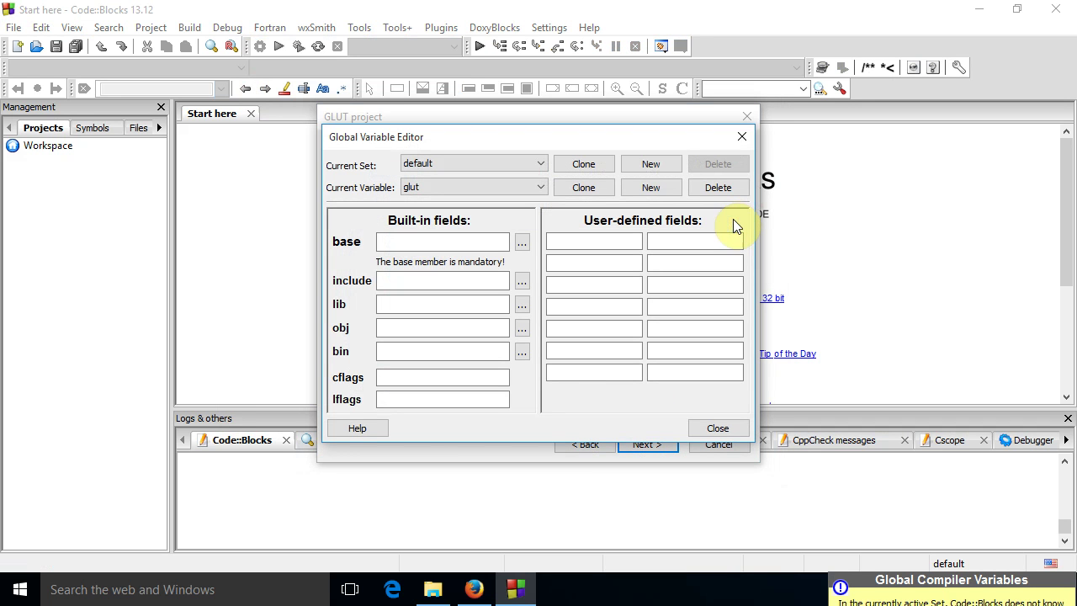
{"action": "left_click", "coordinate": [722, 430]}
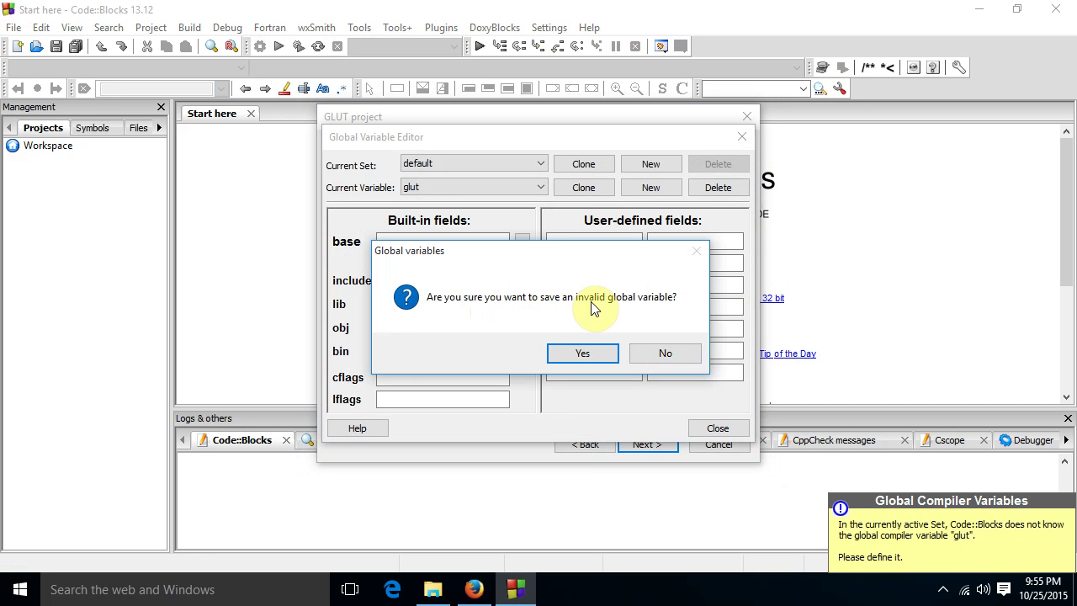
{"action": "left_click", "coordinate": [665, 353]}
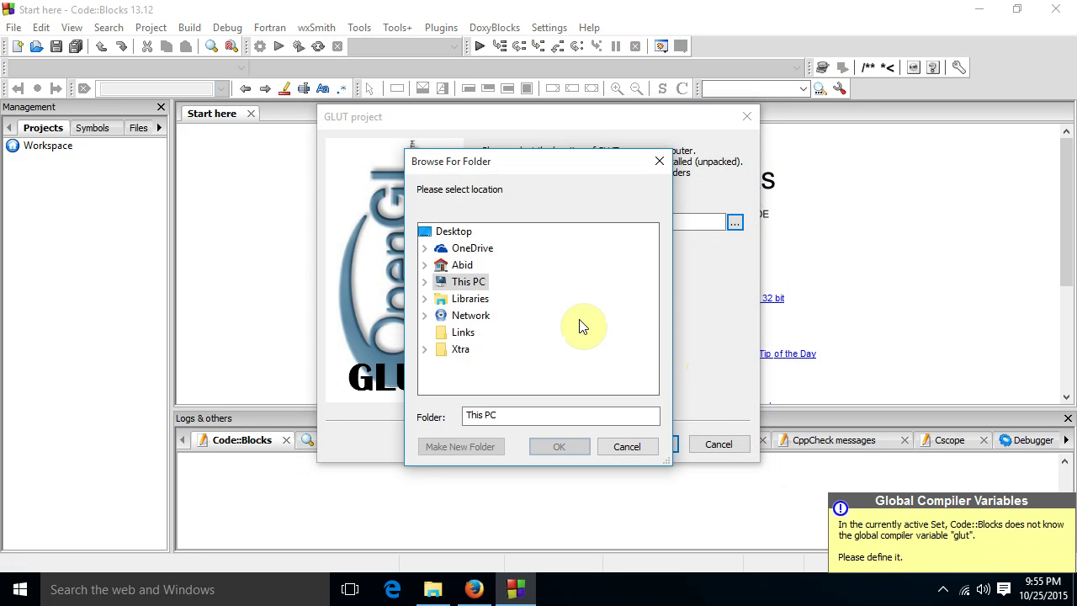
{"action": "double_click", "coordinate": [477, 286]}
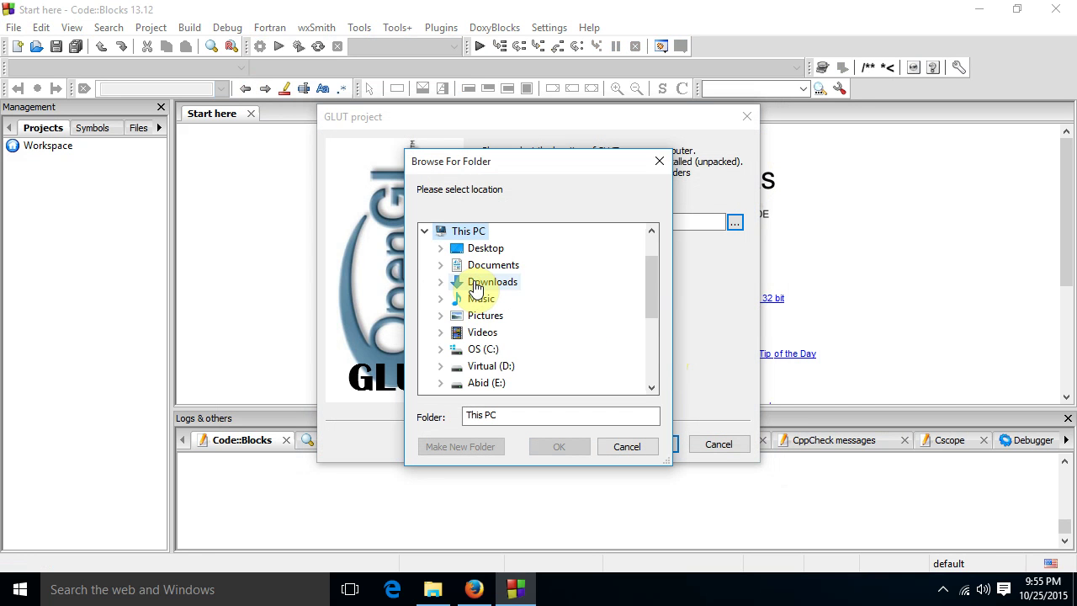
{"action": "double_click", "coordinate": [486, 350]}
{"action": "double_click", "coordinate": [532, 352]}
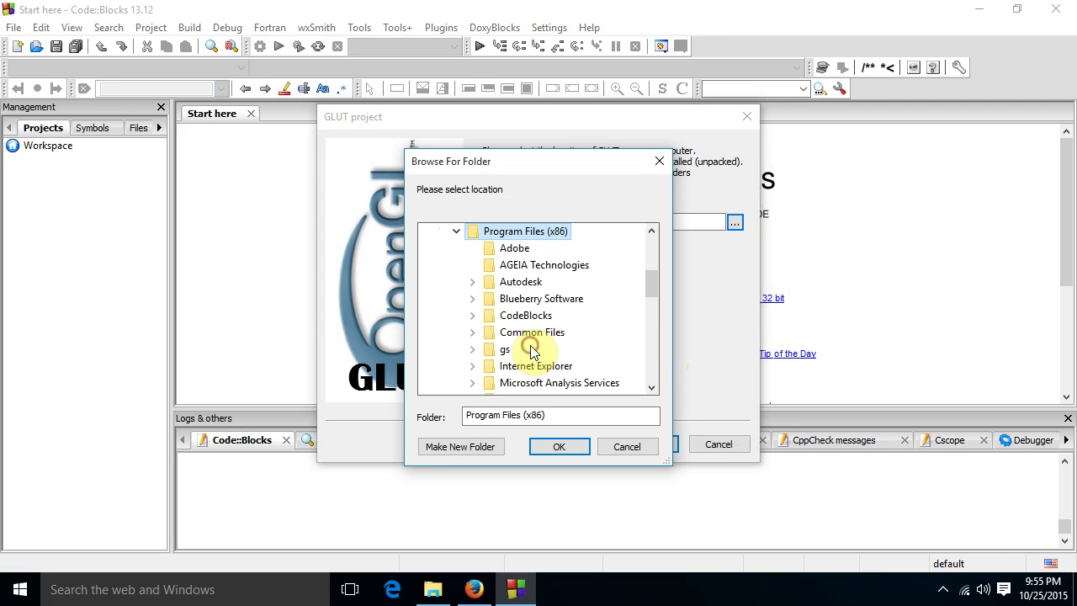
{"action": "double_click", "coordinate": [527, 316]}
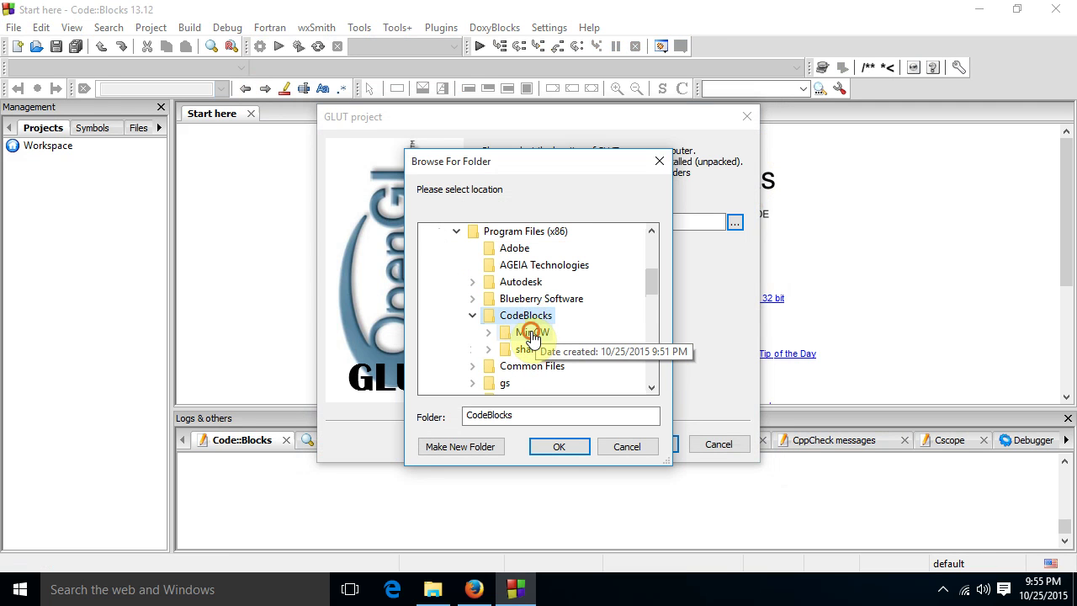
{"action": "double_click", "coordinate": [534, 333]}
{"action": "left_click", "coordinate": [568, 451]}
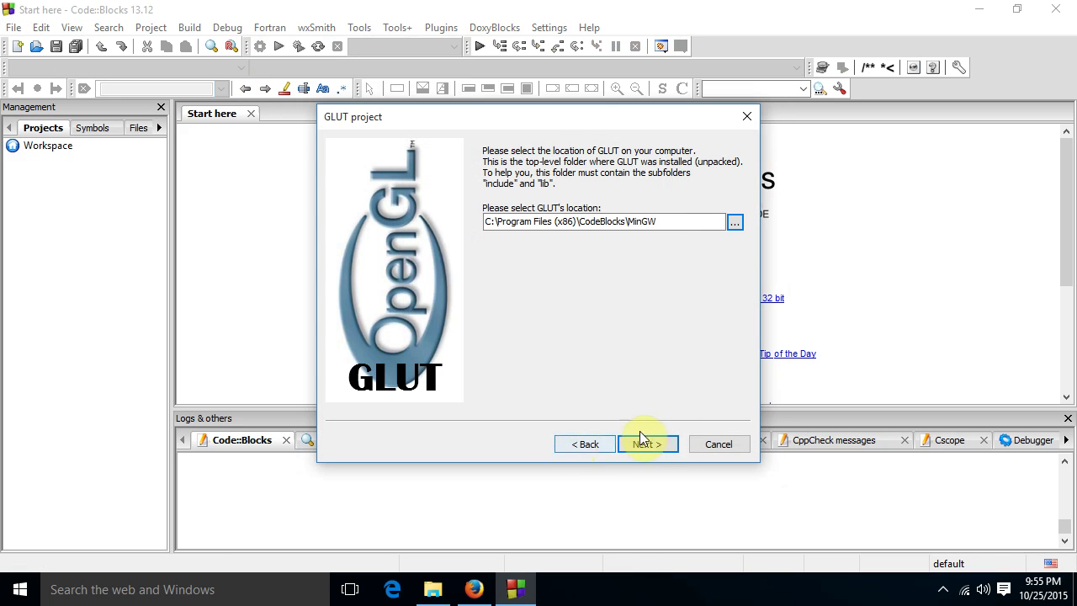
Try to continue the wizard with the MinGW folder as GLUT's location, and cancel the project wizard.
{"action": "left_click", "coordinate": [646, 444]}
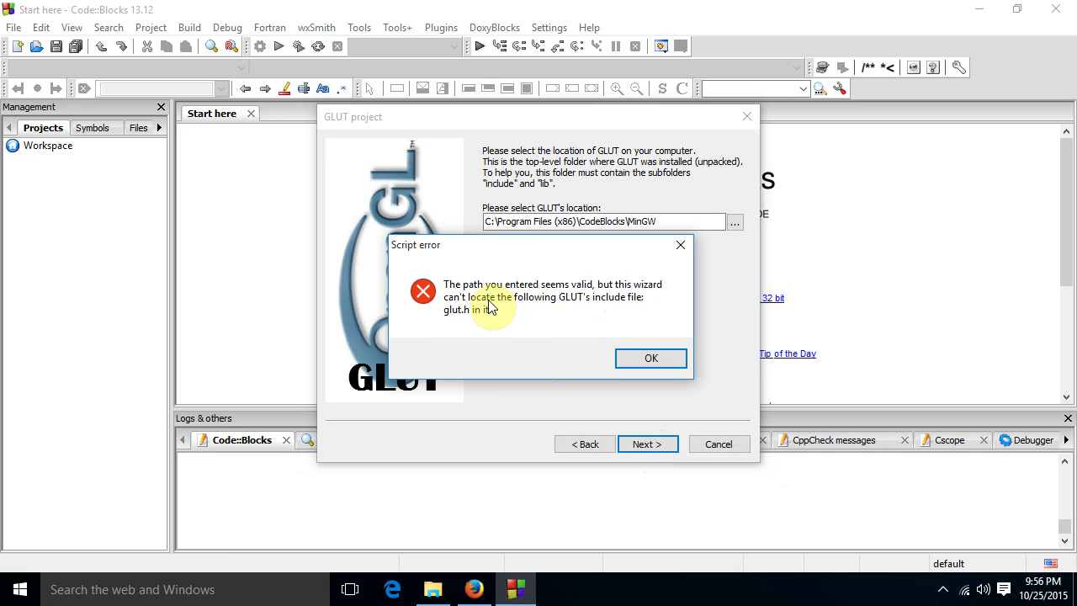
{"action": "left_click", "coordinate": [655, 359]}
{"action": "left_click", "coordinate": [714, 445]}
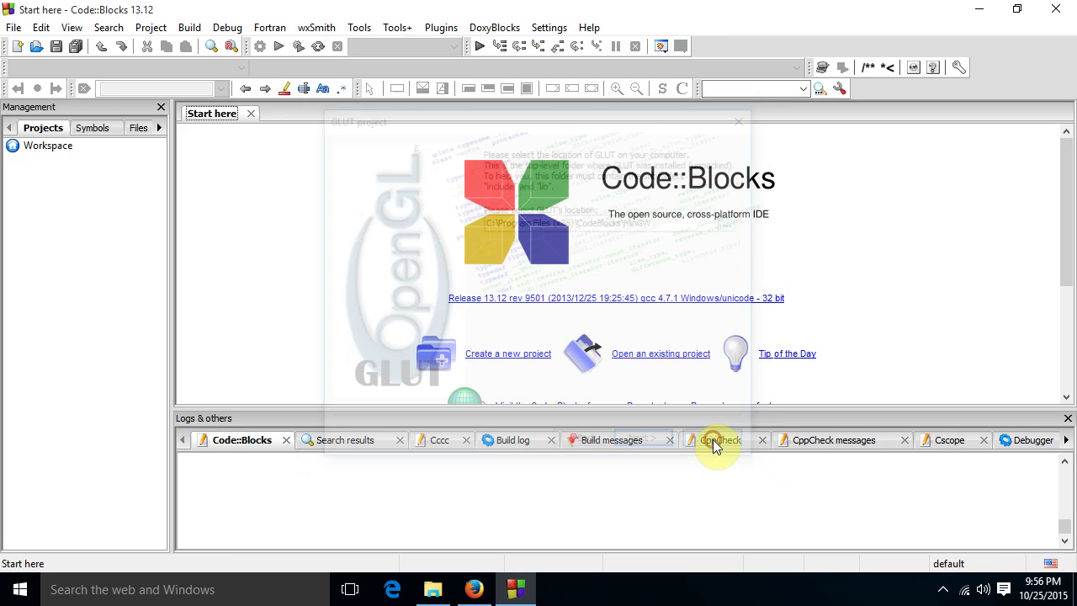
Minimize Code::Blocks, open the Downloads folder in File Explorer and extract the freeglut-MinGW-3.0.0-1.mp archive there with WinRAR.
{"action": "left_click", "coordinate": [985, 9]}
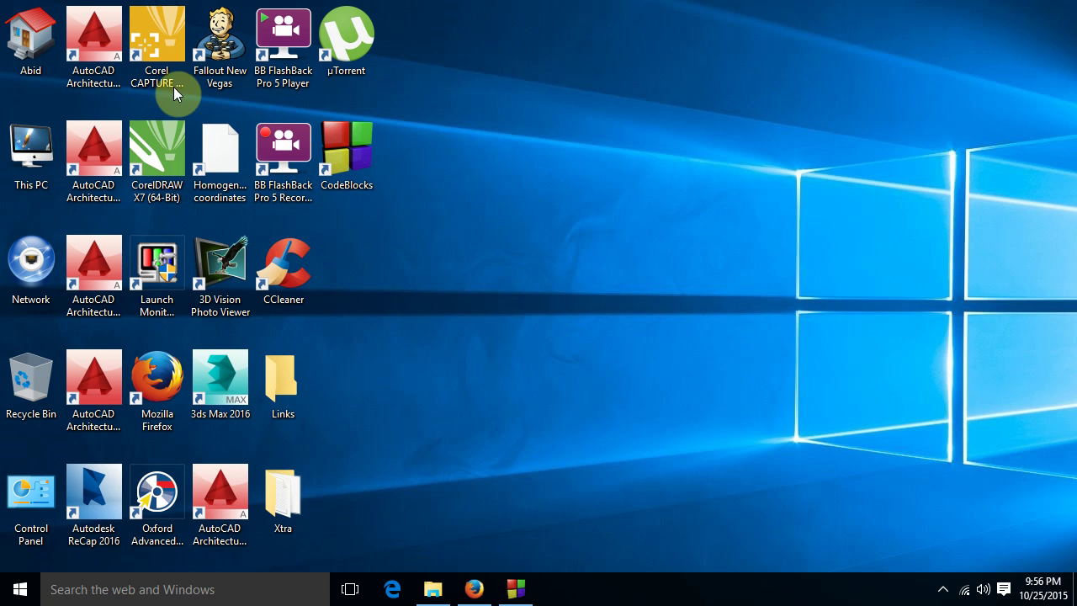
{"action": "double_click", "coordinate": [29, 139]}
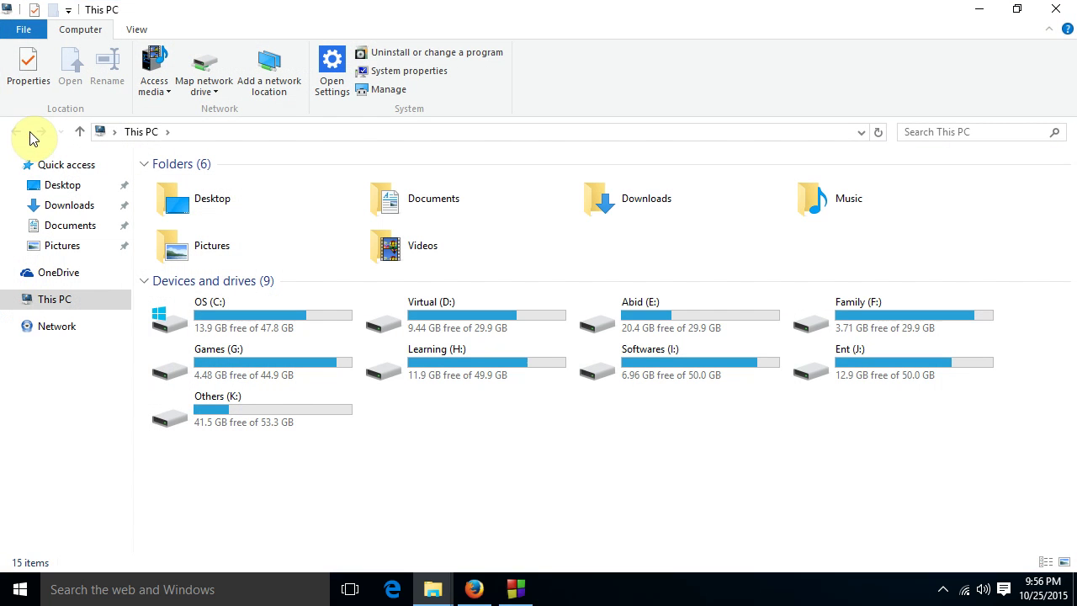
{"action": "left_click", "coordinate": [636, 207]}
{"action": "double_click", "coordinate": [636, 204]}
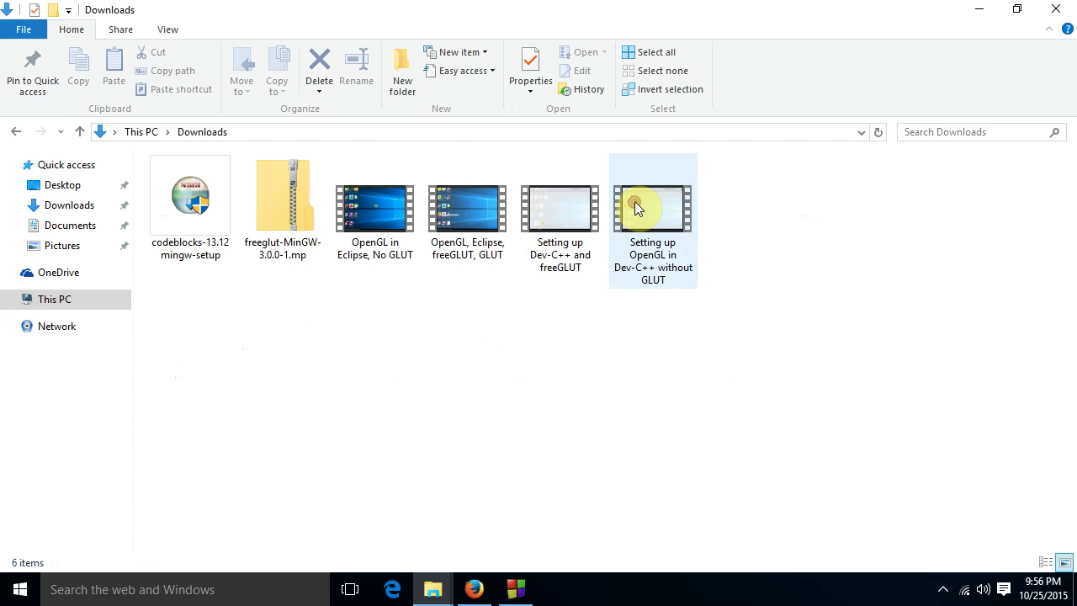
{"action": "right_click", "coordinate": [263, 223]}
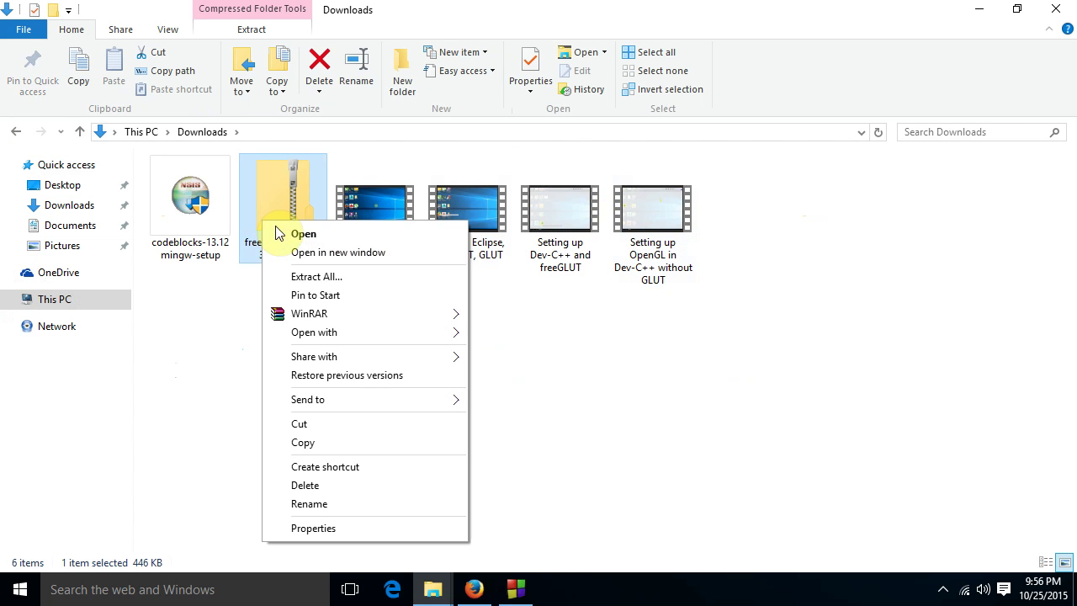
{"action": "mouse_move", "coordinate": [328, 320]}
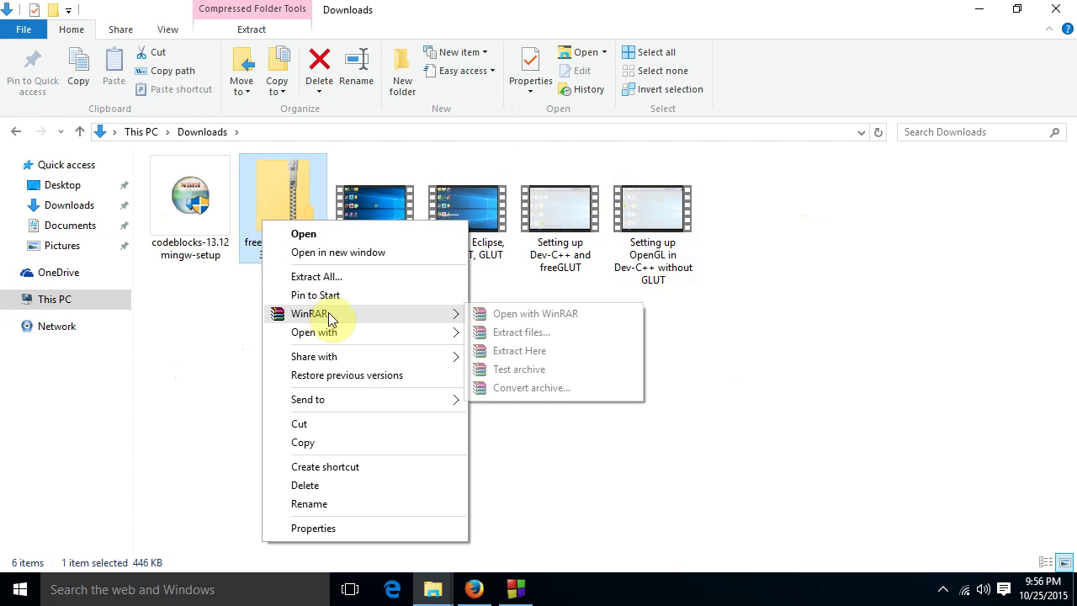
{"action": "left_click", "coordinate": [521, 351]}
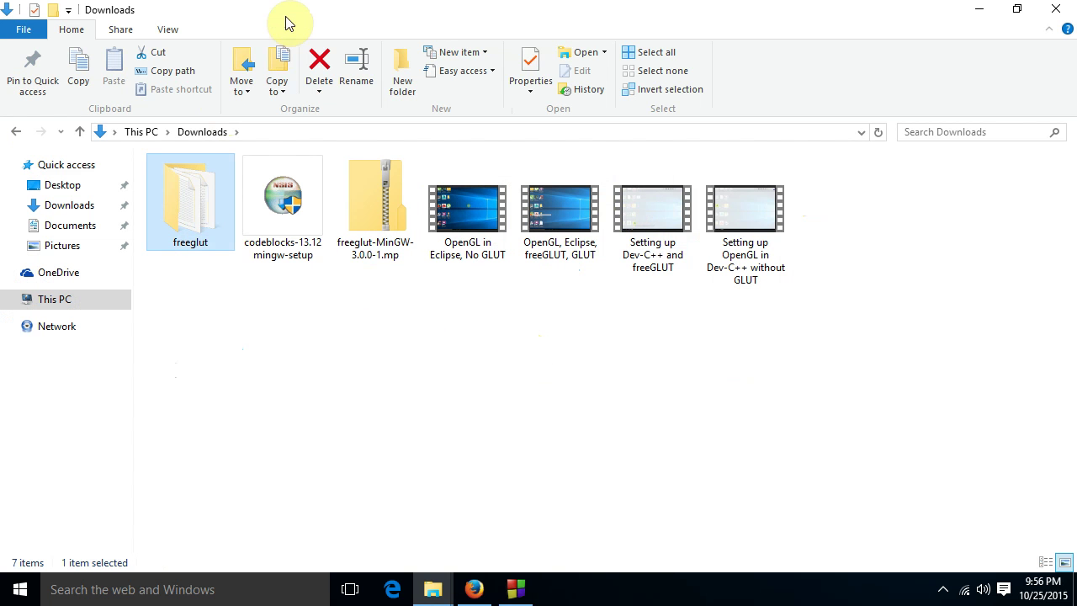
Open a second File Explorer window and arrange it side by side with the Downloads window.
{"action": "left_click_drag", "start_coordinate": [286, 22], "coordinate": [1071, 51]}
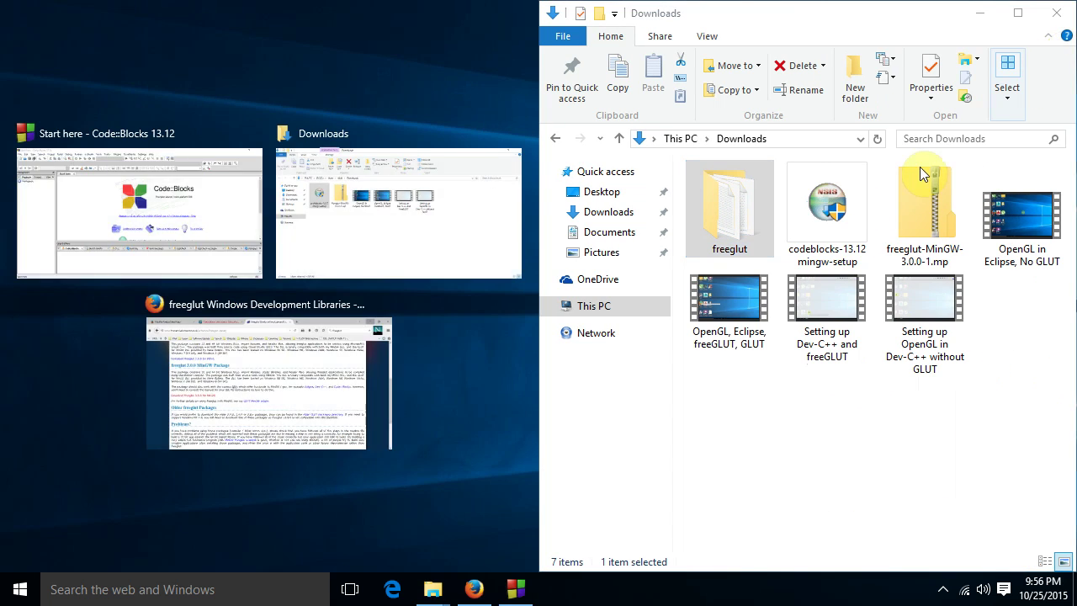
{"action": "left_click", "coordinate": [432, 66]}
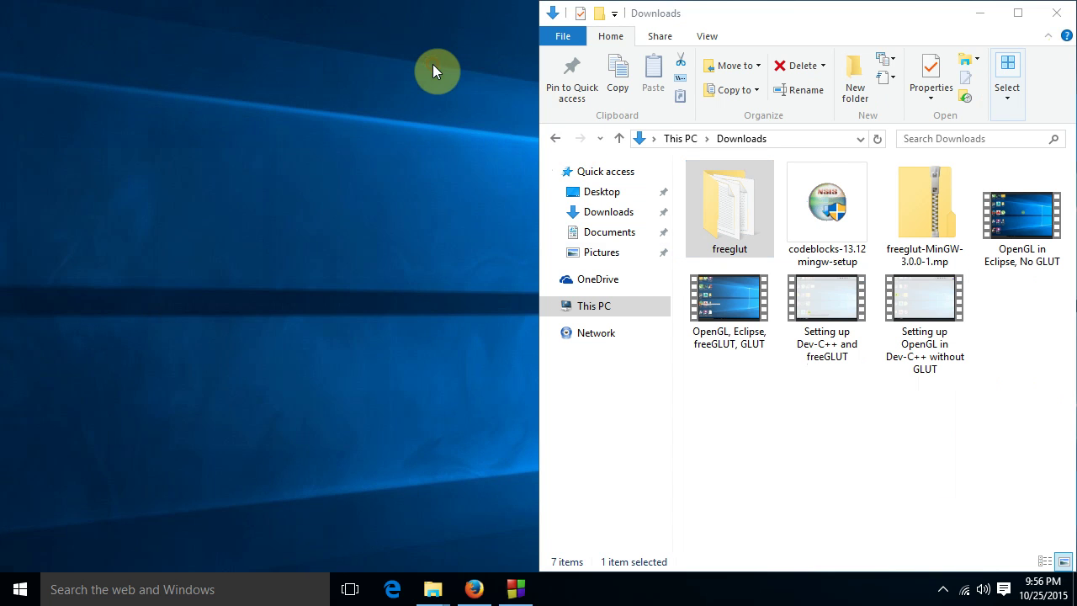
{"action": "key", "text": "super+e"}
{"action": "left_click_drag", "start_coordinate": [424, 63], "coordinate": [8, 50]}
In the second File Explorer window, go to C:\Program Files (x86)\CodeBlocks\MinGW\include\GL.
{"action": "left_click_drag", "start_coordinate": [526, 350], "coordinate": [529, 473]}
{"action": "double_click", "coordinate": [204, 311]}
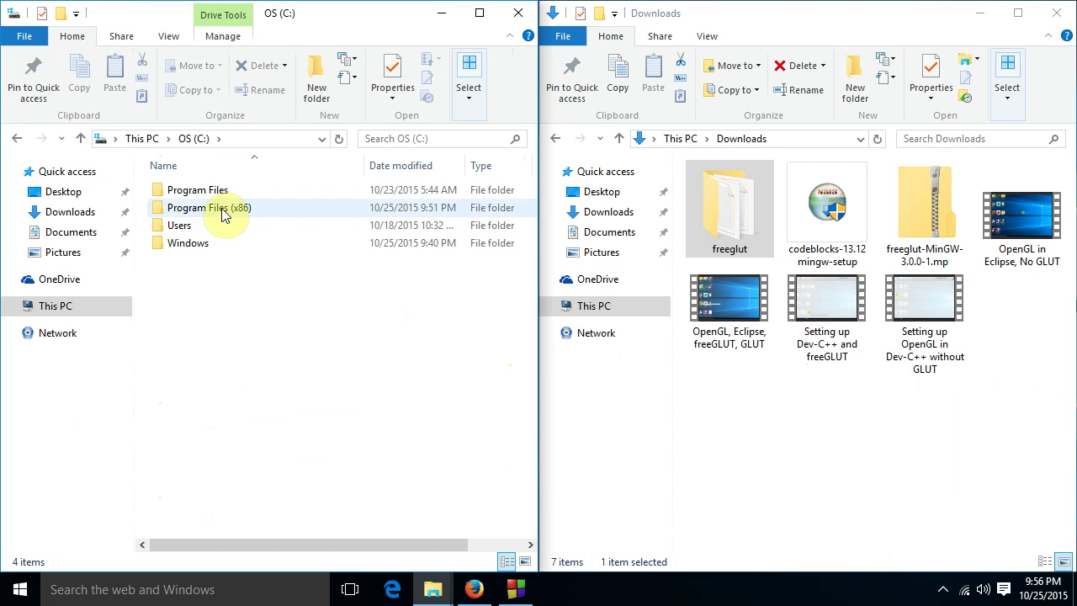
{"action": "double_click", "coordinate": [224, 214]}
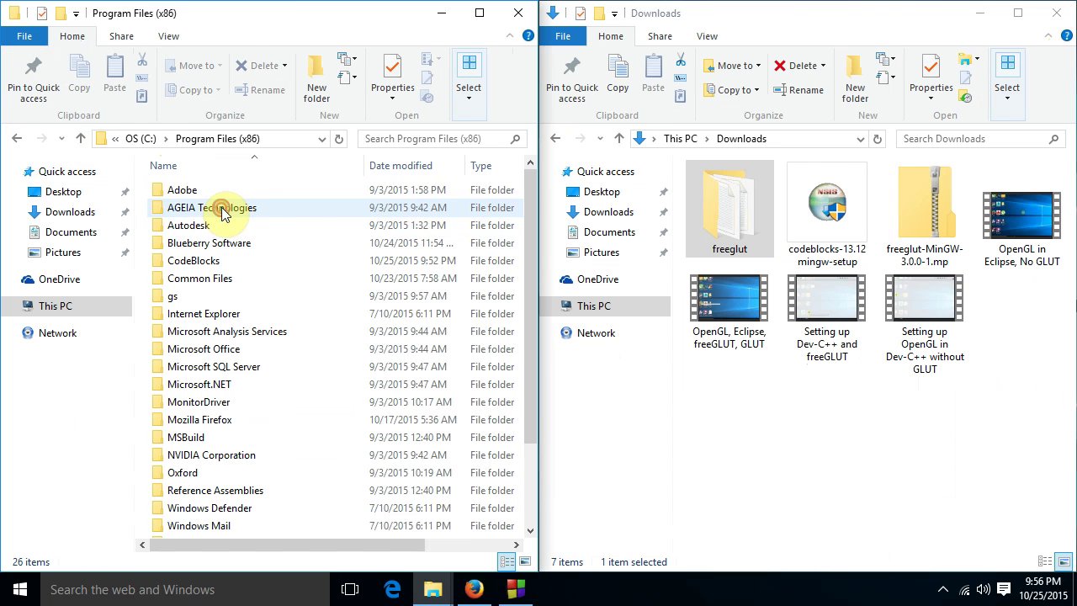
{"action": "double_click", "coordinate": [206, 264]}
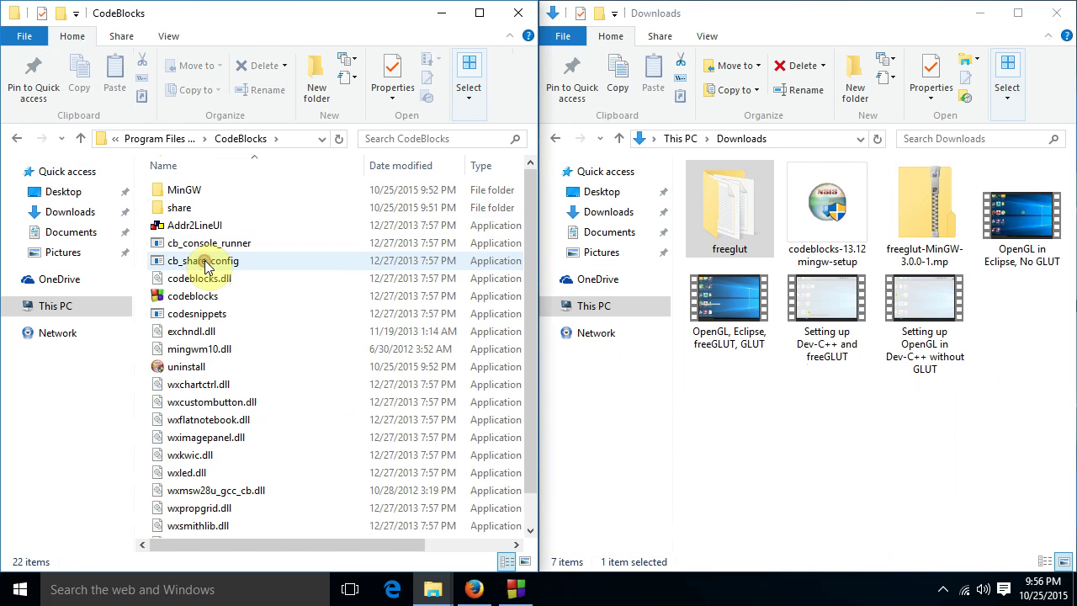
{"action": "double_click", "coordinate": [187, 192]}
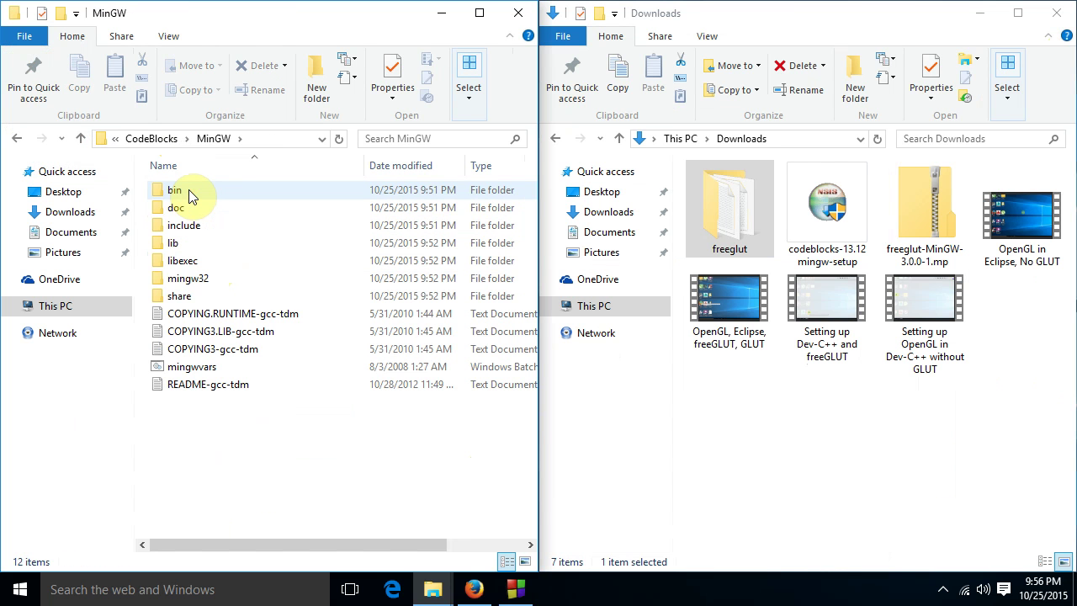
{"action": "double_click", "coordinate": [187, 225]}
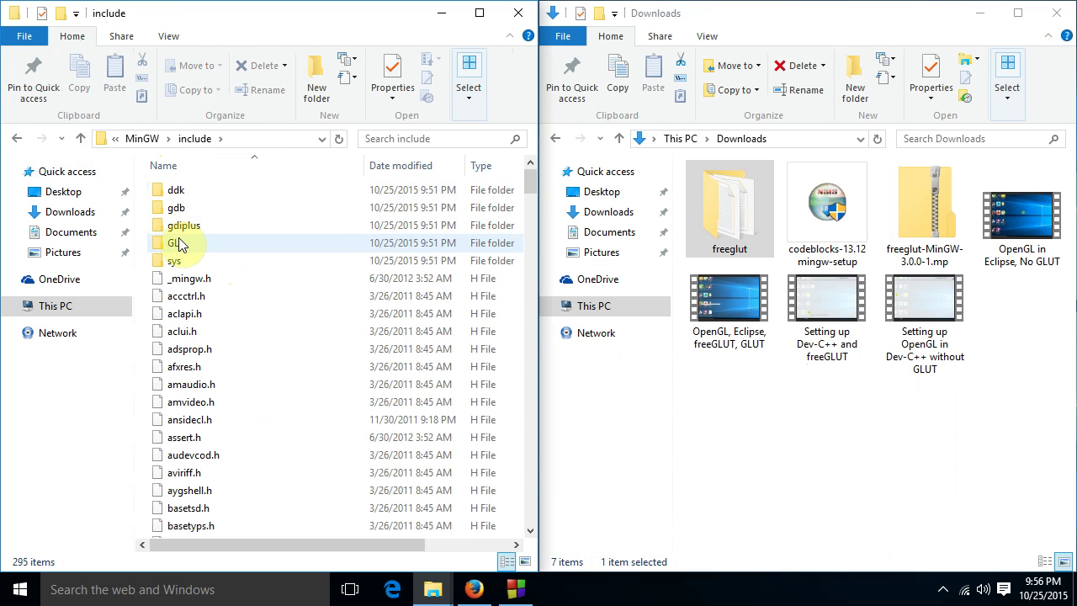
{"action": "double_click", "coordinate": [178, 242]}
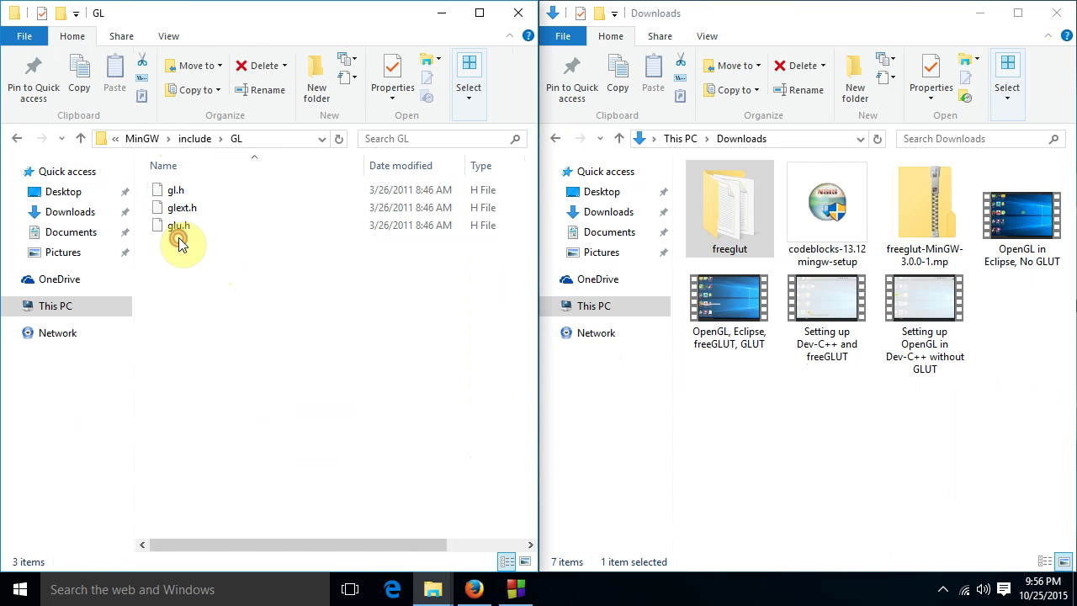
Open include\GL inside the extracted freeglut folder and copy freeglut.h, freeglut_ext.h, freeglut_std.h and glut.h.
{"action": "double_click", "coordinate": [723, 221]}
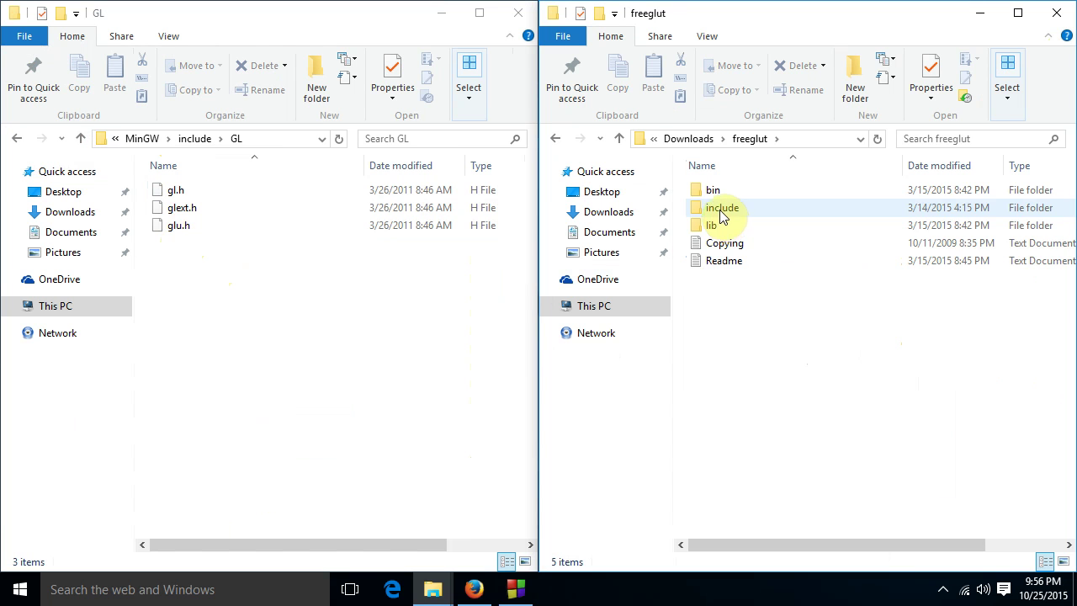
{"action": "double_click", "coordinate": [720, 212]}
{"action": "double_click", "coordinate": [715, 193]}
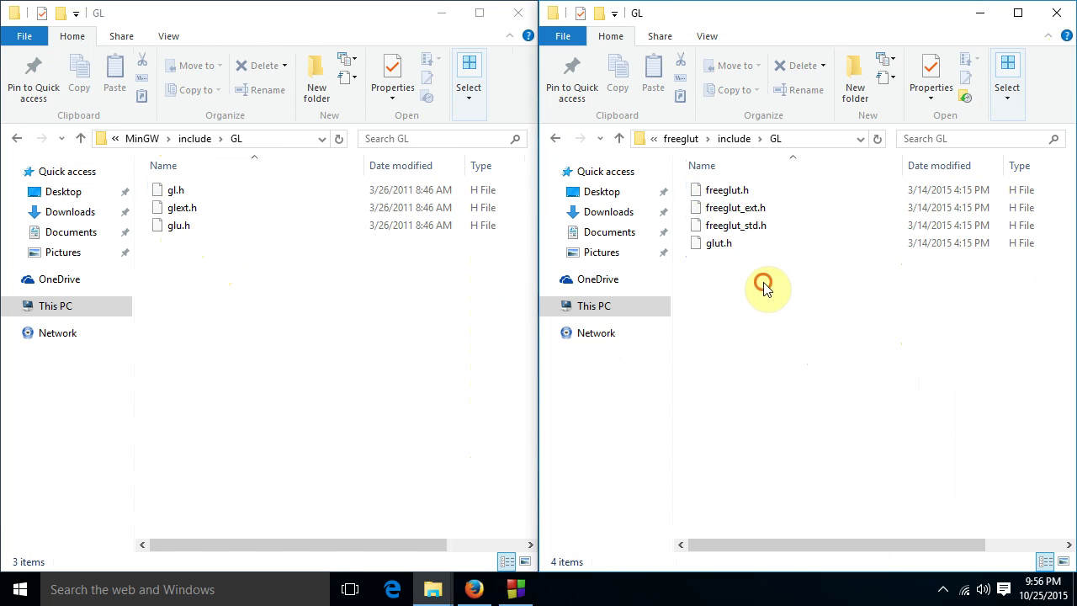
{"action": "left_click_drag", "start_coordinate": [764, 288], "coordinate": [715, 192]}
{"action": "right_click", "coordinate": [715, 193]}
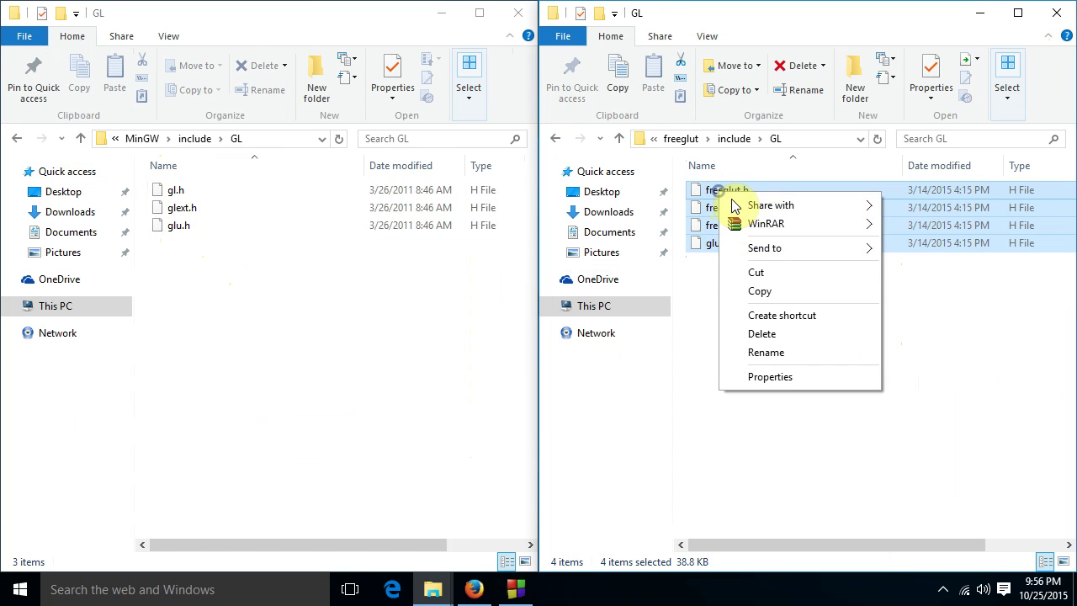
{"action": "left_click", "coordinate": [762, 291]}
Paste the four header files into MinGW\include\GL, granting administrator permission for all current items.
{"action": "left_click", "coordinate": [229, 282]}
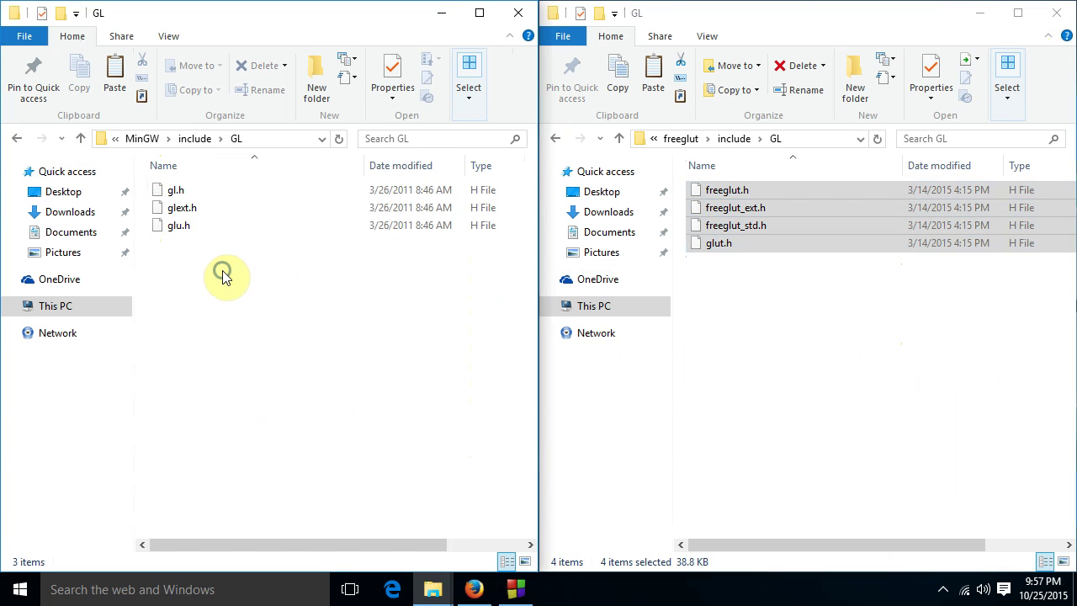
{"action": "right_click", "coordinate": [225, 278]}
{"action": "left_click", "coordinate": [277, 389]}
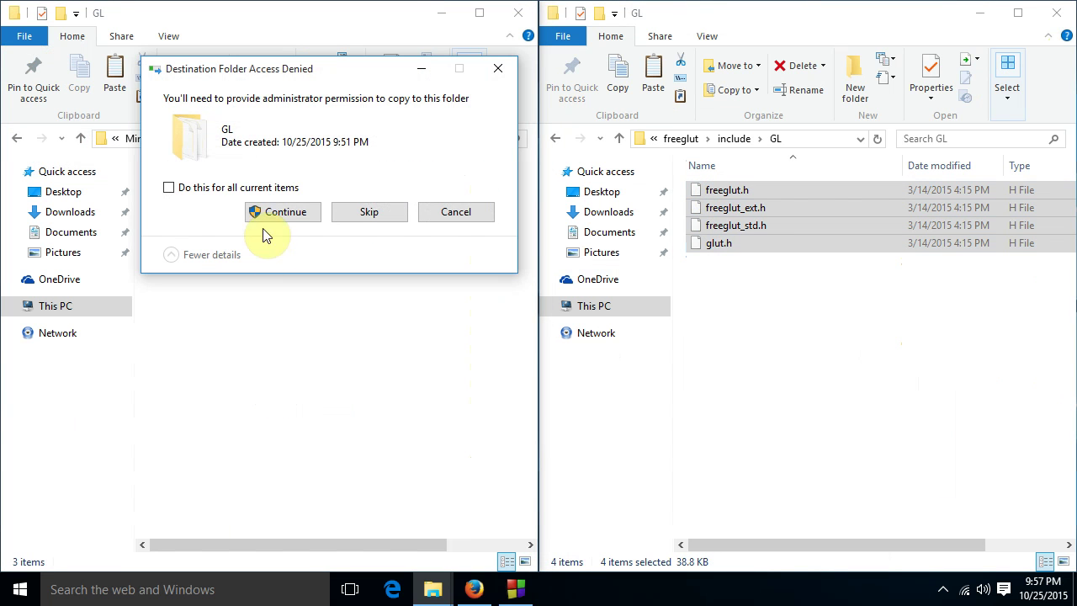
{"action": "left_click", "coordinate": [185, 190]}
{"action": "left_click", "coordinate": [285, 214]}
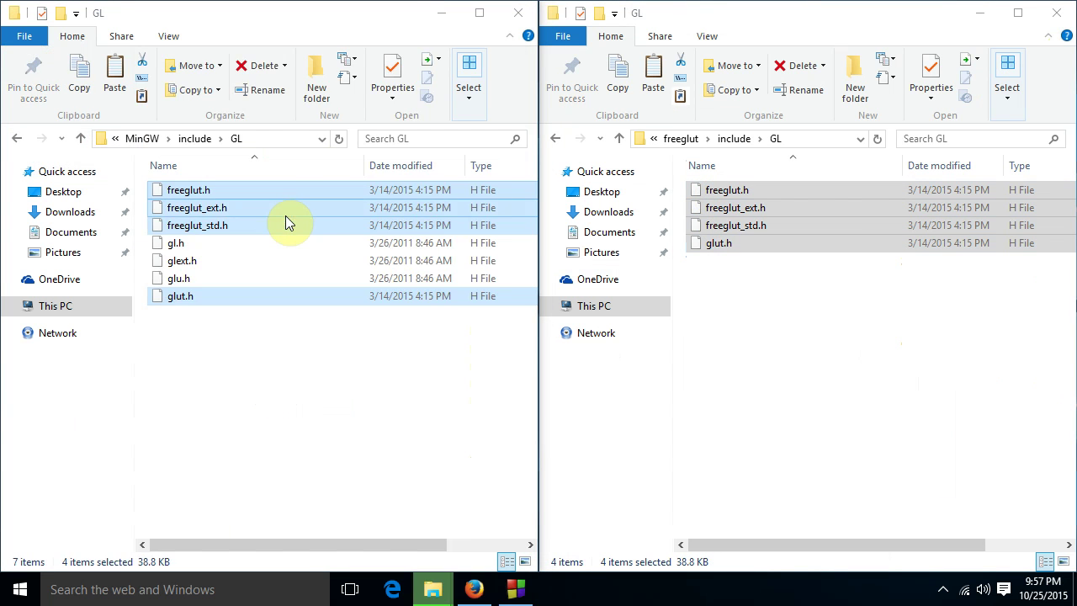
Go to the lib folder of the extracted freeglut folder and copy libfreeglut.a and libfreeglut_static.a.
{"action": "left_click", "coordinate": [712, 155]}
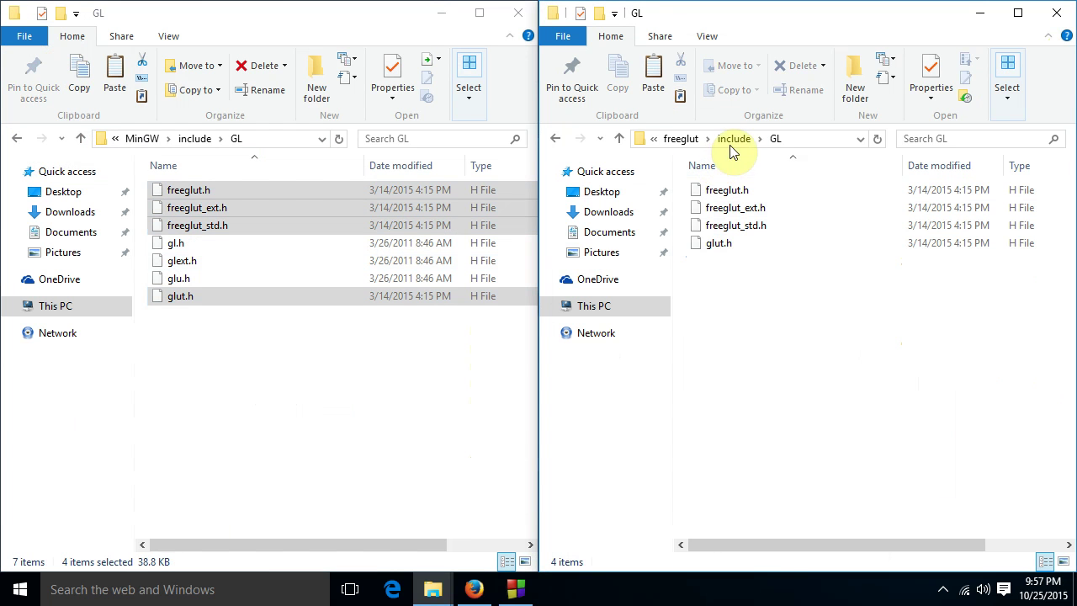
{"action": "left_click", "coordinate": [622, 138]}
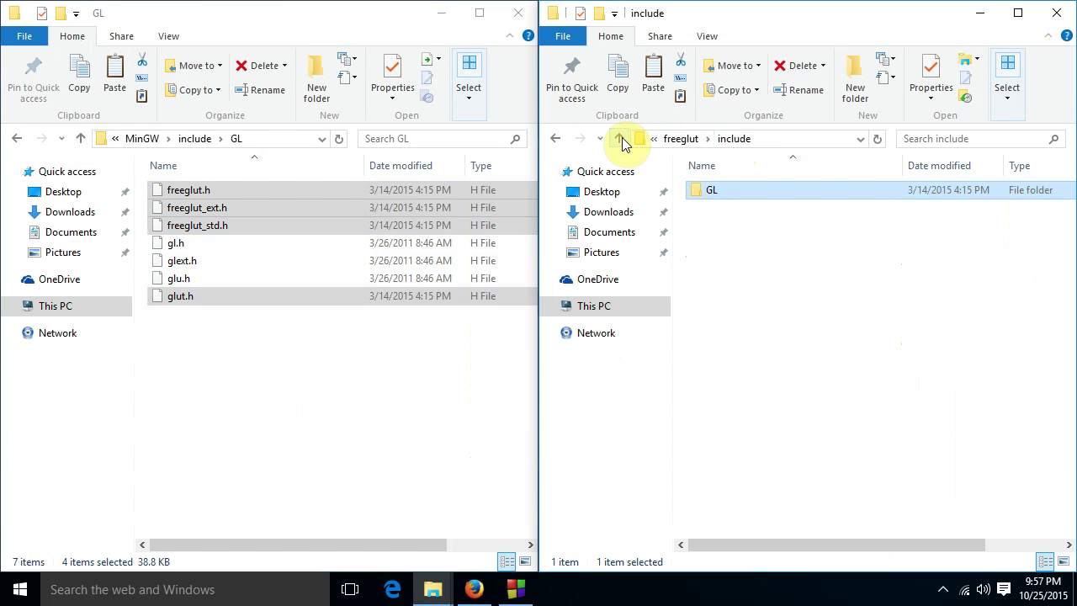
{"action": "left_click", "coordinate": [622, 137]}
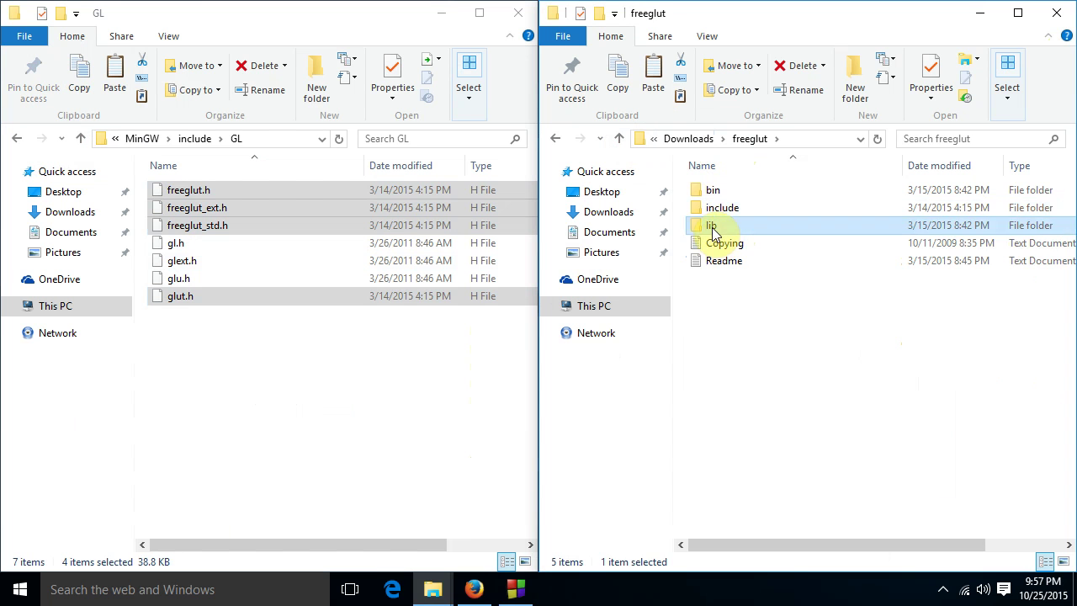
{"action": "double_click", "coordinate": [712, 226]}
{"action": "left_click_drag", "start_coordinate": [734, 254], "coordinate": [723, 212]}
{"action": "right_click", "coordinate": [726, 221]}
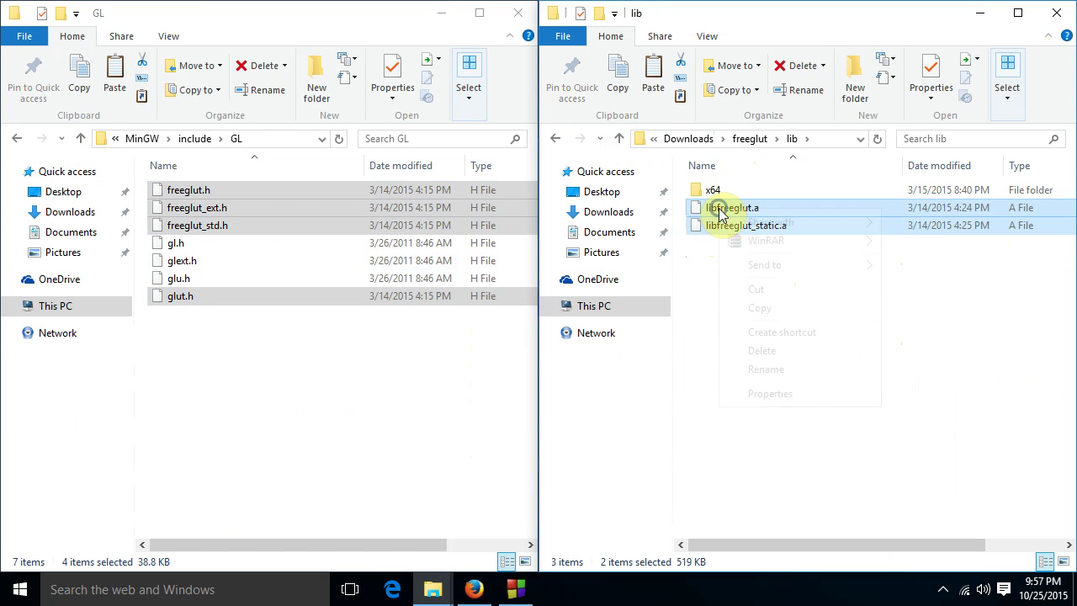
{"action": "left_click", "coordinate": [765, 306]}
Paste the two library files into CodeBlocks\MinGW\lib, granting administrator permission.
{"action": "left_click", "coordinate": [372, 365]}
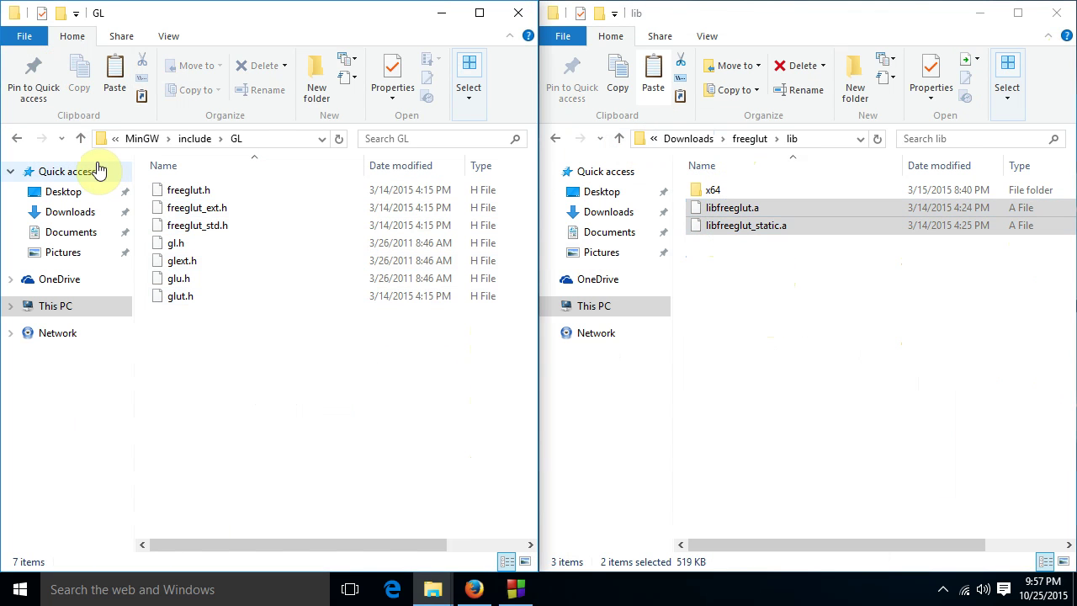
{"action": "left_click", "coordinate": [81, 138]}
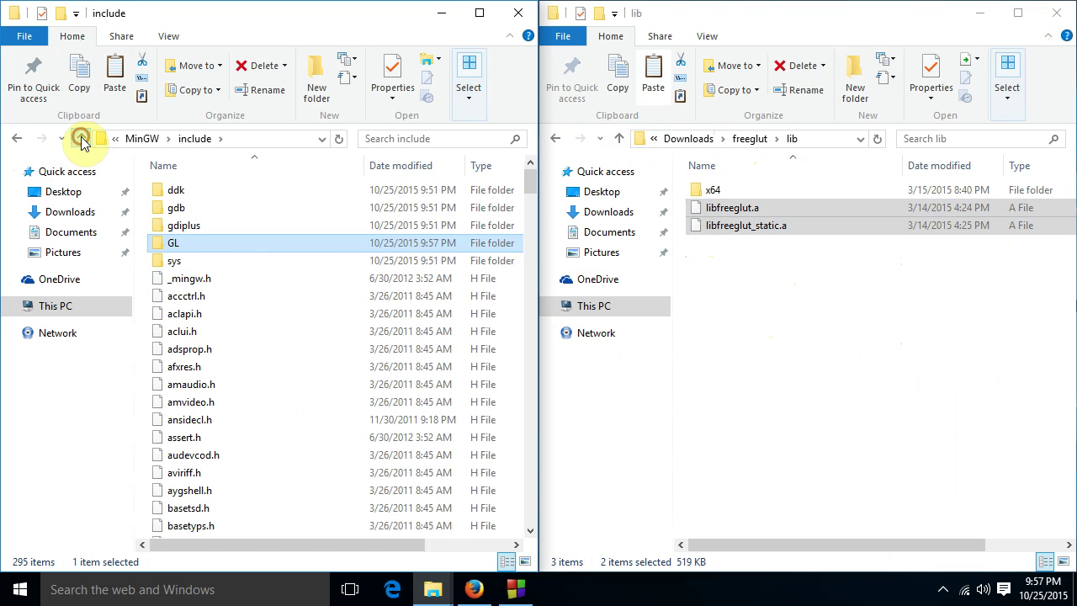
{"action": "left_click", "coordinate": [81, 138]}
{"action": "double_click", "coordinate": [174, 243]}
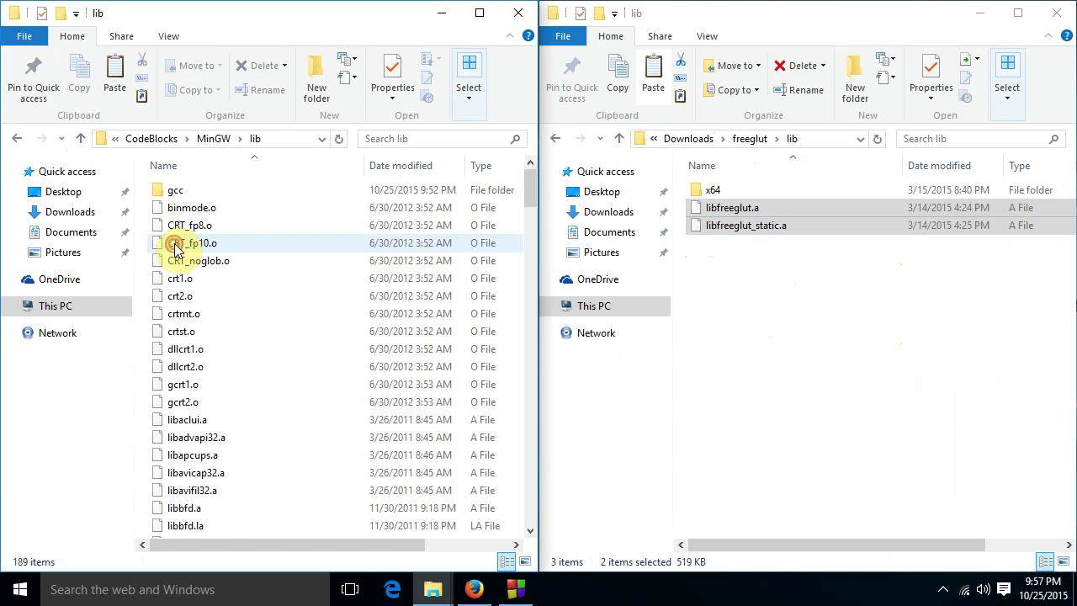
{"action": "right_click", "coordinate": [274, 282]}
{"action": "left_click", "coordinate": [328, 393]}
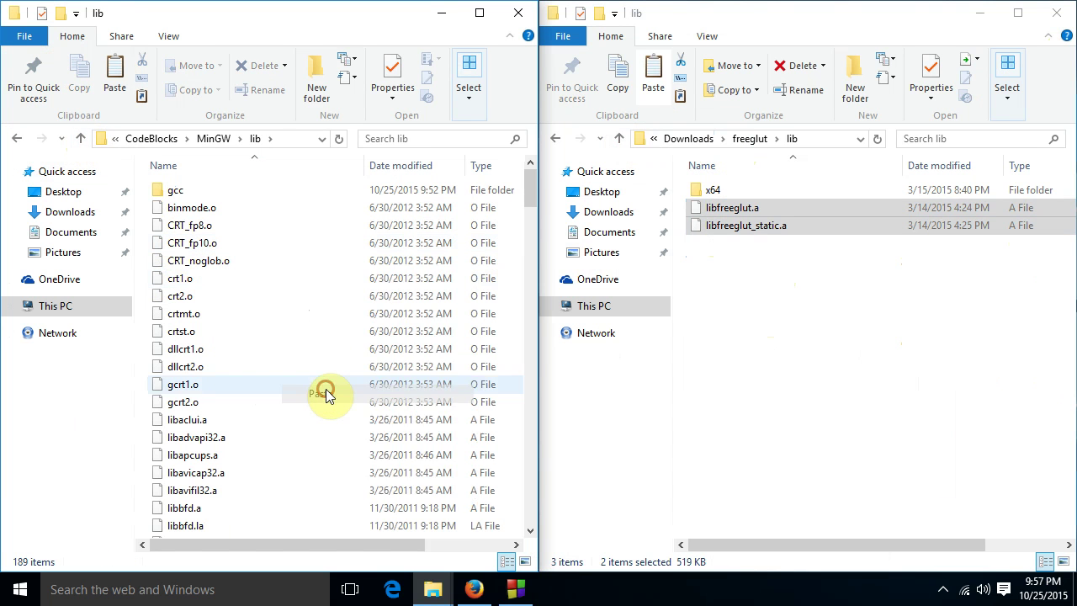
{"action": "left_click", "coordinate": [446, 214]}
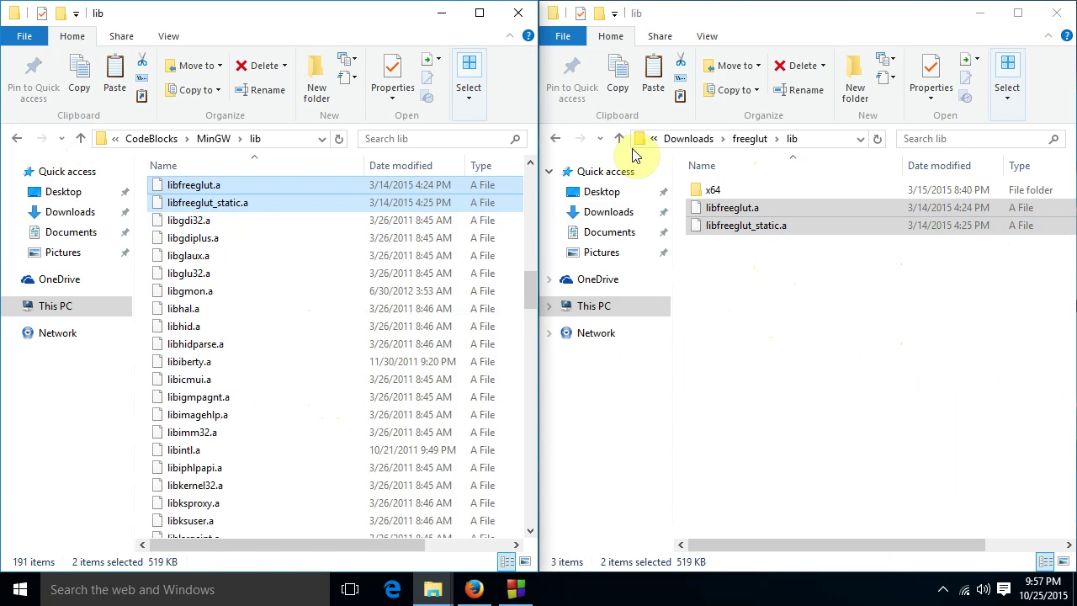
Go to the bin folder of the extracted freeglut folder and copy freeglut.dll.
{"action": "left_click", "coordinate": [619, 139]}
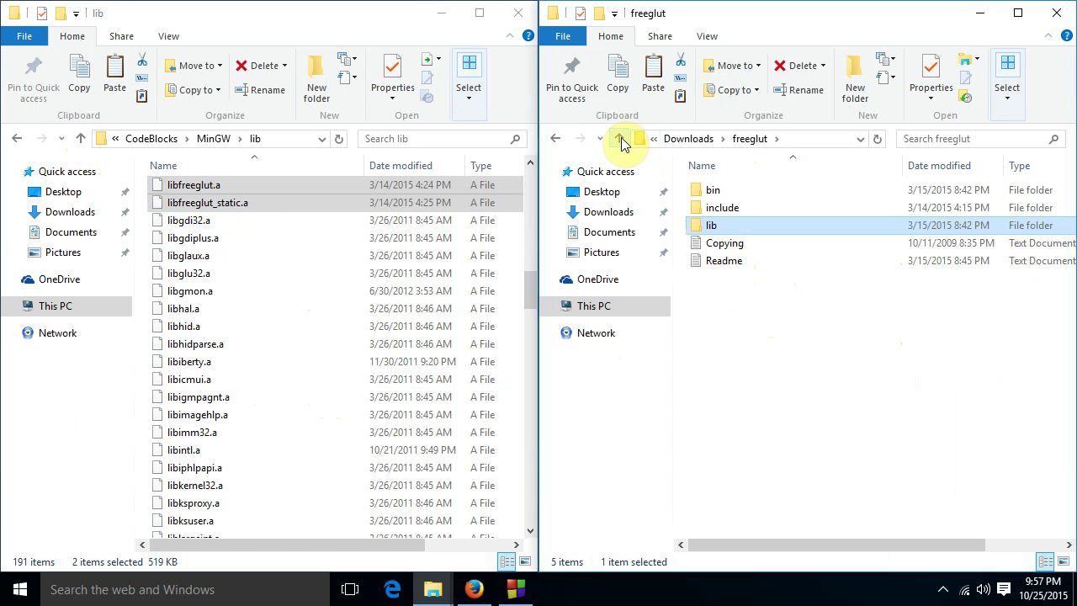
{"action": "double_click", "coordinate": [713, 191]}
{"action": "left_click", "coordinate": [728, 215]}
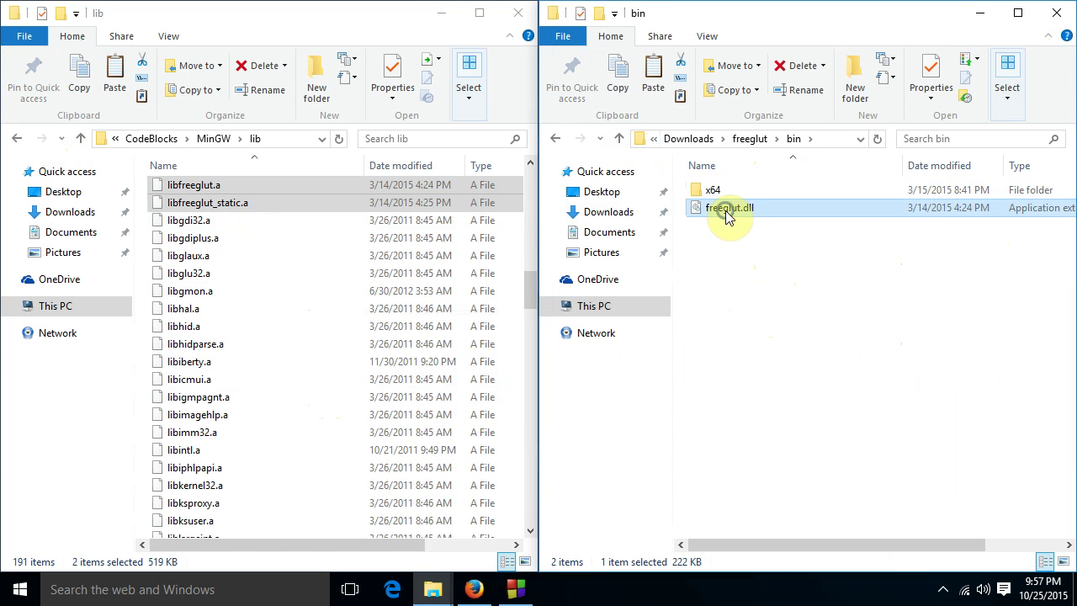
{"action": "right_click", "coordinate": [728, 215]}
{"action": "left_click", "coordinate": [729, 351]}
In the File Explorer window showing MinGW\lib, go up to the C: drive and open its Windows folder.
{"action": "left_click", "coordinate": [100, 143]}
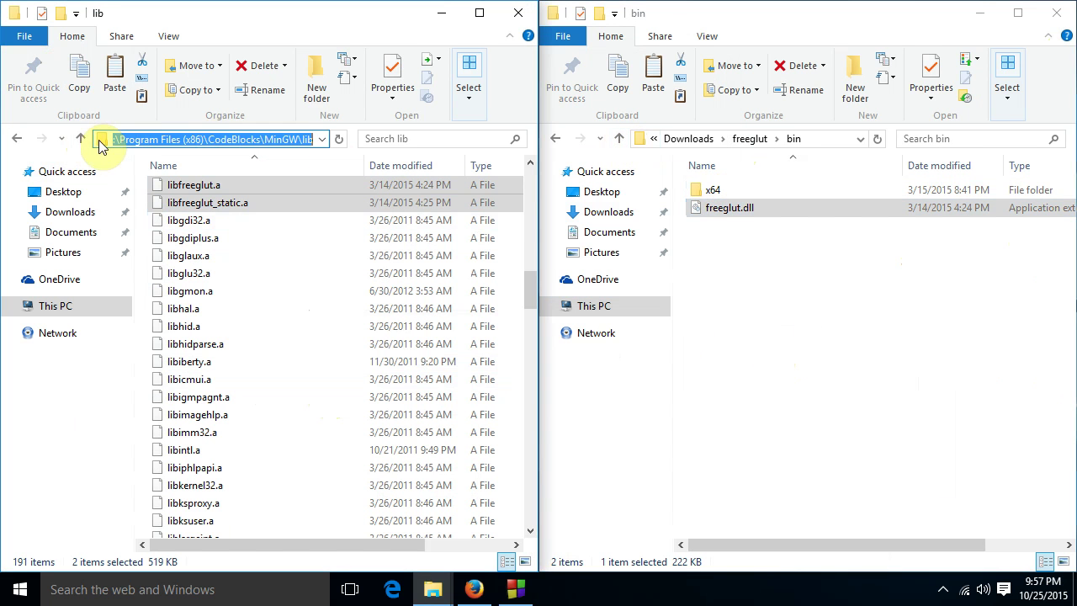
{"action": "left_click", "coordinate": [81, 139]}
{"action": "left_click", "coordinate": [81, 139]}
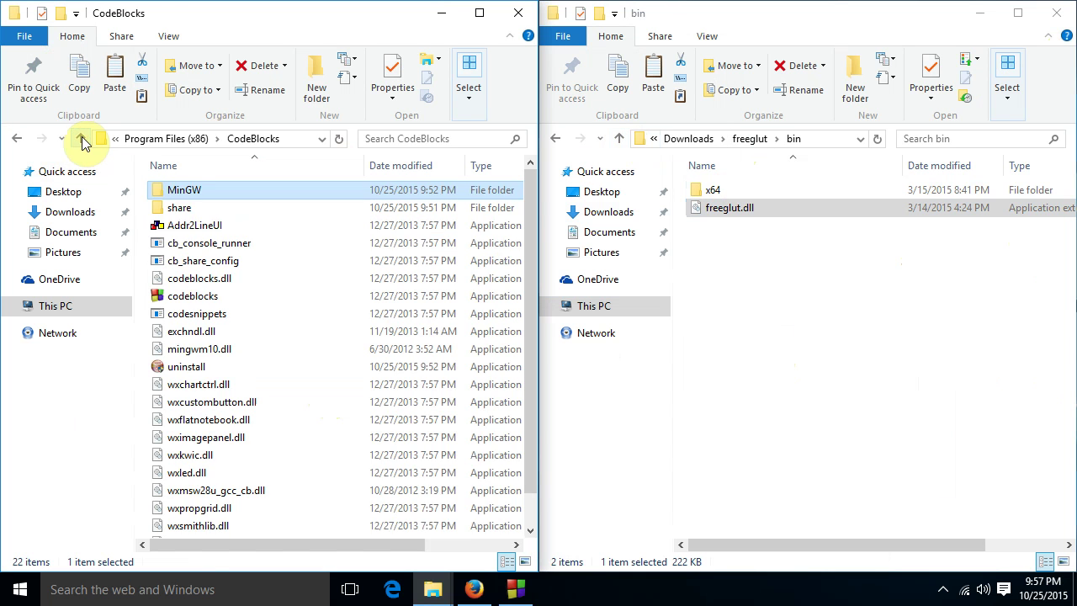
{"action": "left_click", "coordinate": [81, 138]}
{"action": "left_click", "coordinate": [82, 139]}
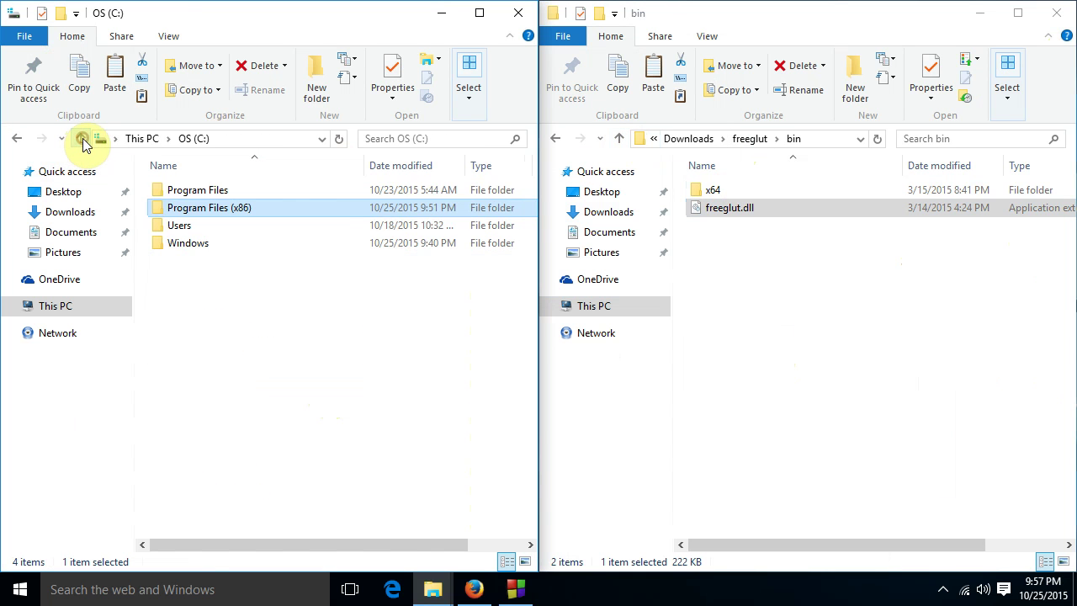
{"action": "double_click", "coordinate": [192, 243]}
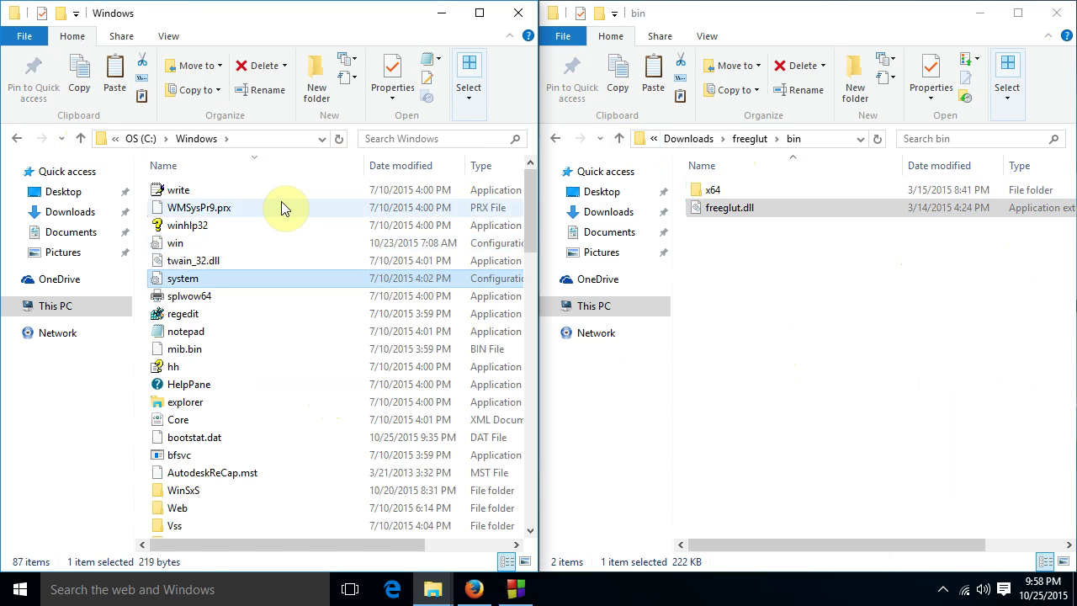
Sort the Windows folder by name in ascending order and paste freeglut.dll into its SysWOW64 subfolder with administrator permission.
{"action": "left_click", "coordinate": [258, 161]}
{"action": "scroll", "coordinate": [223, 316], "scroll_direction": "down", "scroll_amount": 2}
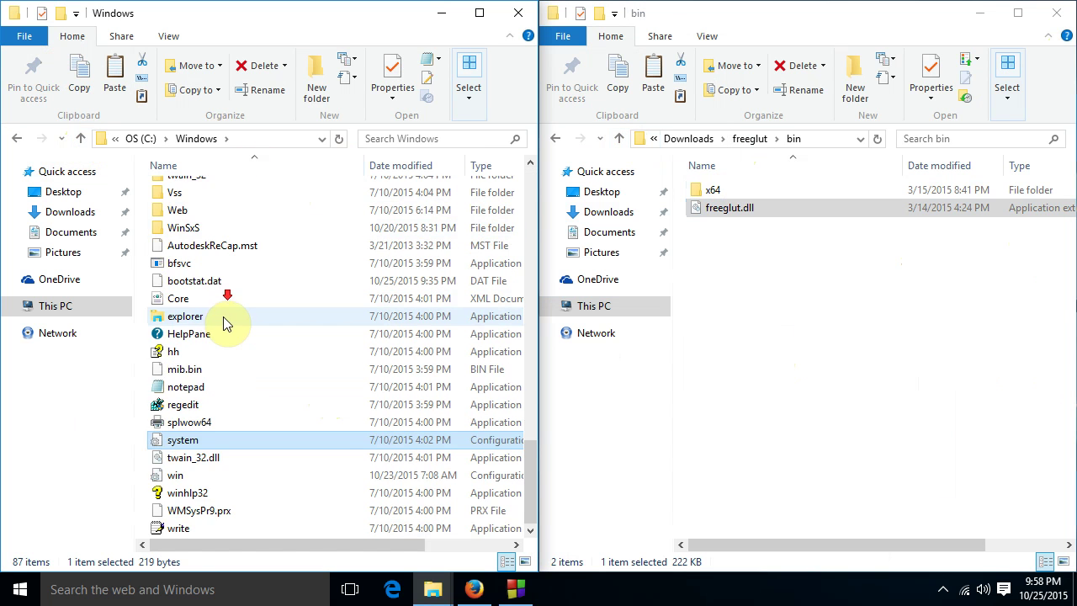
{"action": "scroll", "coordinate": [227, 324], "scroll_direction": "up", "scroll_amount": 2}
{"action": "scroll", "coordinate": [223, 320], "scroll_direction": "up", "scroll_amount": 2}
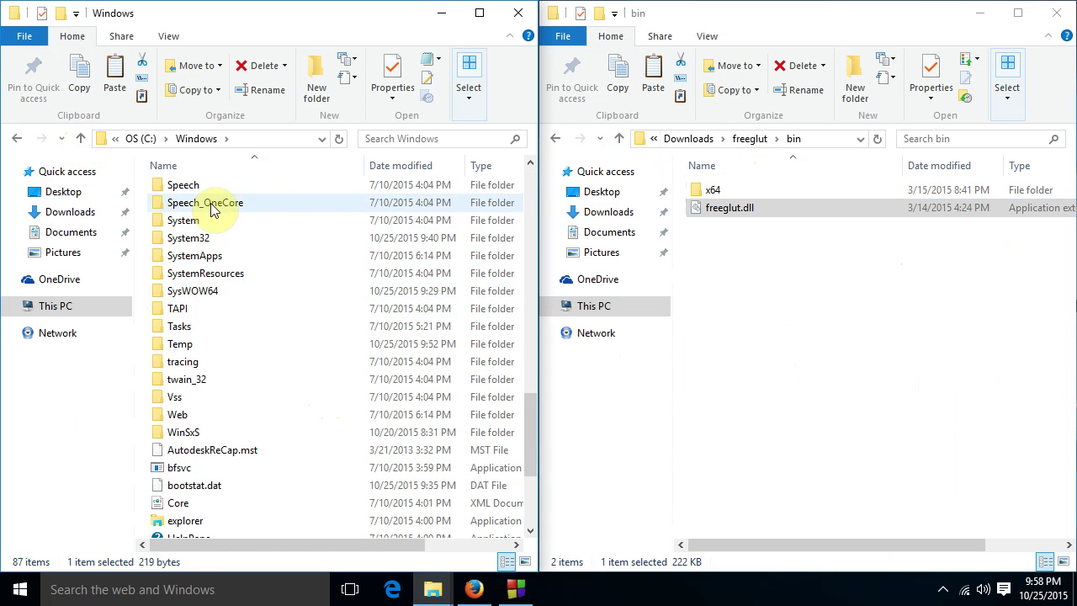
{"action": "left_click", "coordinate": [200, 297]}
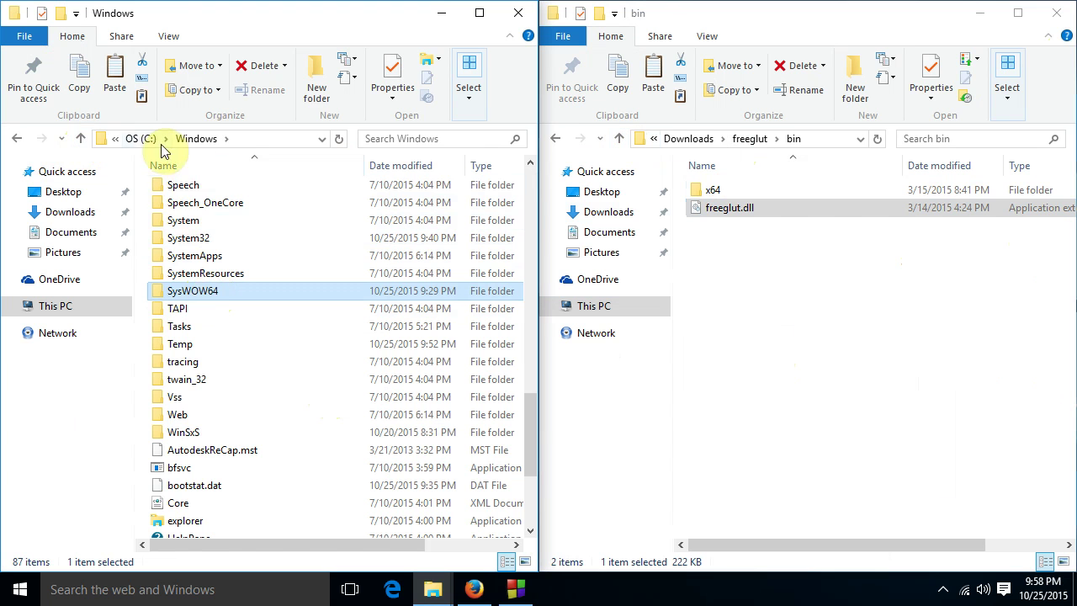
{"action": "double_click", "coordinate": [190, 291]}
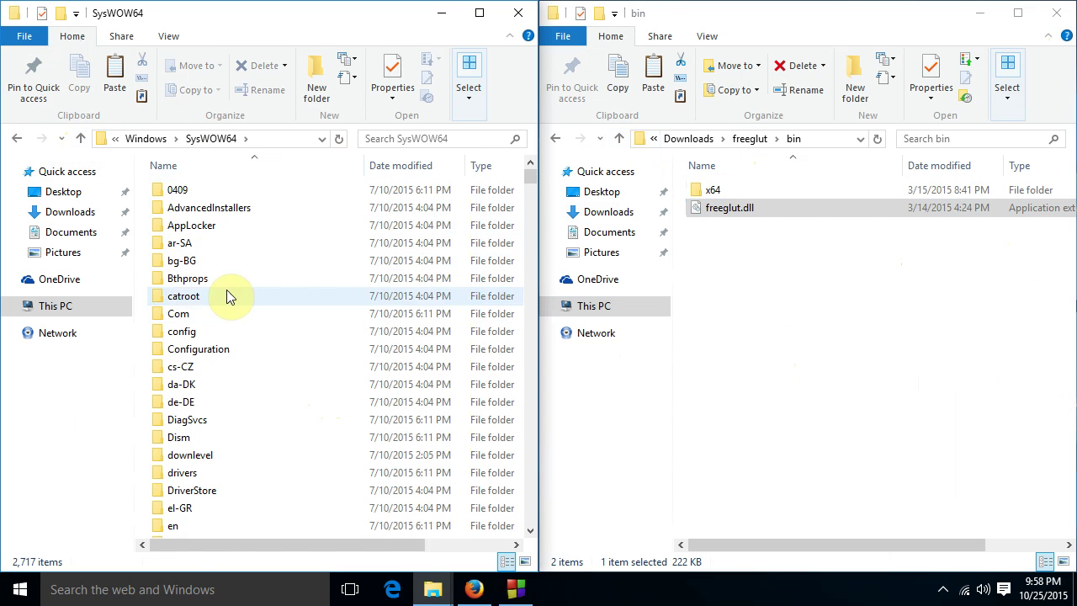
{"action": "right_click", "coordinate": [279, 288]}
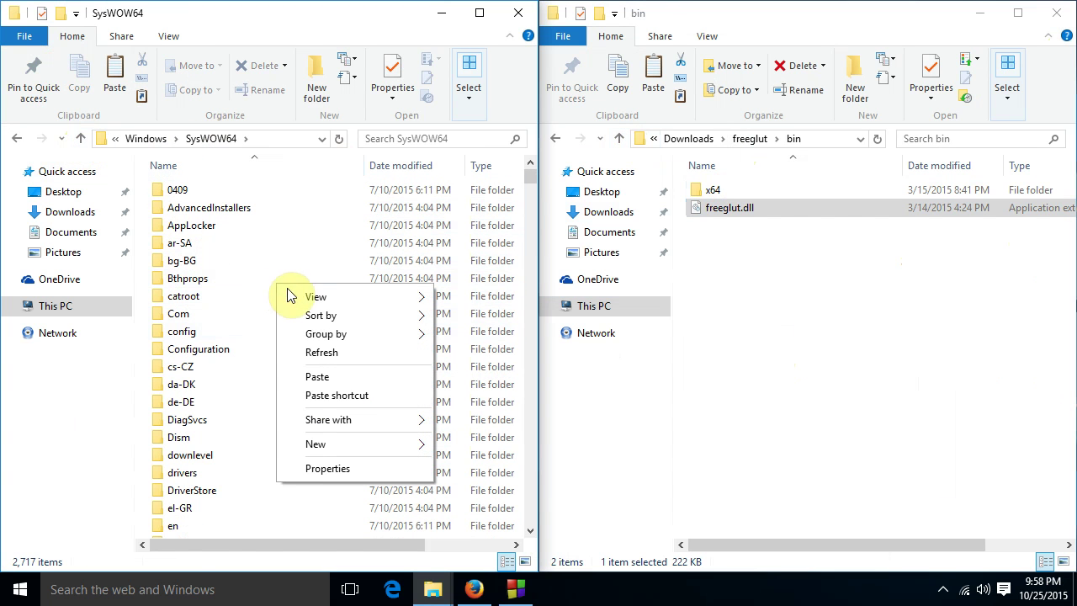
{"action": "left_click", "coordinate": [317, 378]}
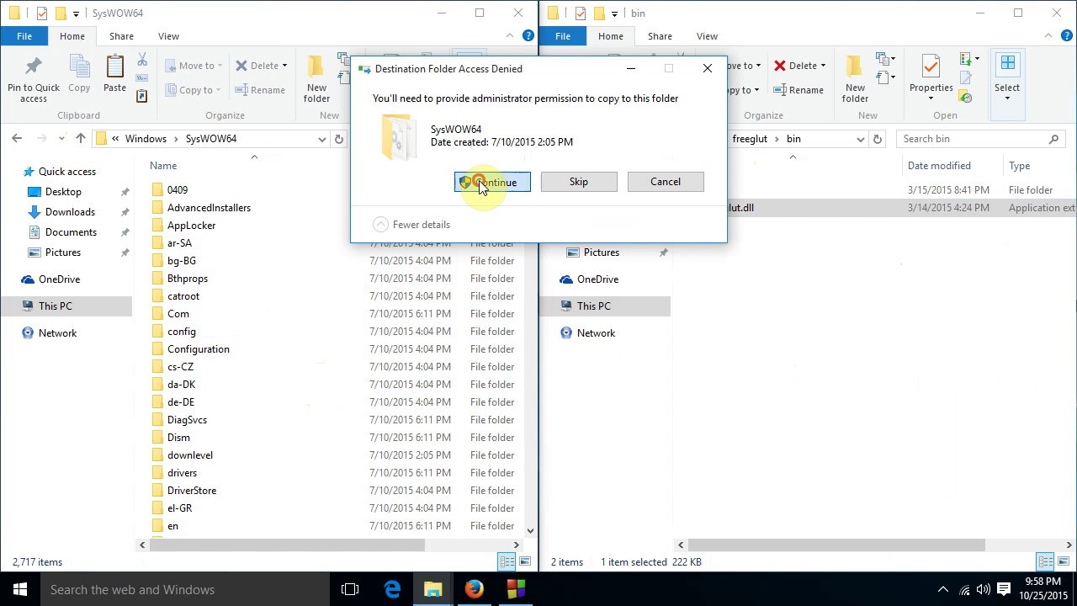
{"action": "left_click", "coordinate": [426, 186]}
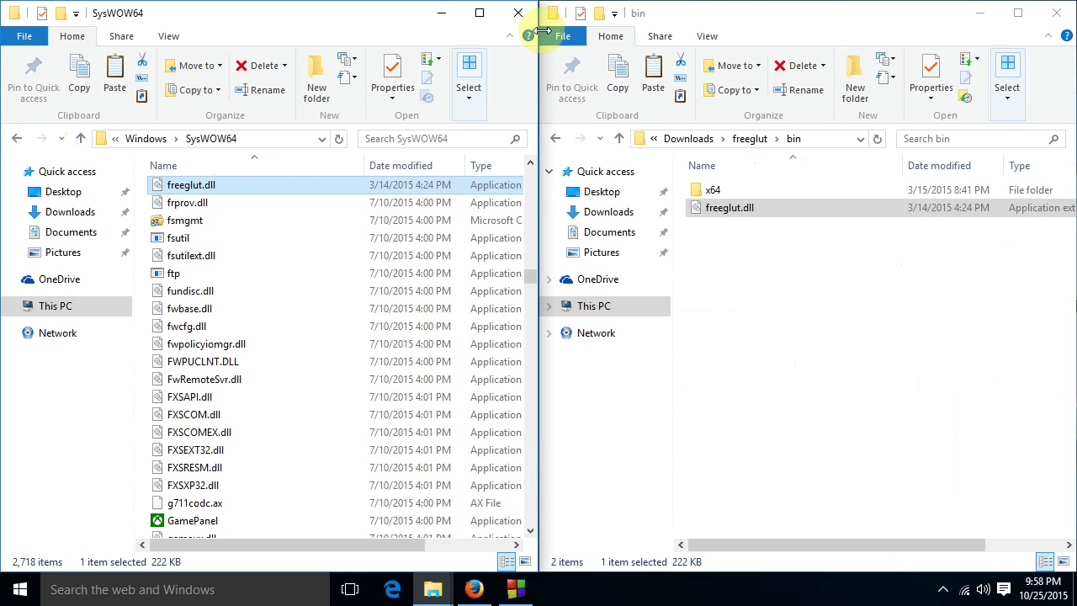
Close both File Explorer windows and switch to Code::Blocks.
{"action": "left_click", "coordinate": [518, 13]}
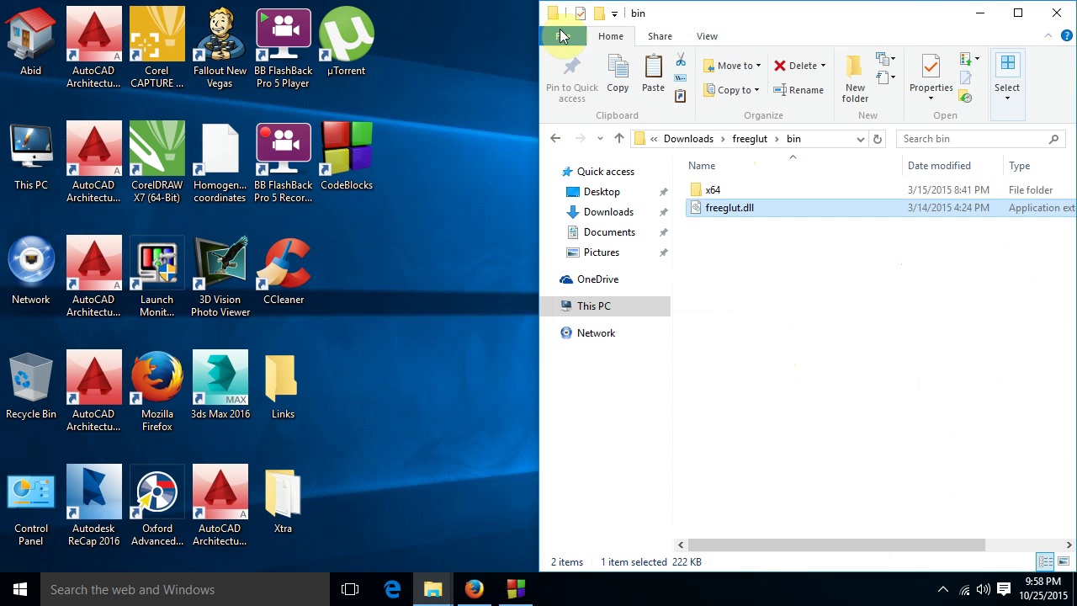
{"action": "left_click", "coordinate": [1056, 12]}
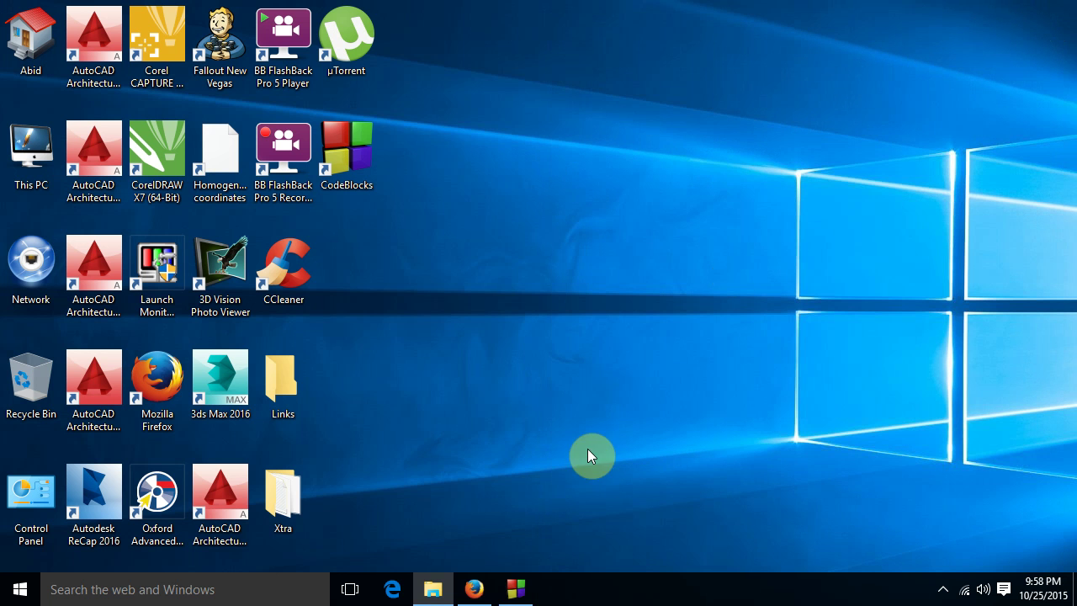
{"action": "left_click", "coordinate": [518, 585]}
Start a new GLUT project from the project templates and title it "OpenGL with freeGLUT".
{"action": "left_click", "coordinate": [13, 27]}
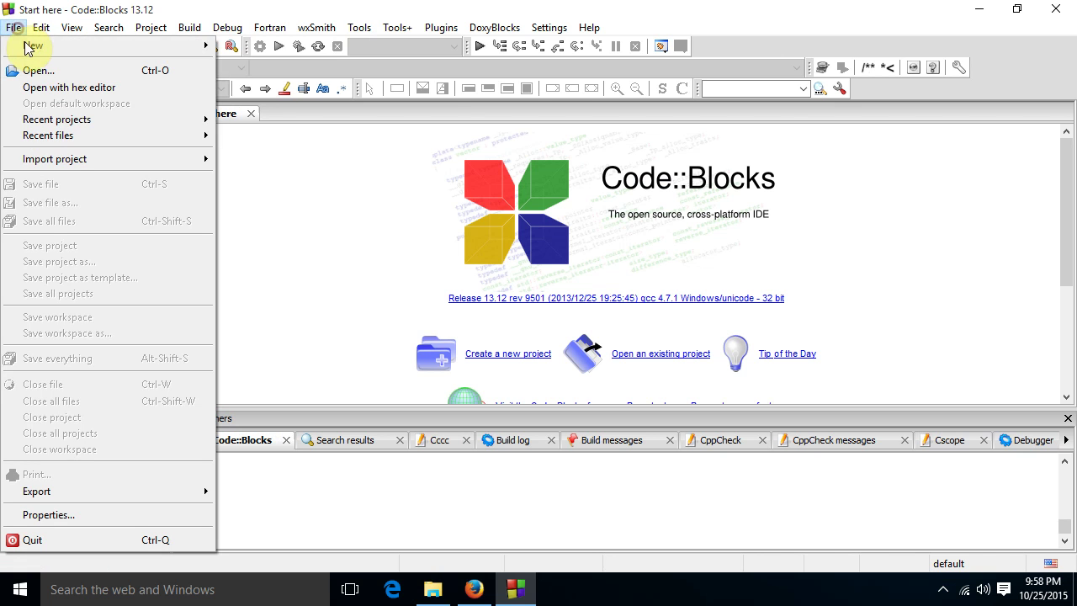
{"action": "mouse_move", "coordinate": [139, 46]}
{"action": "left_click", "coordinate": [268, 90]}
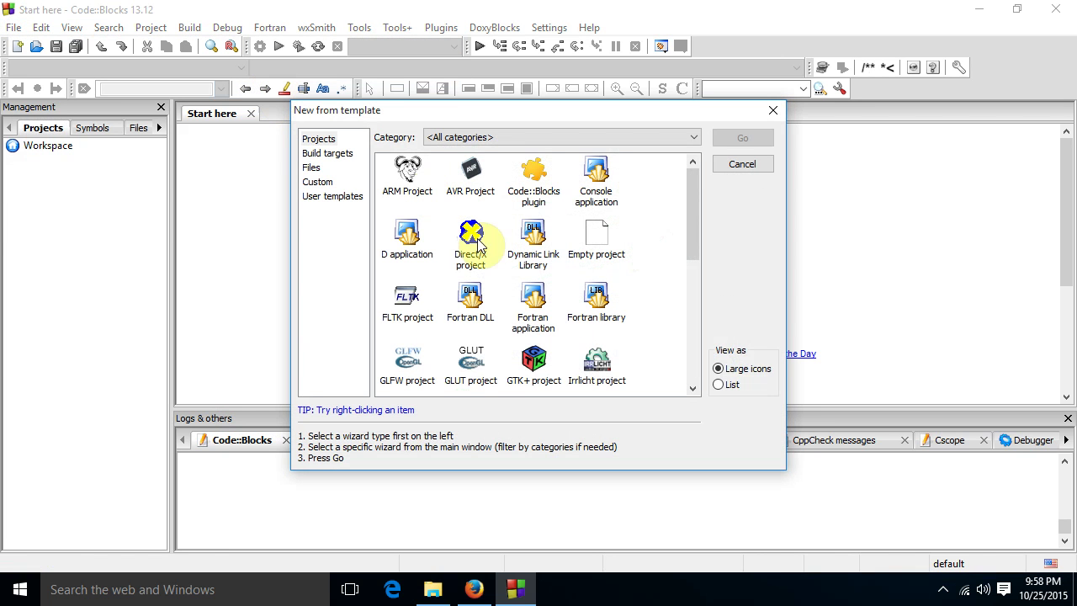
{"action": "left_click", "coordinate": [471, 363]}
{"action": "left_click", "coordinate": [740, 141]}
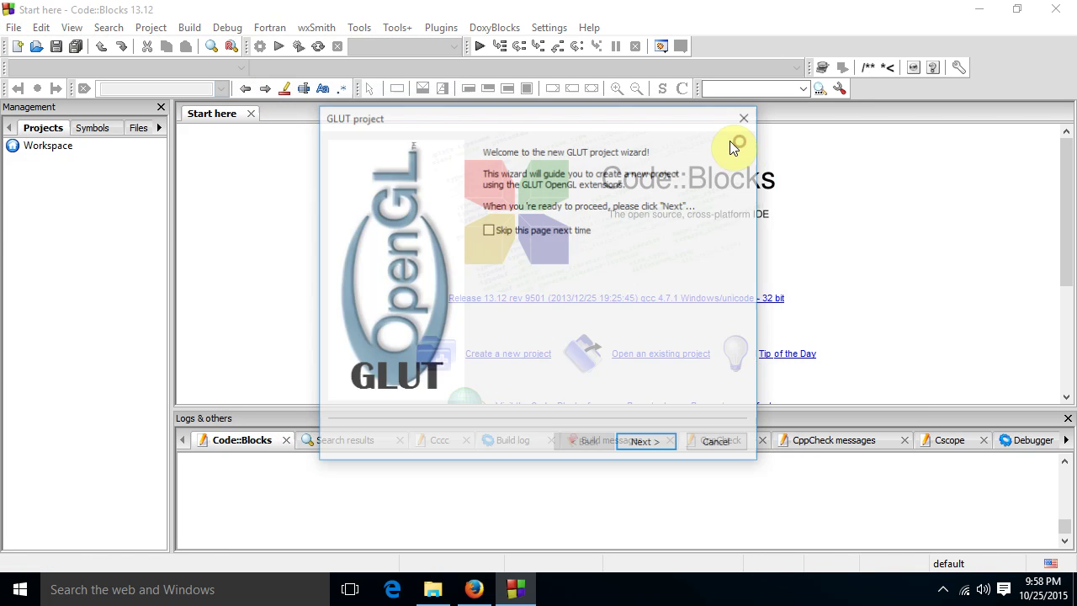
{"action": "left_click", "coordinate": [634, 444]}
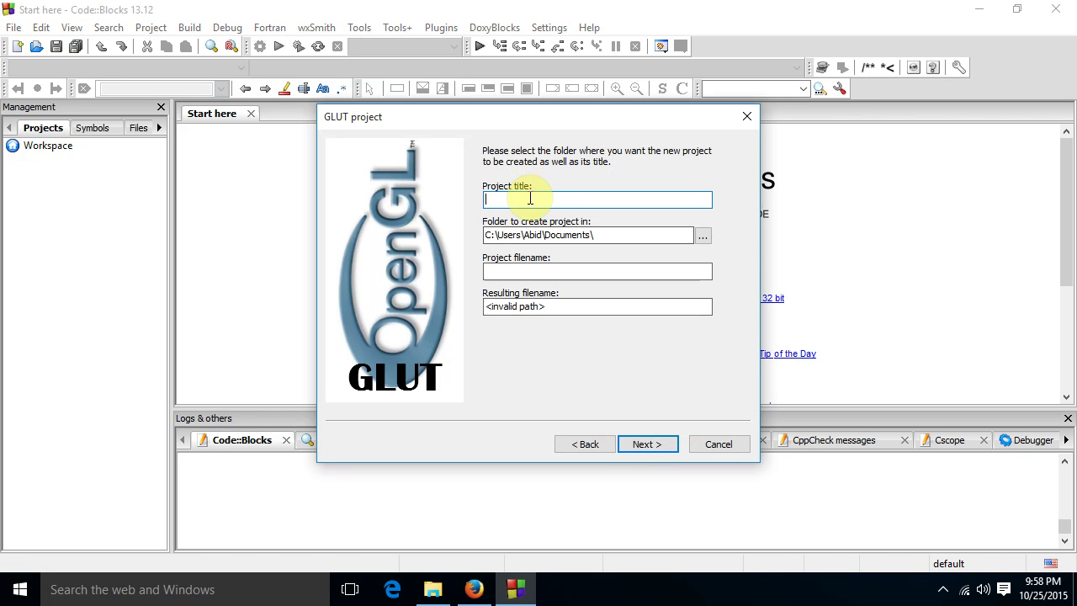
{"action": "type", "text": "OpenGL with freeGLUT"}
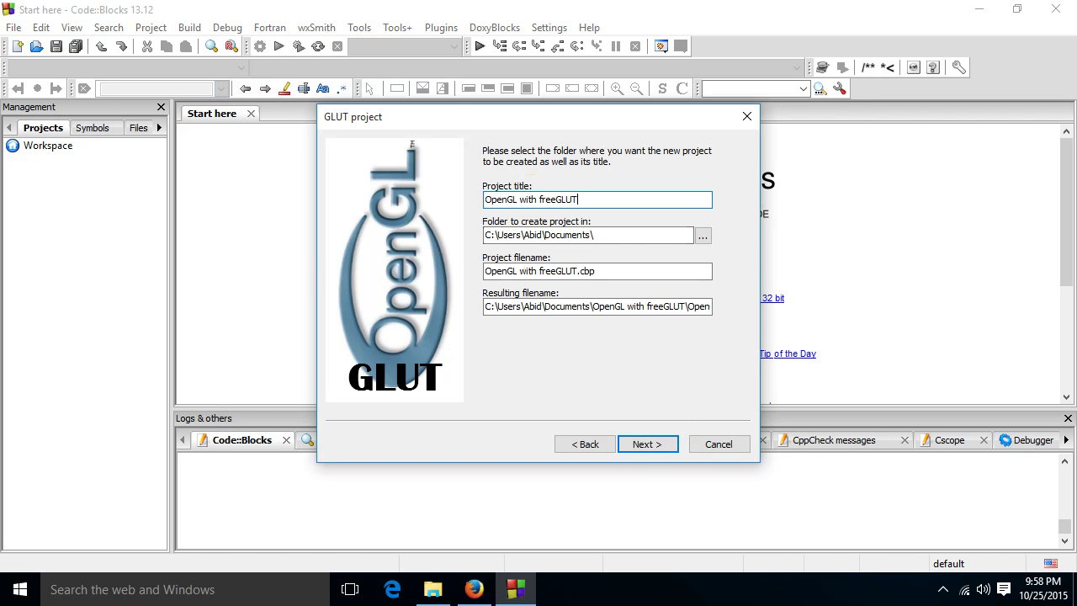
Set GLUT's location to the MinGW folder in C:\Program Files (x86)\CodeBlocks, leaving the glut global variable undefined.
{"action": "left_click", "coordinate": [659, 440]}
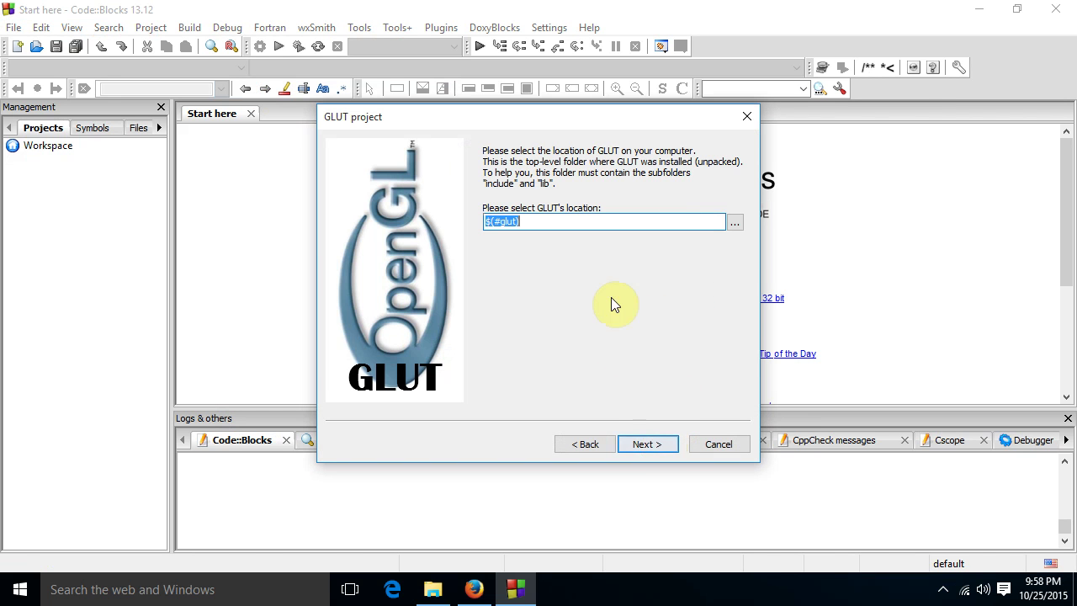
{"action": "left_click", "coordinate": [736, 223]}
{"action": "left_click", "coordinate": [716, 426]}
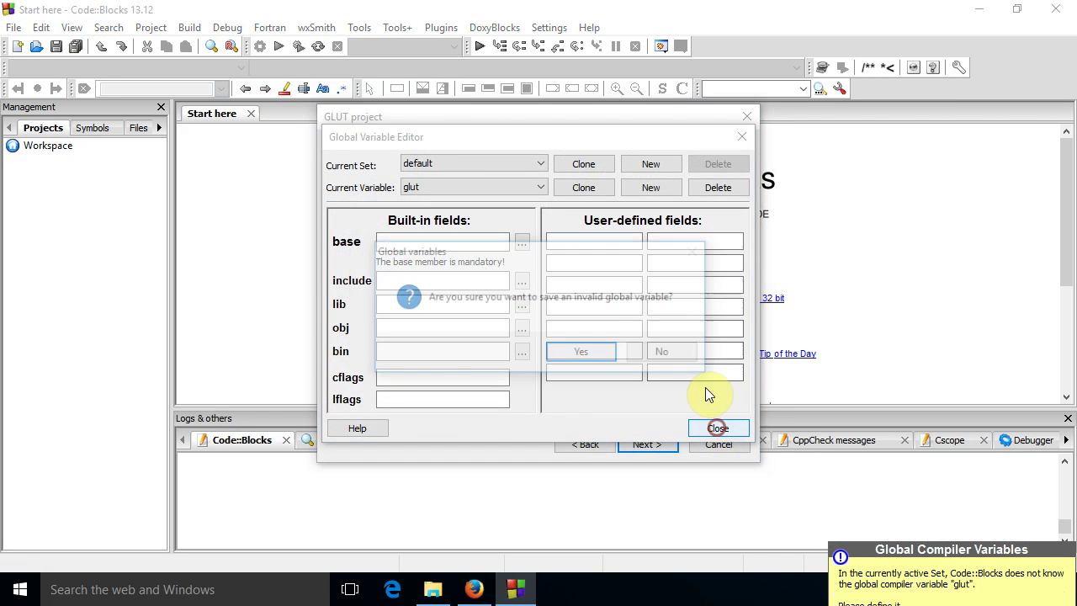
{"action": "left_click", "coordinate": [682, 355]}
{"action": "double_click", "coordinate": [463, 281]}
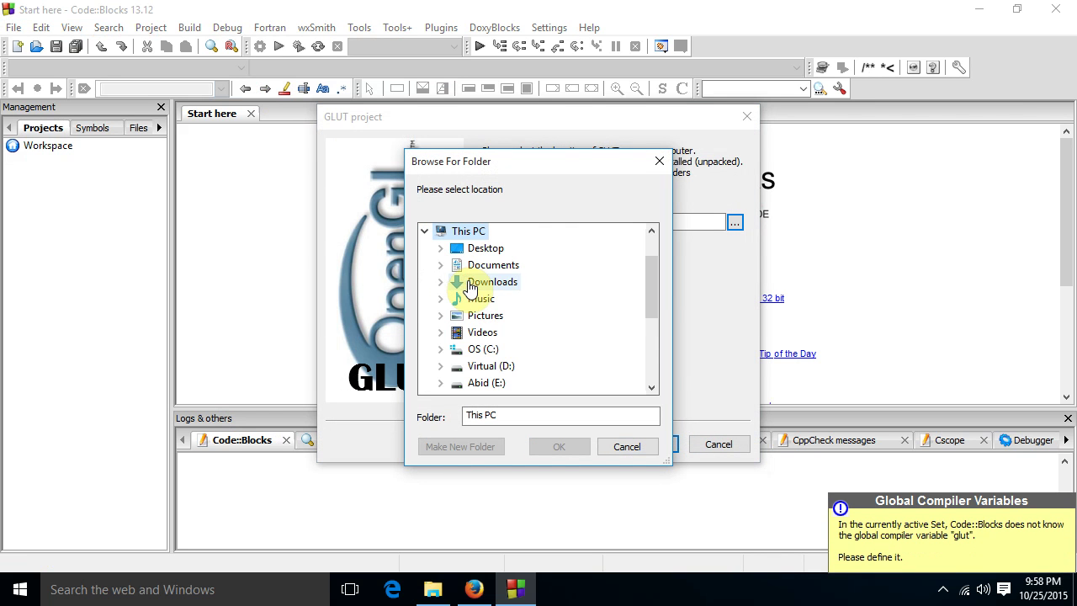
{"action": "double_click", "coordinate": [493, 354]}
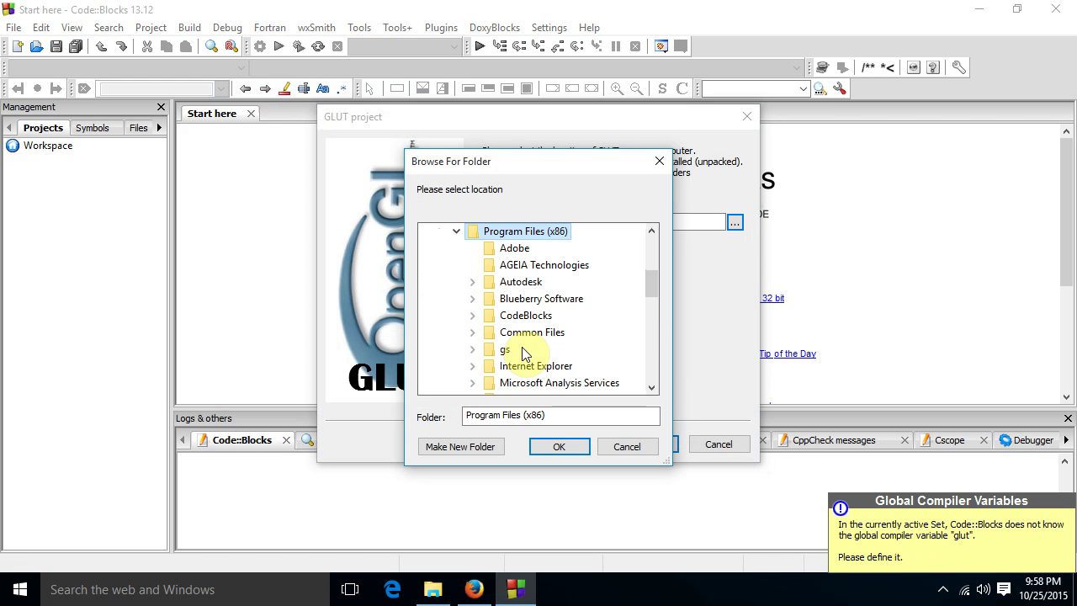
{"action": "left_click", "coordinate": [520, 316]}
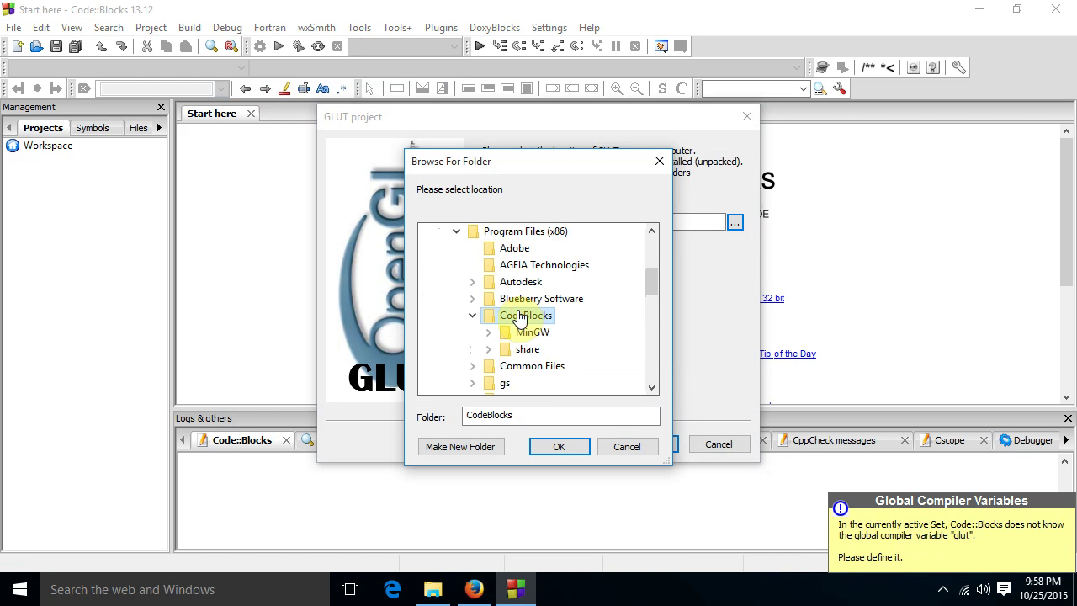
{"action": "left_click", "coordinate": [532, 335]}
{"action": "left_click", "coordinate": [560, 446]}
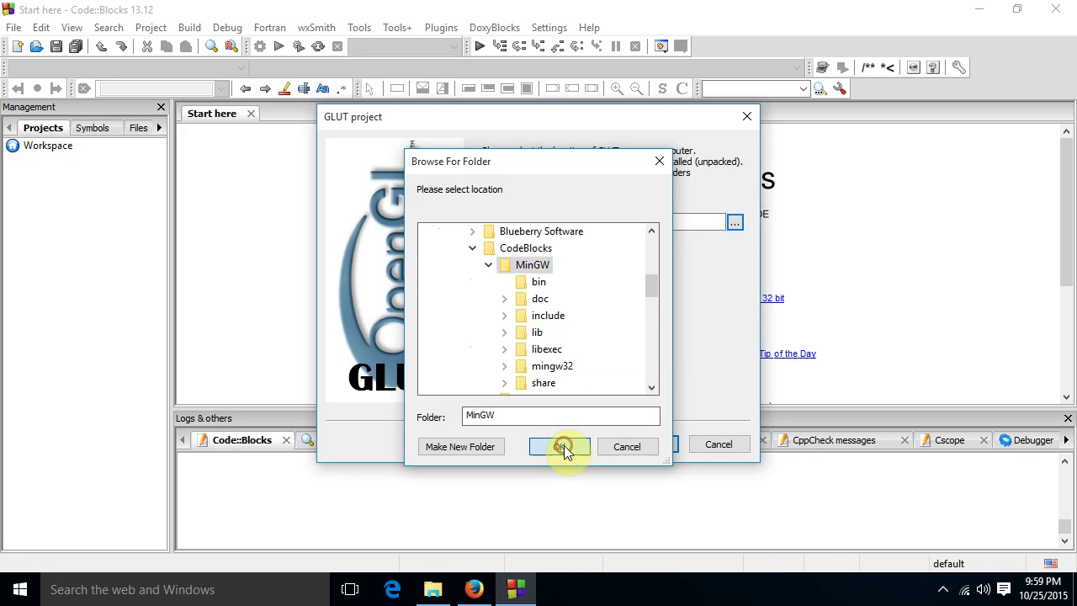
Finish the project with the GNU GCC Compiler and the Debug and Release configurations, and open its main.cpp source file.
{"action": "left_click", "coordinate": [662, 448]}
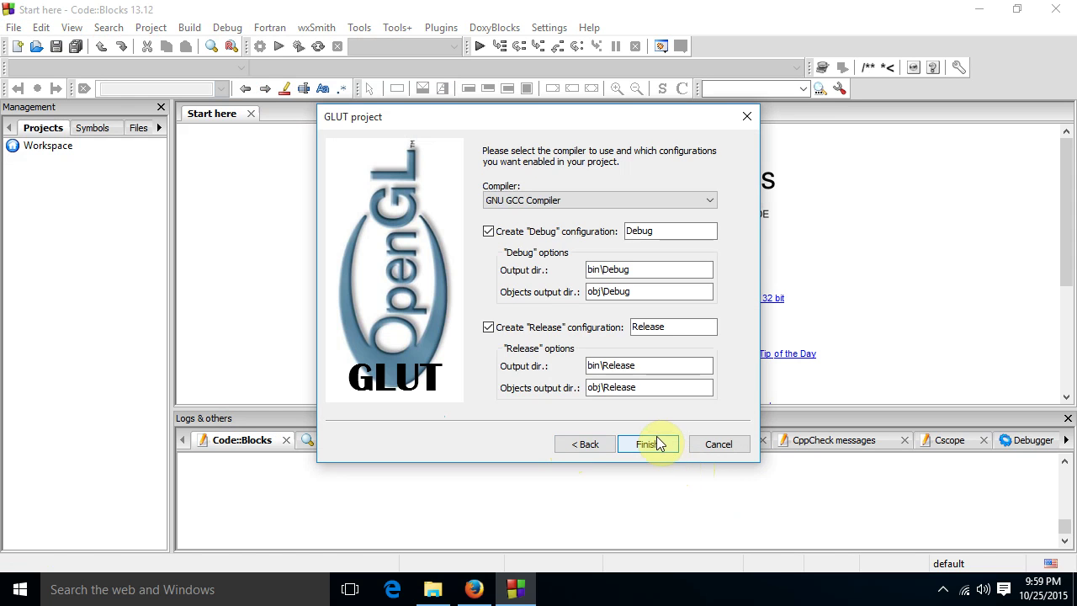
{"action": "left_click", "coordinate": [659, 445]}
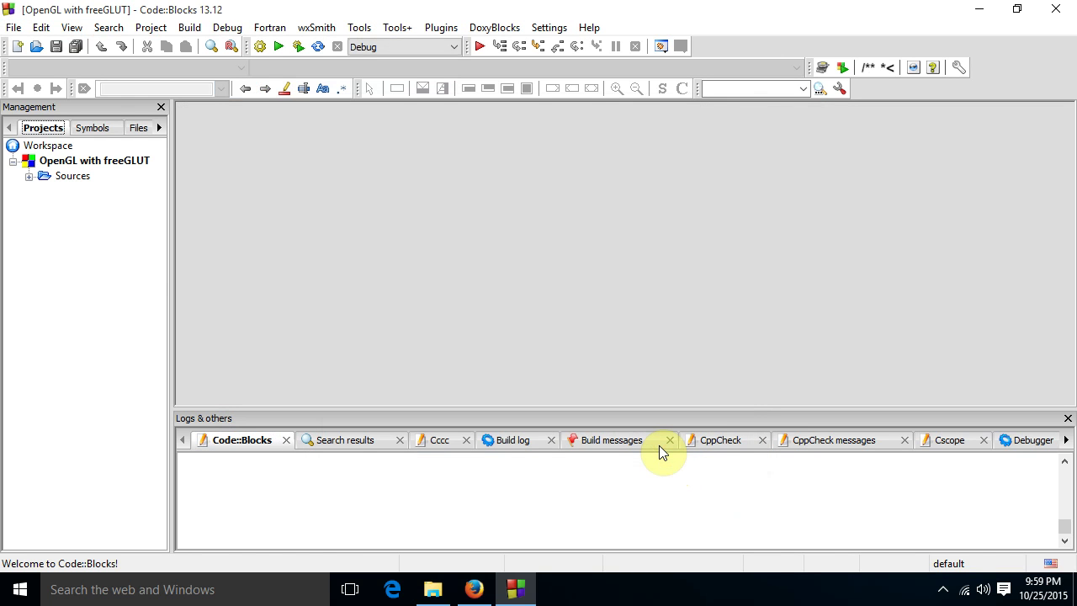
{"action": "double_click", "coordinate": [93, 191]}
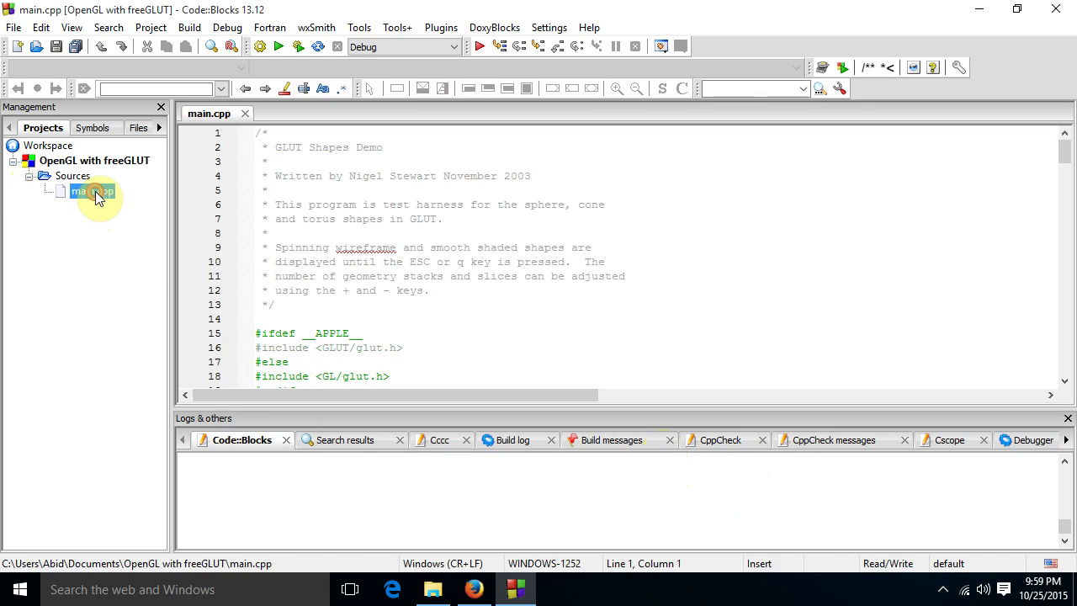
Switch to Firefox and search the web for "ntu.edu.sg tutorials".
{"action": "left_click", "coordinate": [980, 11]}
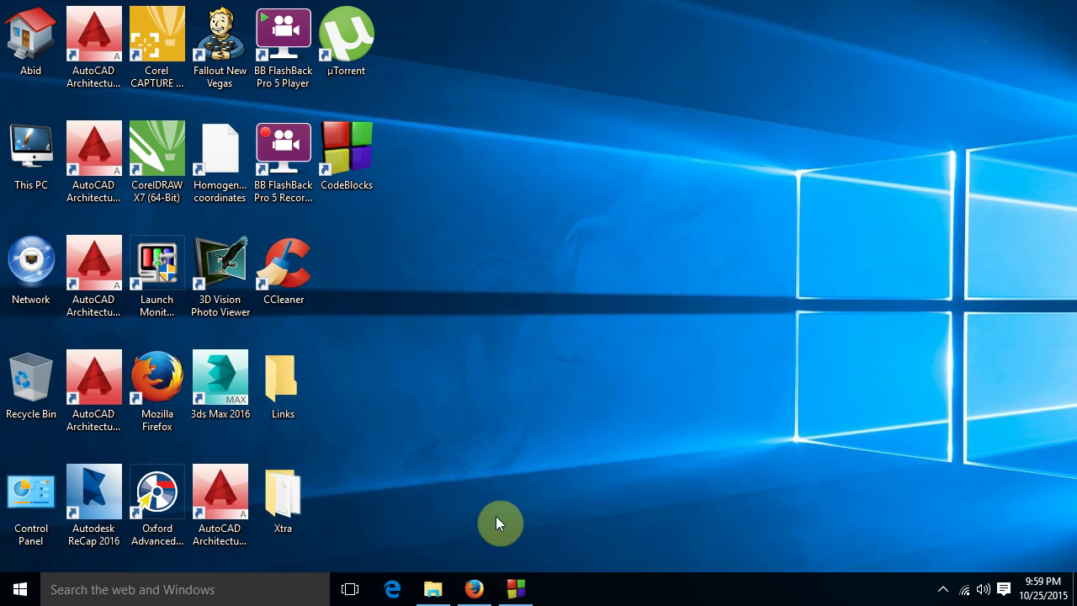
{"action": "left_click", "coordinate": [474, 589]}
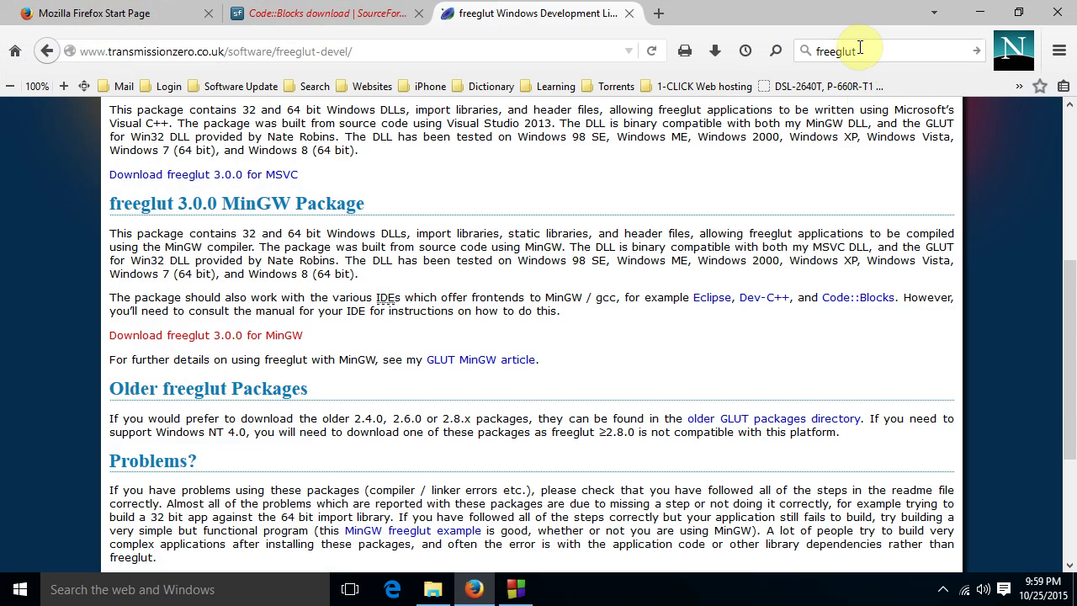
{"action": "left_click", "coordinate": [859, 48]}
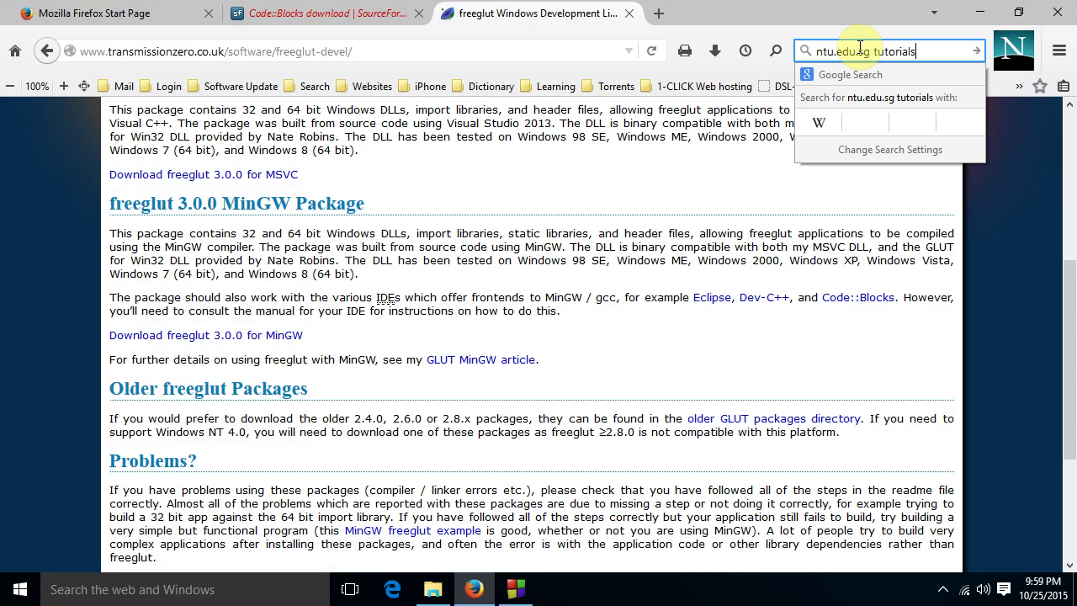
{"action": "key", "text": "Return"}
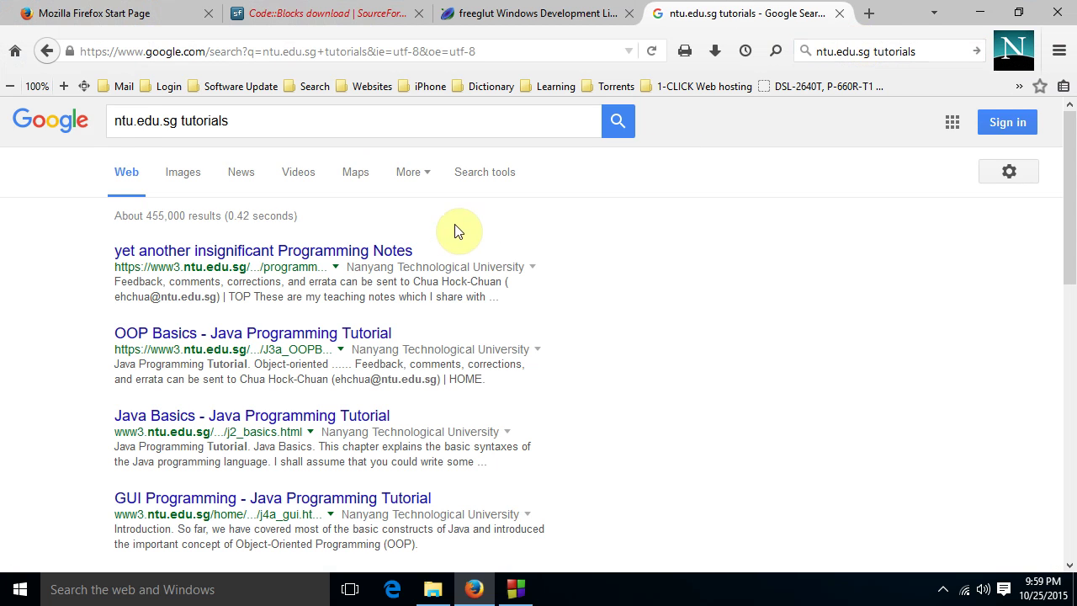
Open the "yet another insignificant Programming Notes" result and go to "CG 3. OpenGL Examples" in its OpenGL section.
{"action": "left_click", "coordinate": [392, 250]}
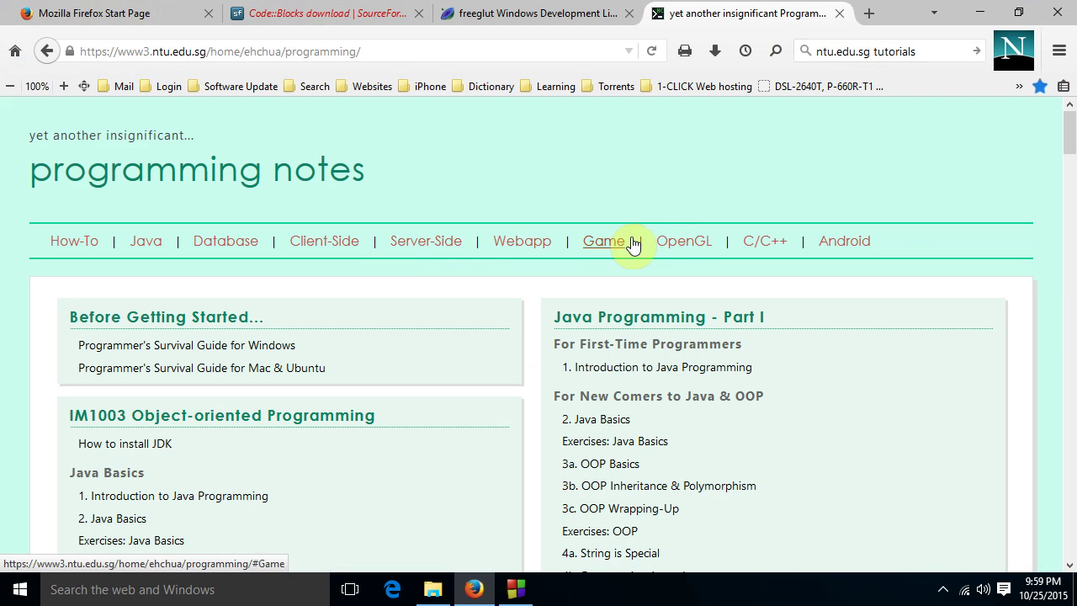
{"action": "left_click", "coordinate": [680, 246]}
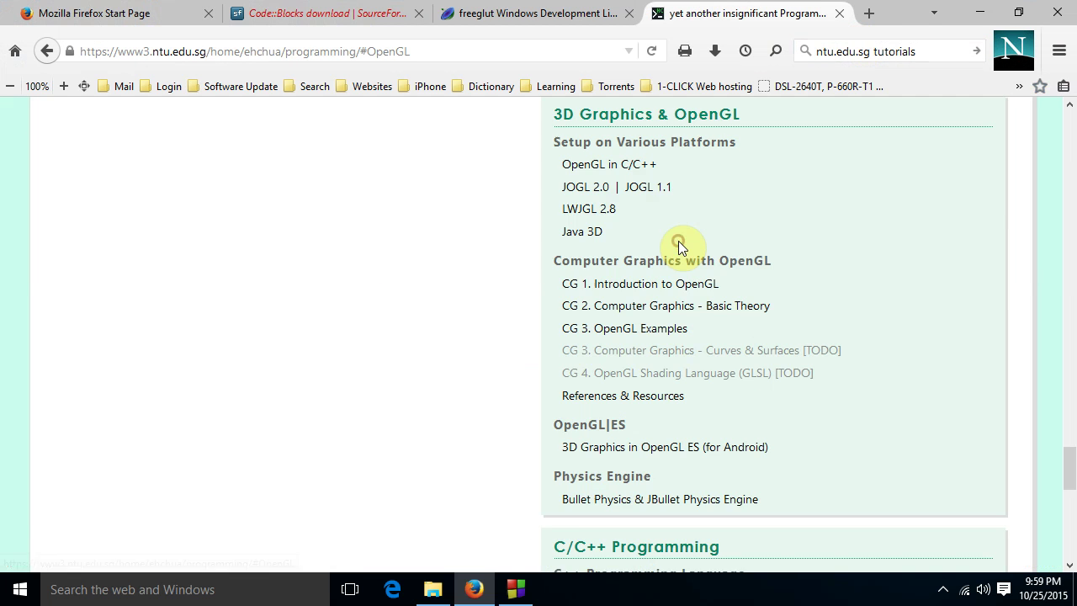
{"action": "left_click", "coordinate": [649, 335]}
Copy the complete 161-line source code of Example 2, 3D Shape with Animation (OGL02Animation.cpp).
{"action": "scroll", "coordinate": [530, 356], "scroll_direction": "down", "scroll_amount": 20}
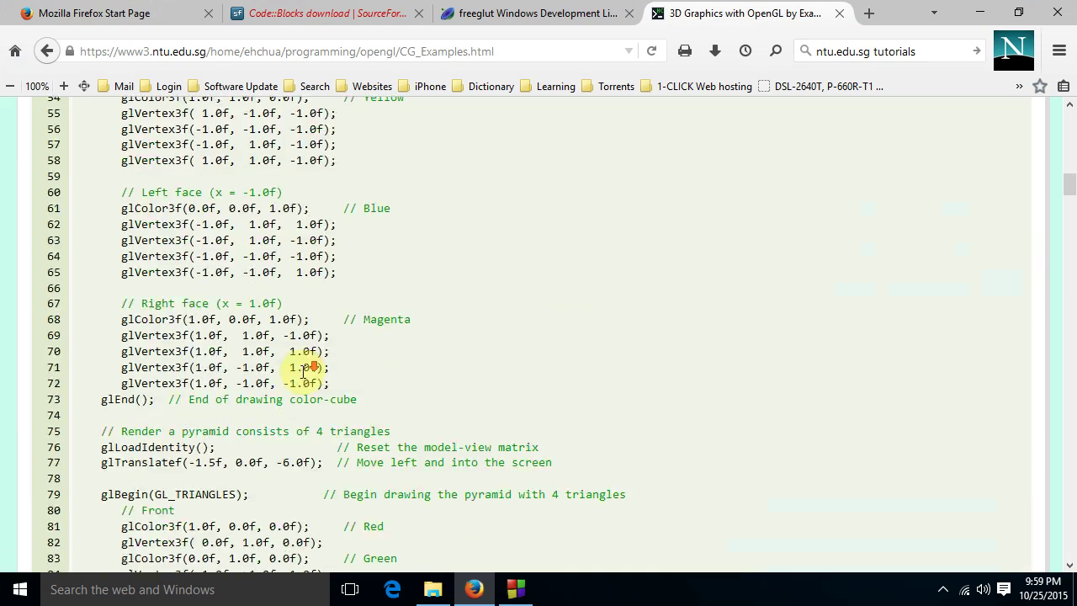
{"action": "scroll", "coordinate": [297, 363], "scroll_direction": "down", "scroll_amount": 20}
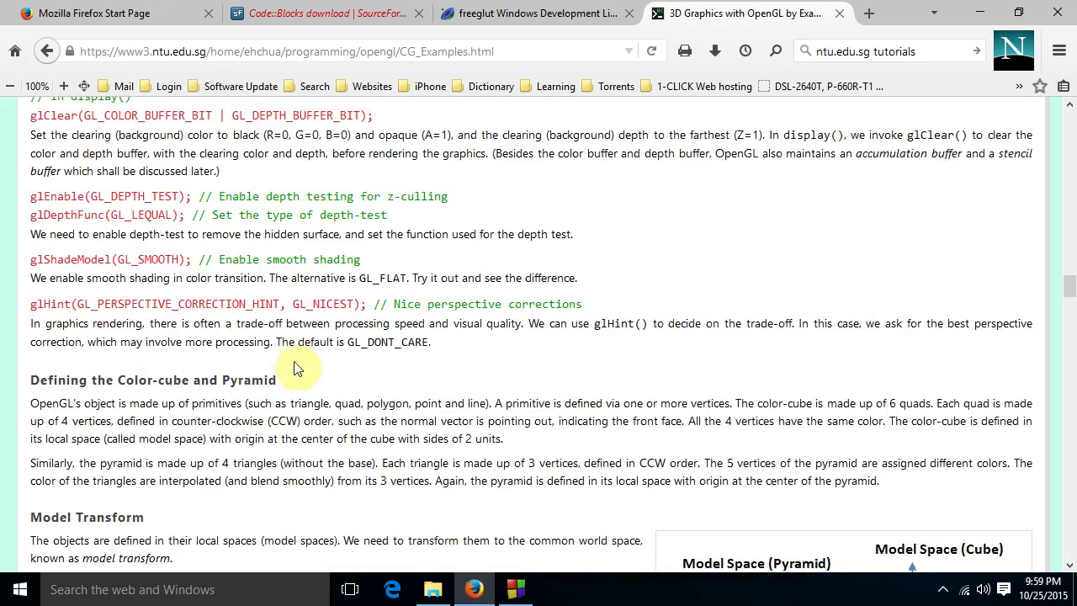
{"action": "scroll", "coordinate": [301, 368], "scroll_direction": "down", "scroll_amount": 15}
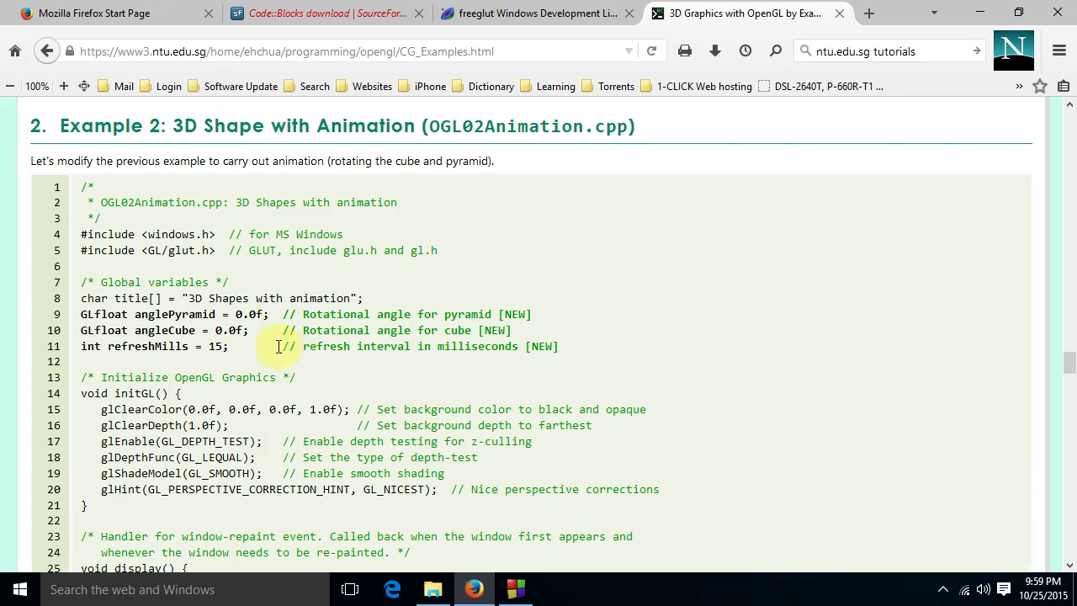
{"action": "left_click_drag", "start_coordinate": [84, 187], "coordinate": [215, 556]}
{"action": "right_click", "coordinate": [156, 360]}
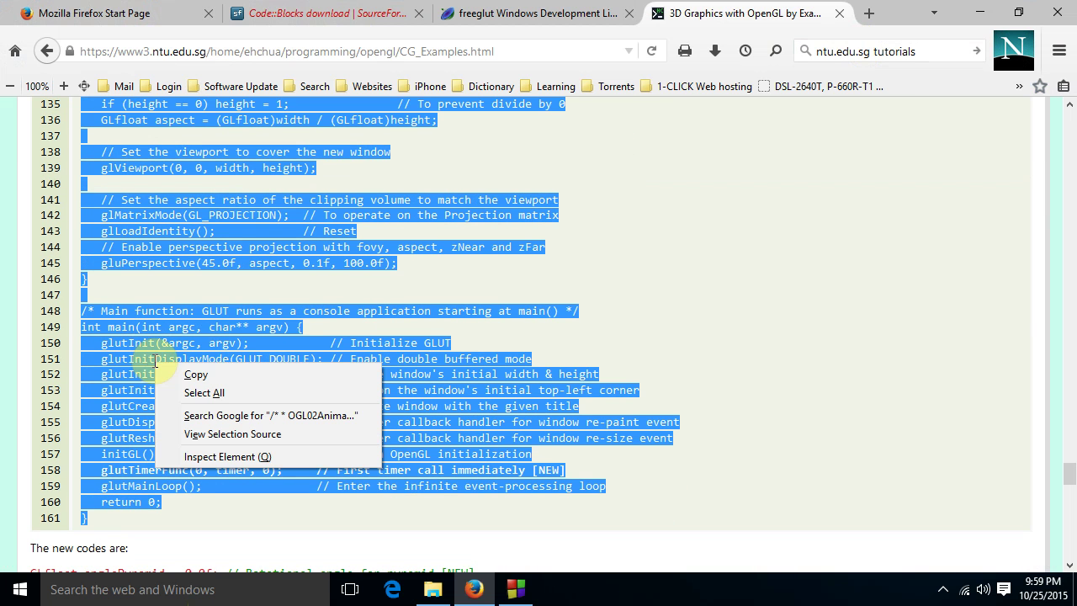
{"action": "left_click", "coordinate": [202, 375]}
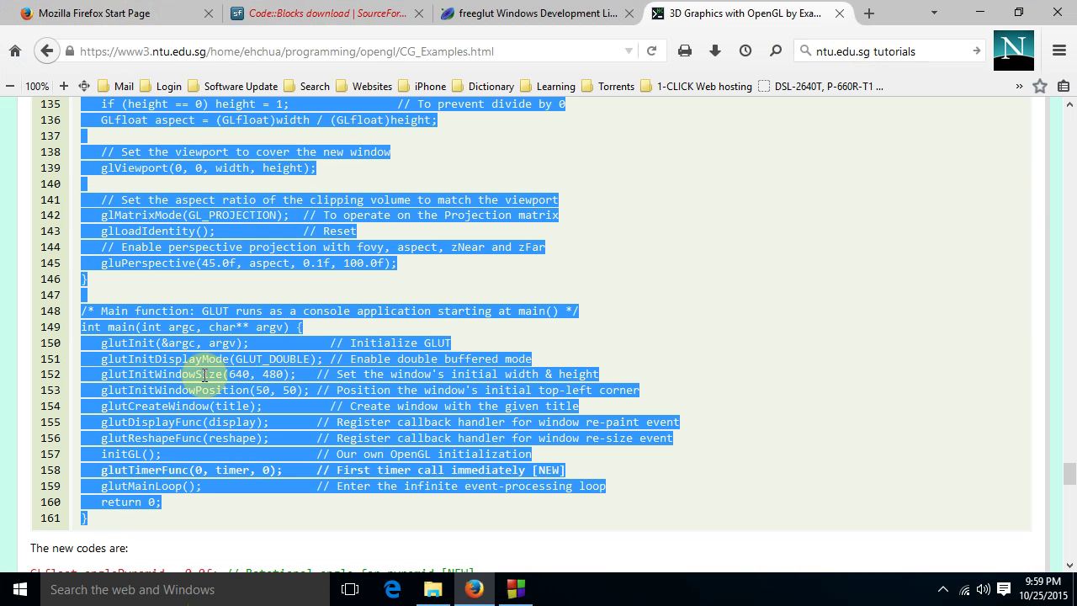
Switch back to Code::Blocks and replace the entire contents of main.cpp with the copied animation code.
{"action": "left_click", "coordinate": [980, 12]}
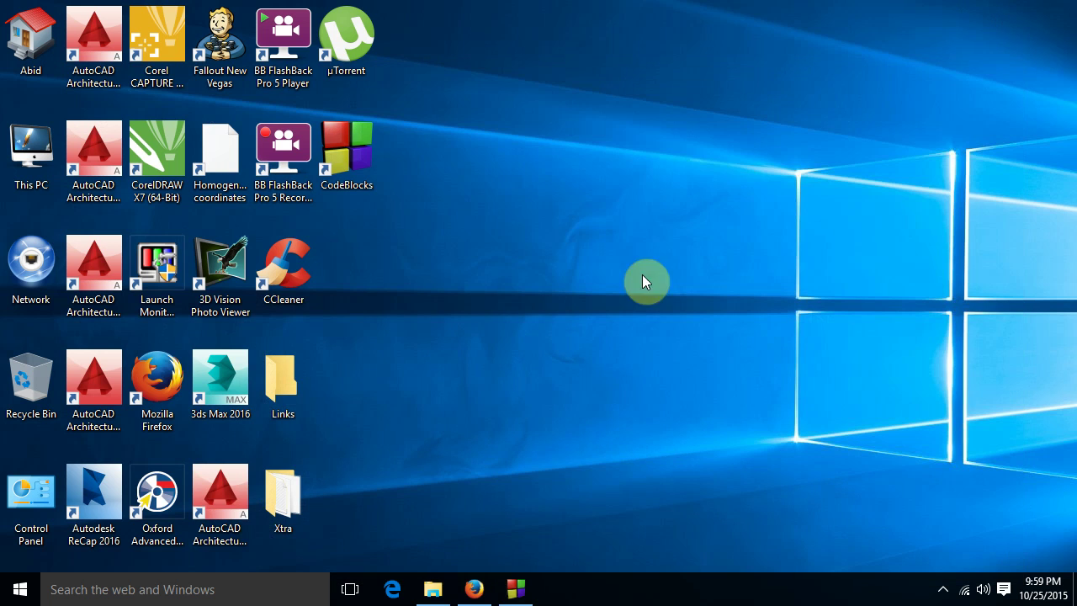
{"action": "mouse_move", "coordinate": [519, 594]}
{"action": "left_click", "coordinate": [497, 538]}
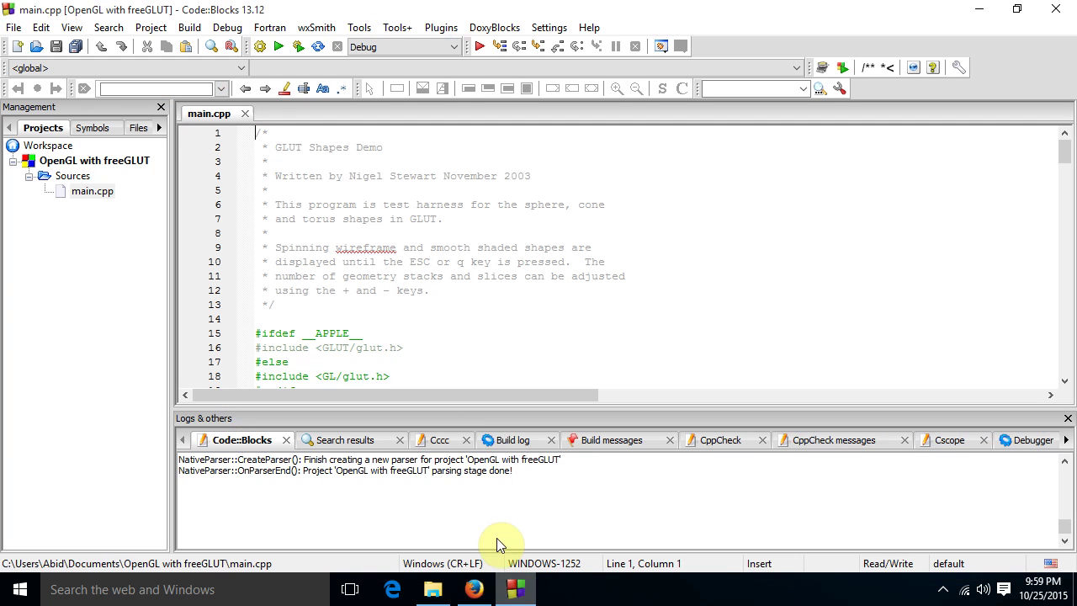
{"action": "left_click", "coordinate": [41, 27]}
{"action": "left_click", "coordinate": [87, 300]}
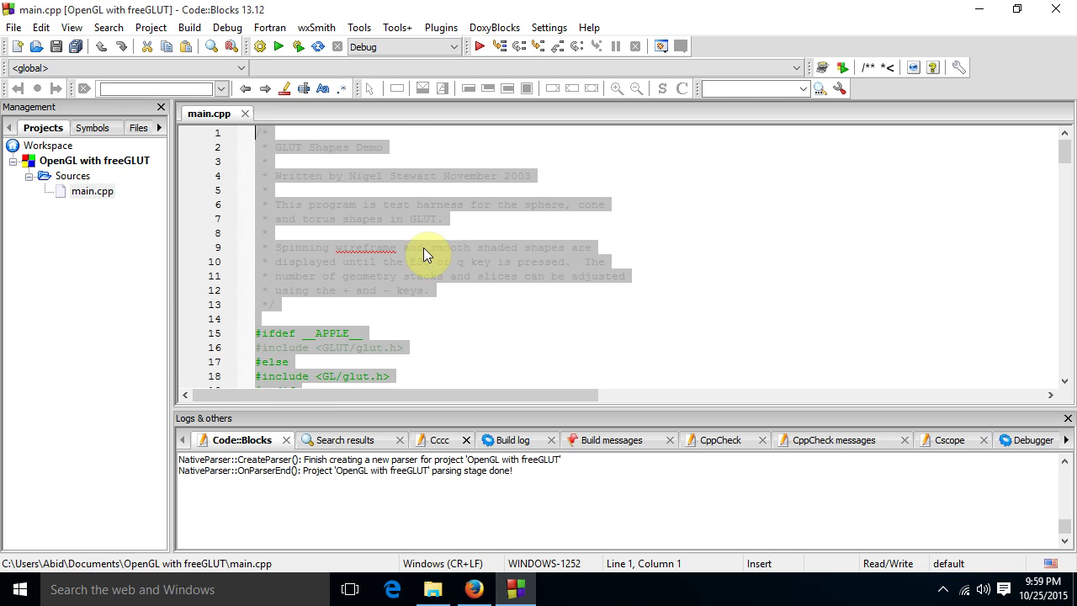
{"action": "key", "text": "Delete"}
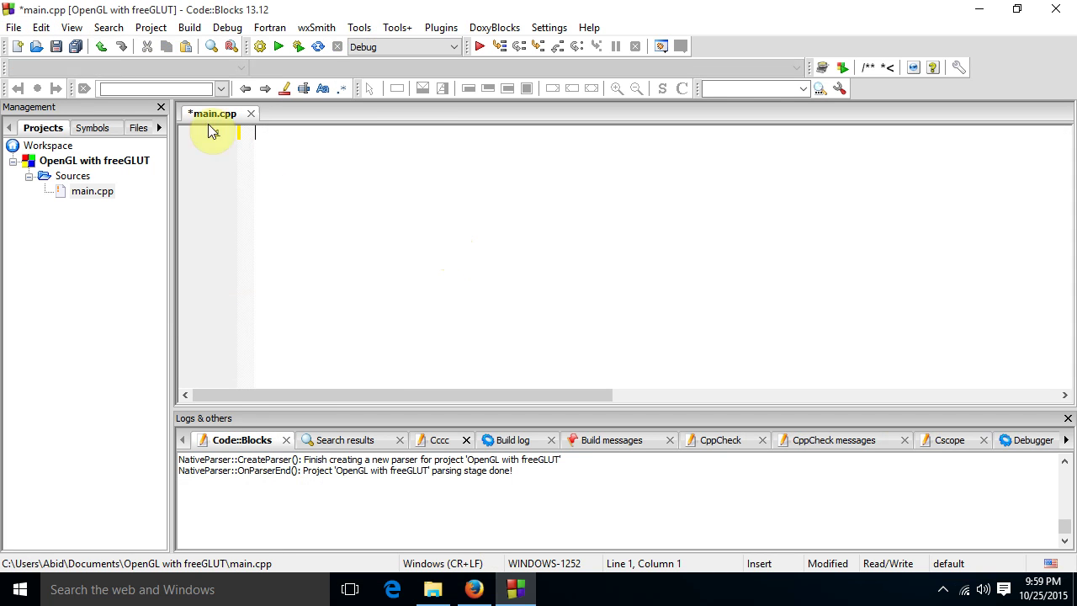
{"action": "left_click", "coordinate": [51, 27]}
{"action": "left_click", "coordinate": [63, 144]}
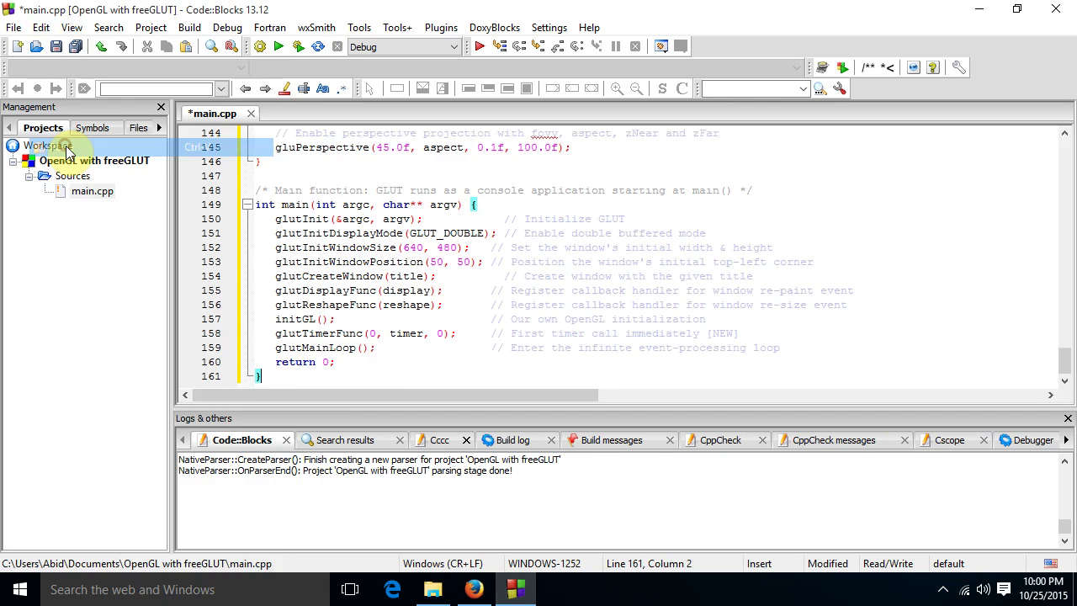
Comment out the #include <windows.h> line near the beginning of main.cpp with //.
{"action": "scroll", "coordinate": [455, 281], "scroll_direction": "up", "scroll_amount": 20}
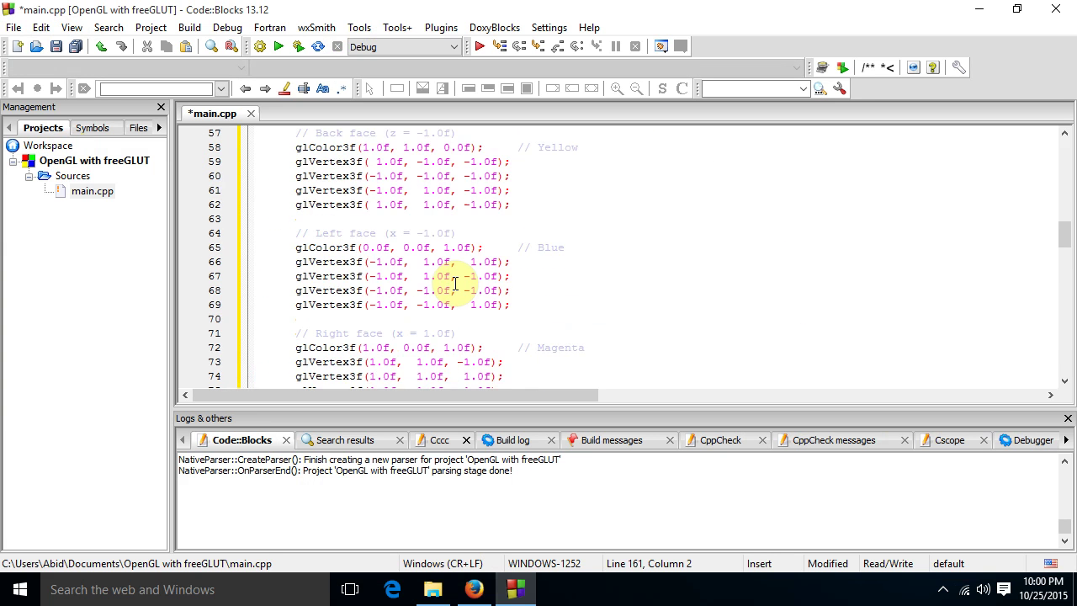
{"action": "scroll", "coordinate": [454, 282], "scroll_direction": "up", "scroll_amount": 6}
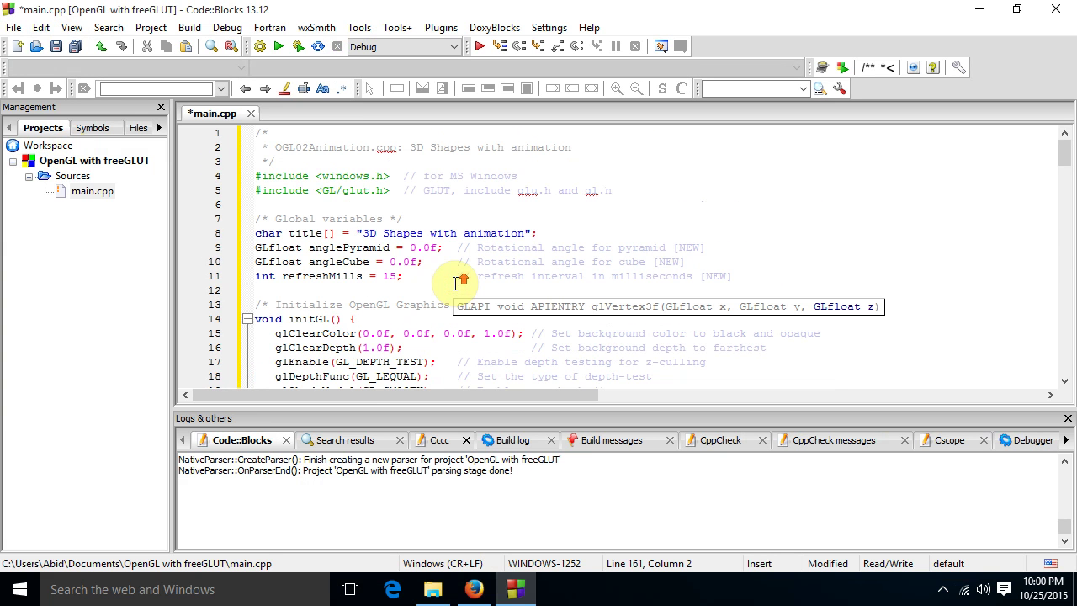
{"action": "left_click", "coordinate": [259, 180]}
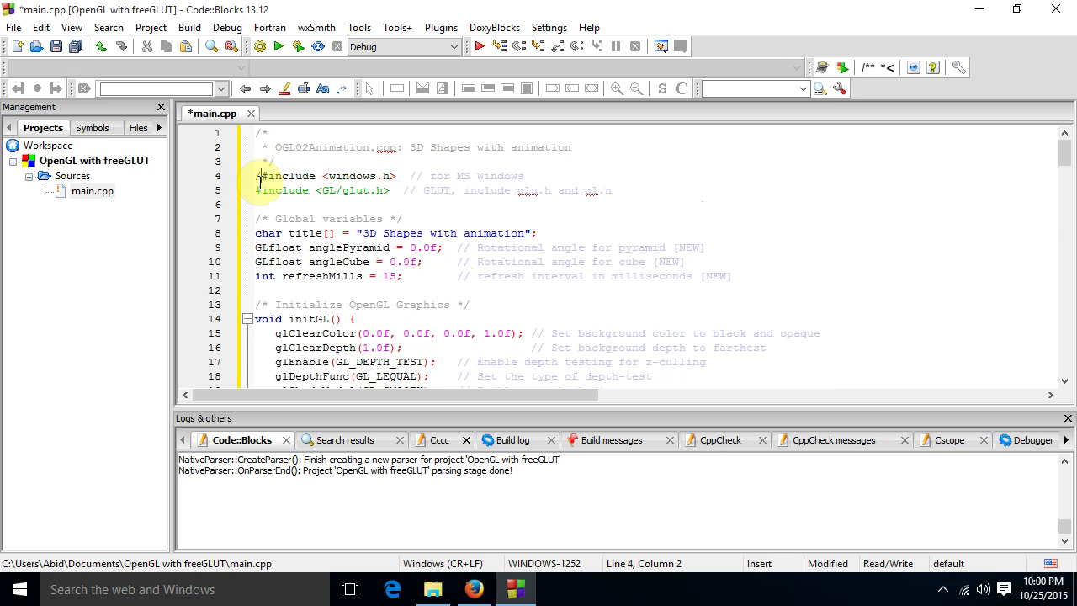
Compile main.cpp, check the result in the build log, and build the project.
{"action": "left_click", "coordinate": [190, 27]}
{"action": "left_click", "coordinate": [202, 63]}
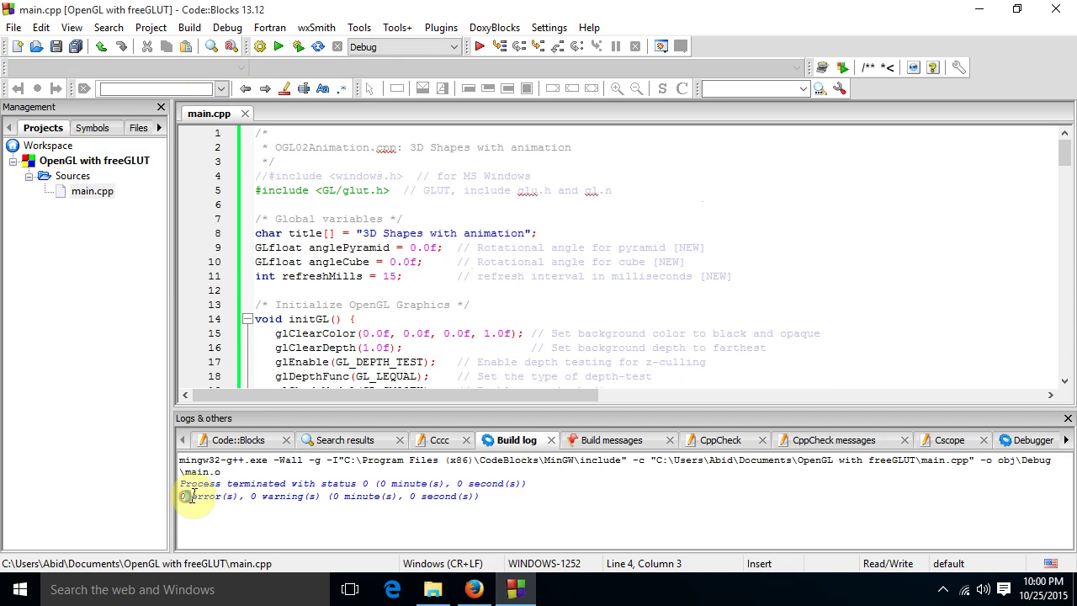
{"action": "triple_click", "coordinate": [221, 499]}
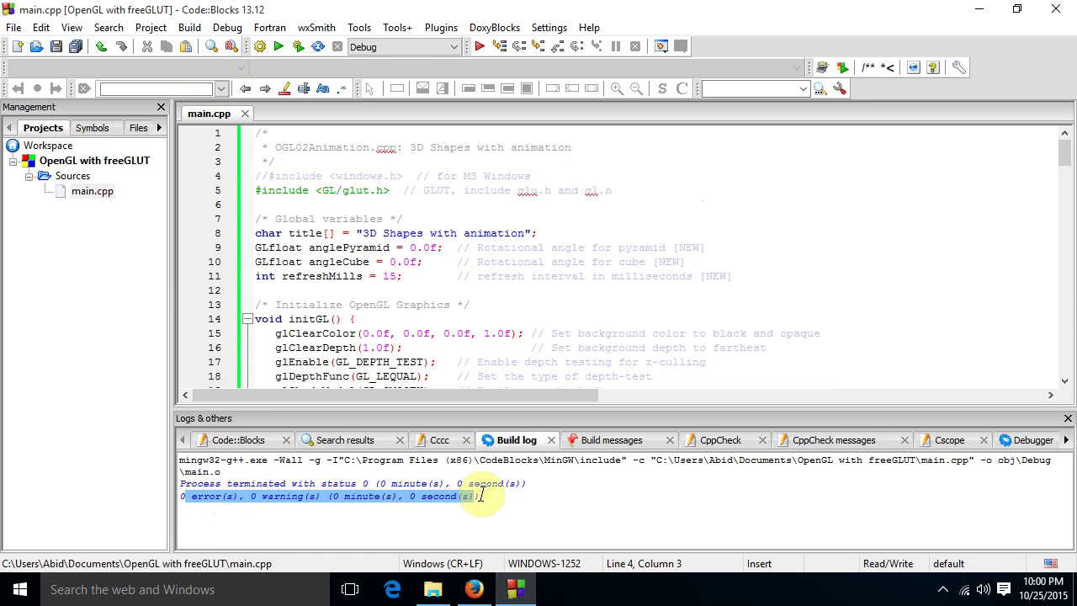
{"action": "left_click", "coordinate": [262, 148]}
{"action": "left_click", "coordinate": [190, 28]}
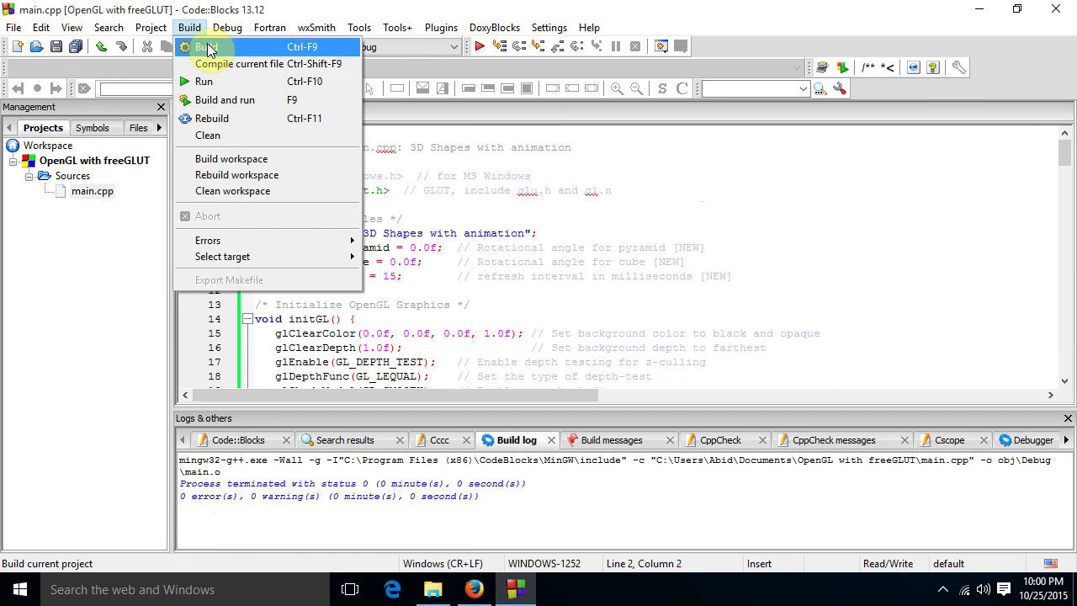
{"action": "left_click", "coordinate": [208, 48]}
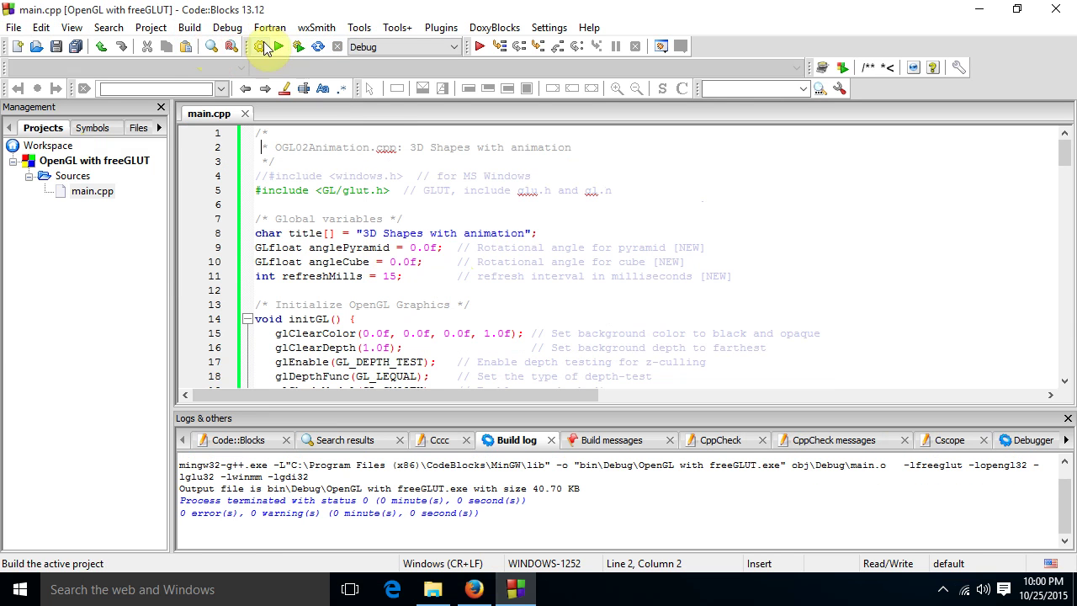